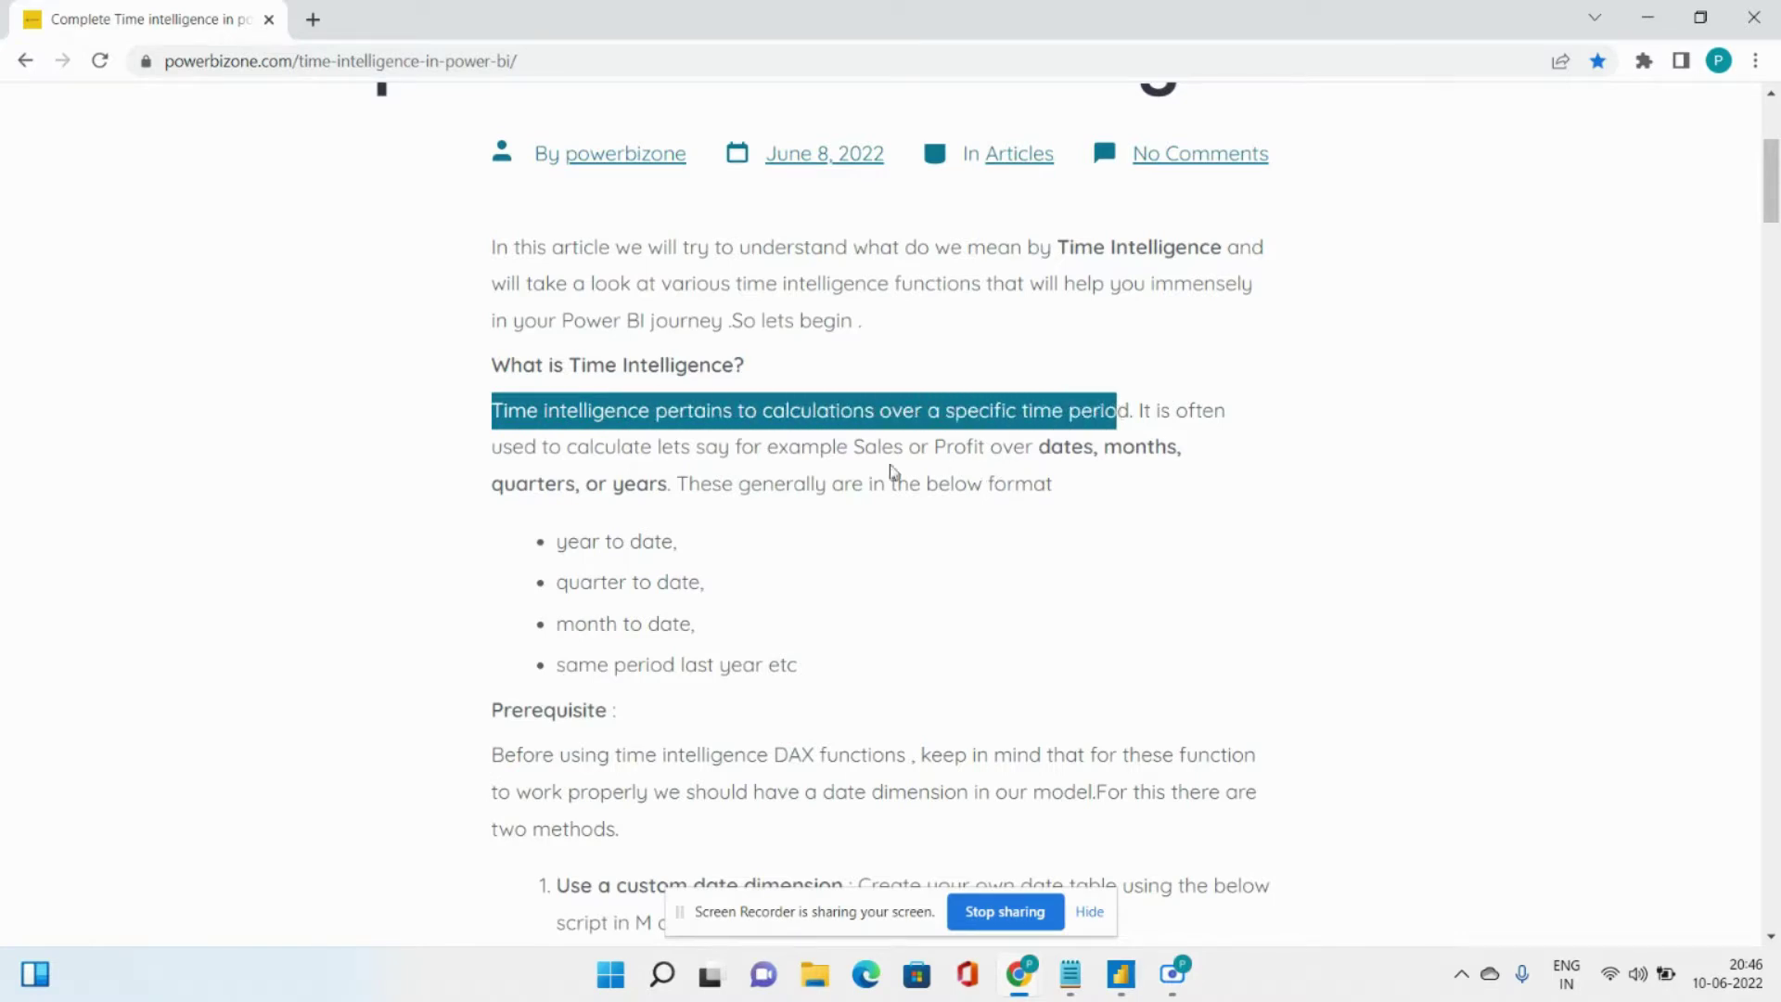
Read the article's definition of time intelligence, highlighting the Sales or Profit example, the dates, and the year-to-date and month-to-date formats.
left_click_drag(851, 447, 980, 444)
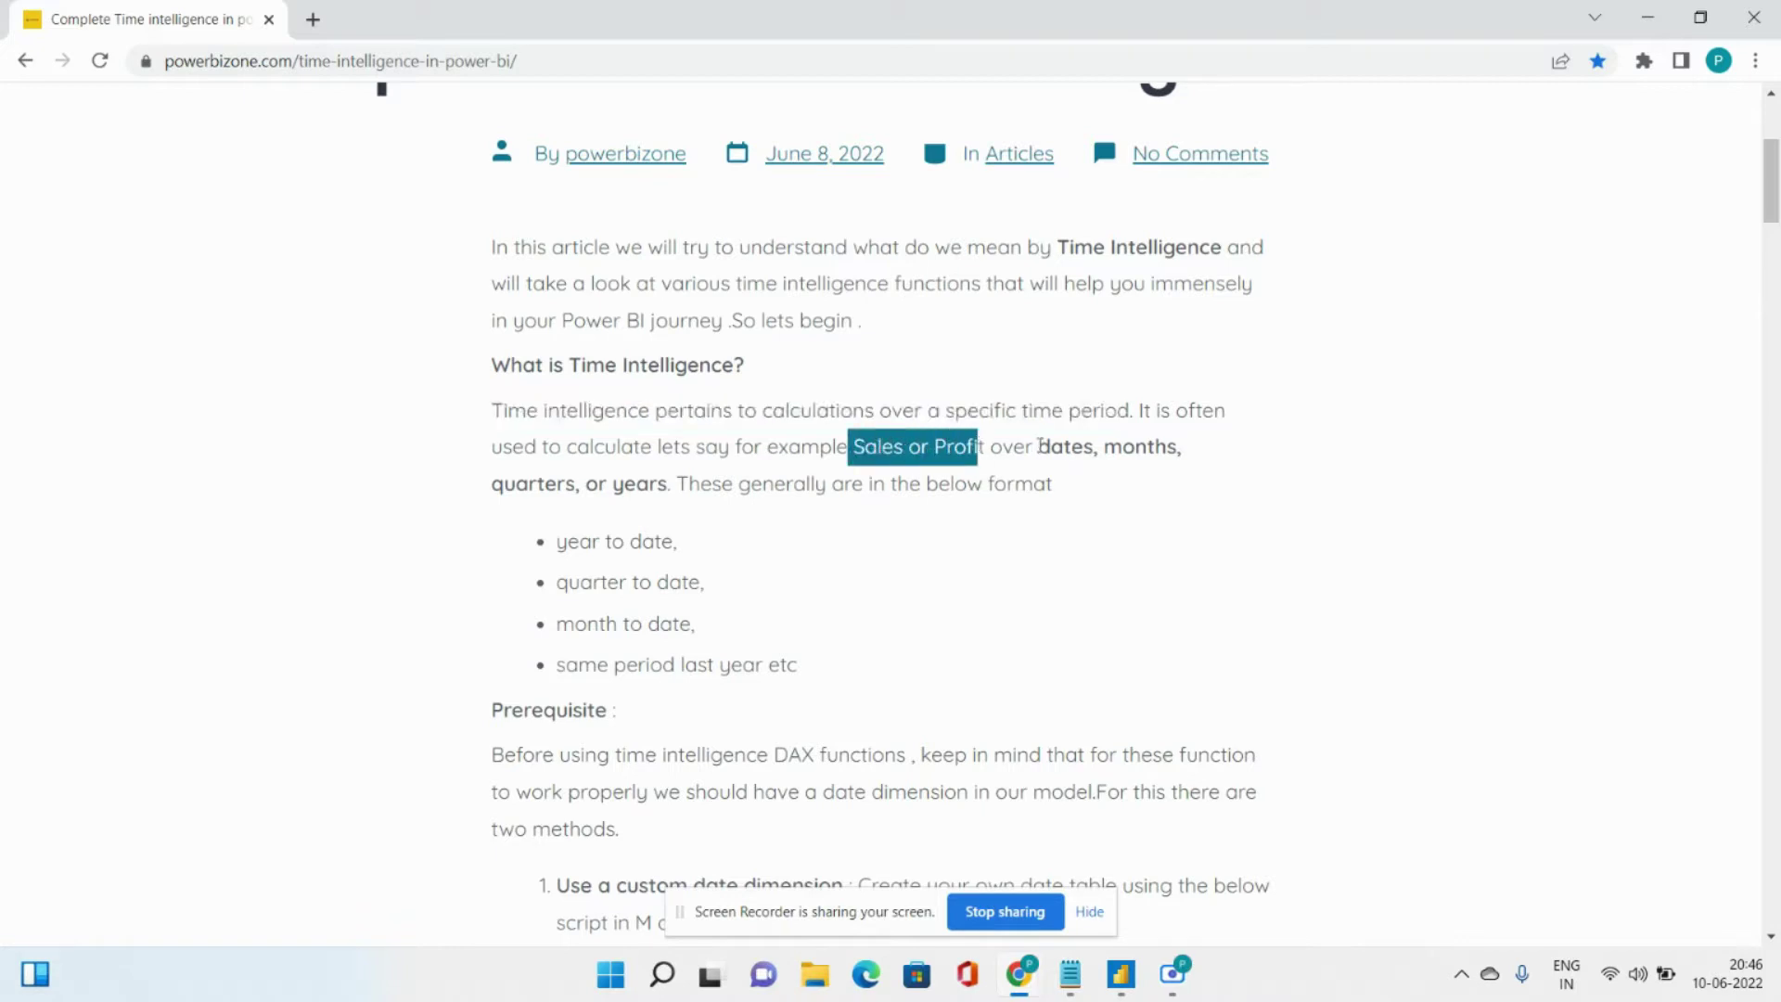
left_click_drag(1040, 446, 1088, 443)
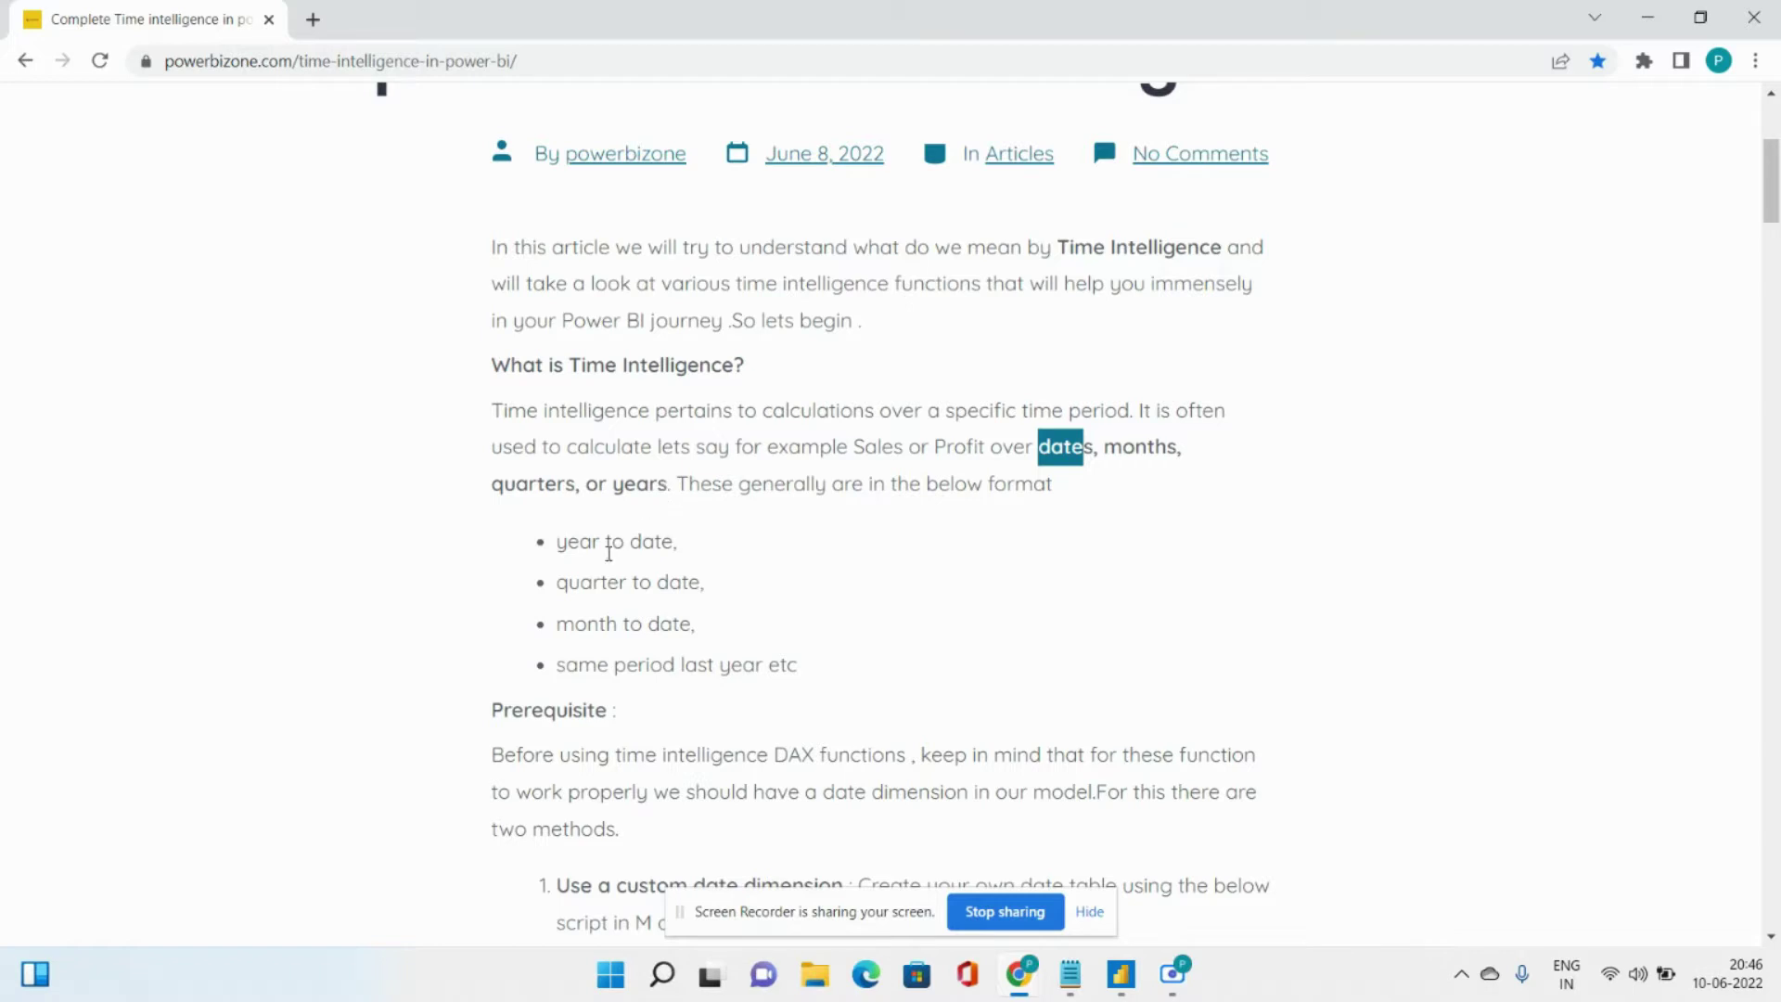
left_click_drag(562, 544, 666, 542)
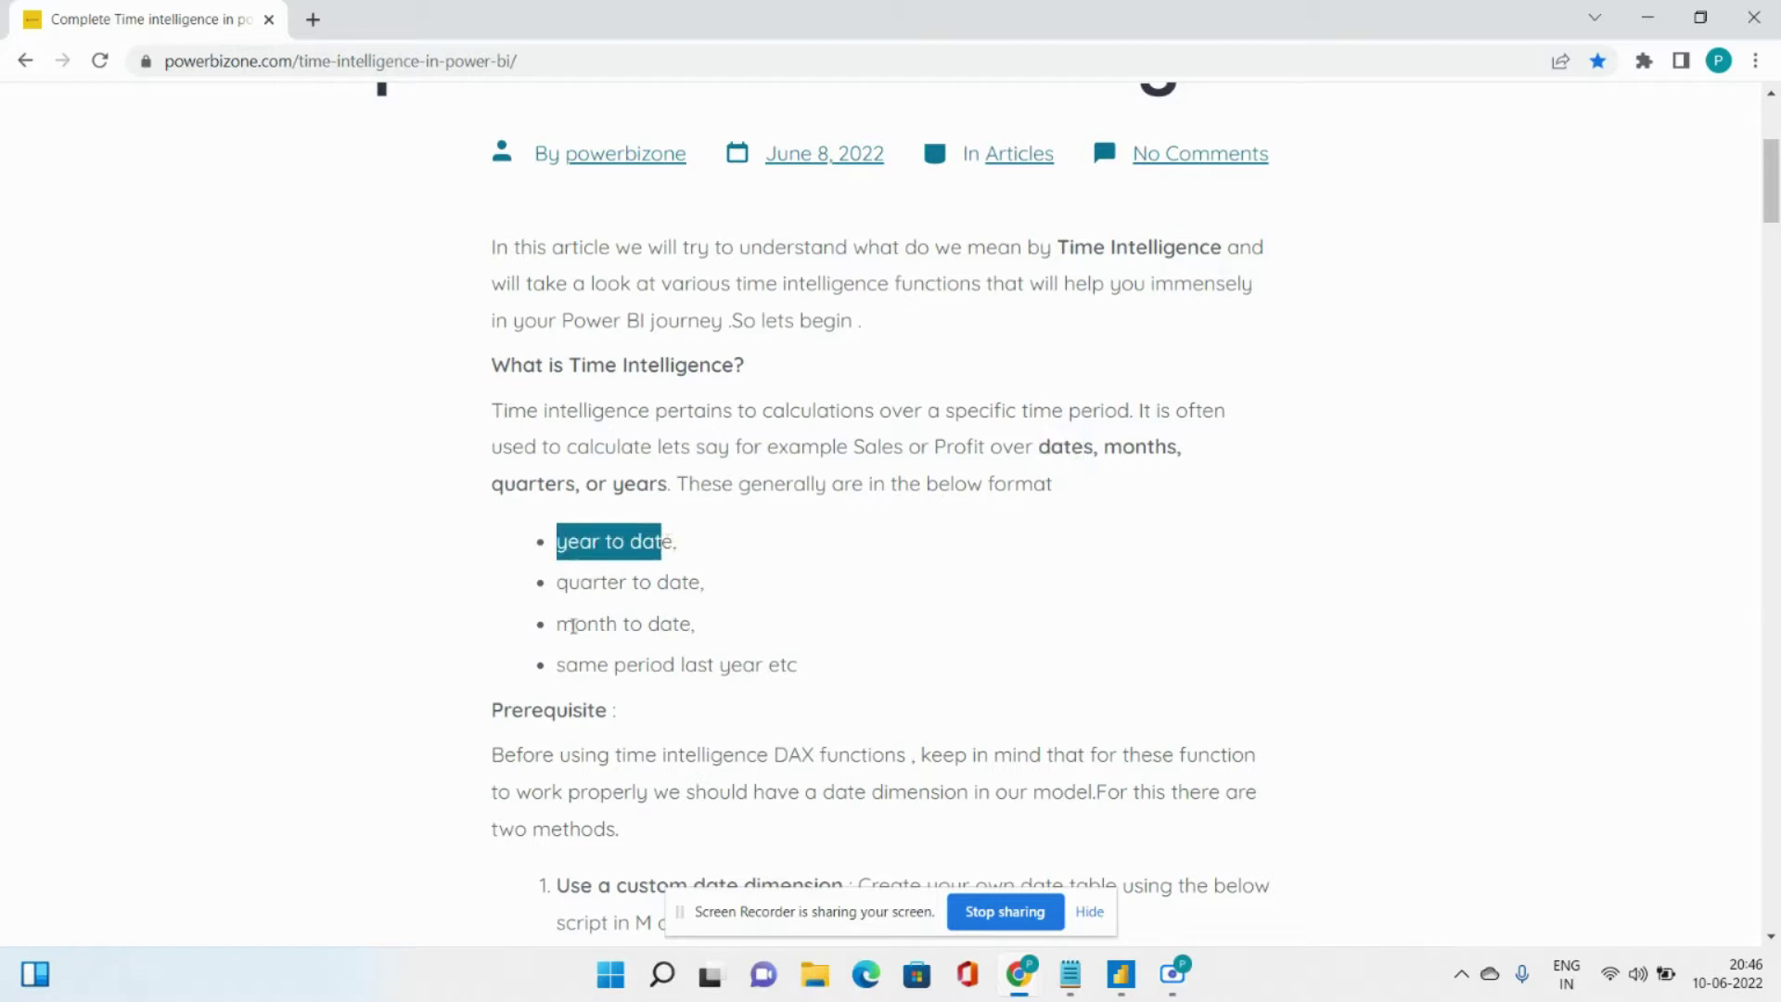
left_click_drag(575, 626, 707, 620)
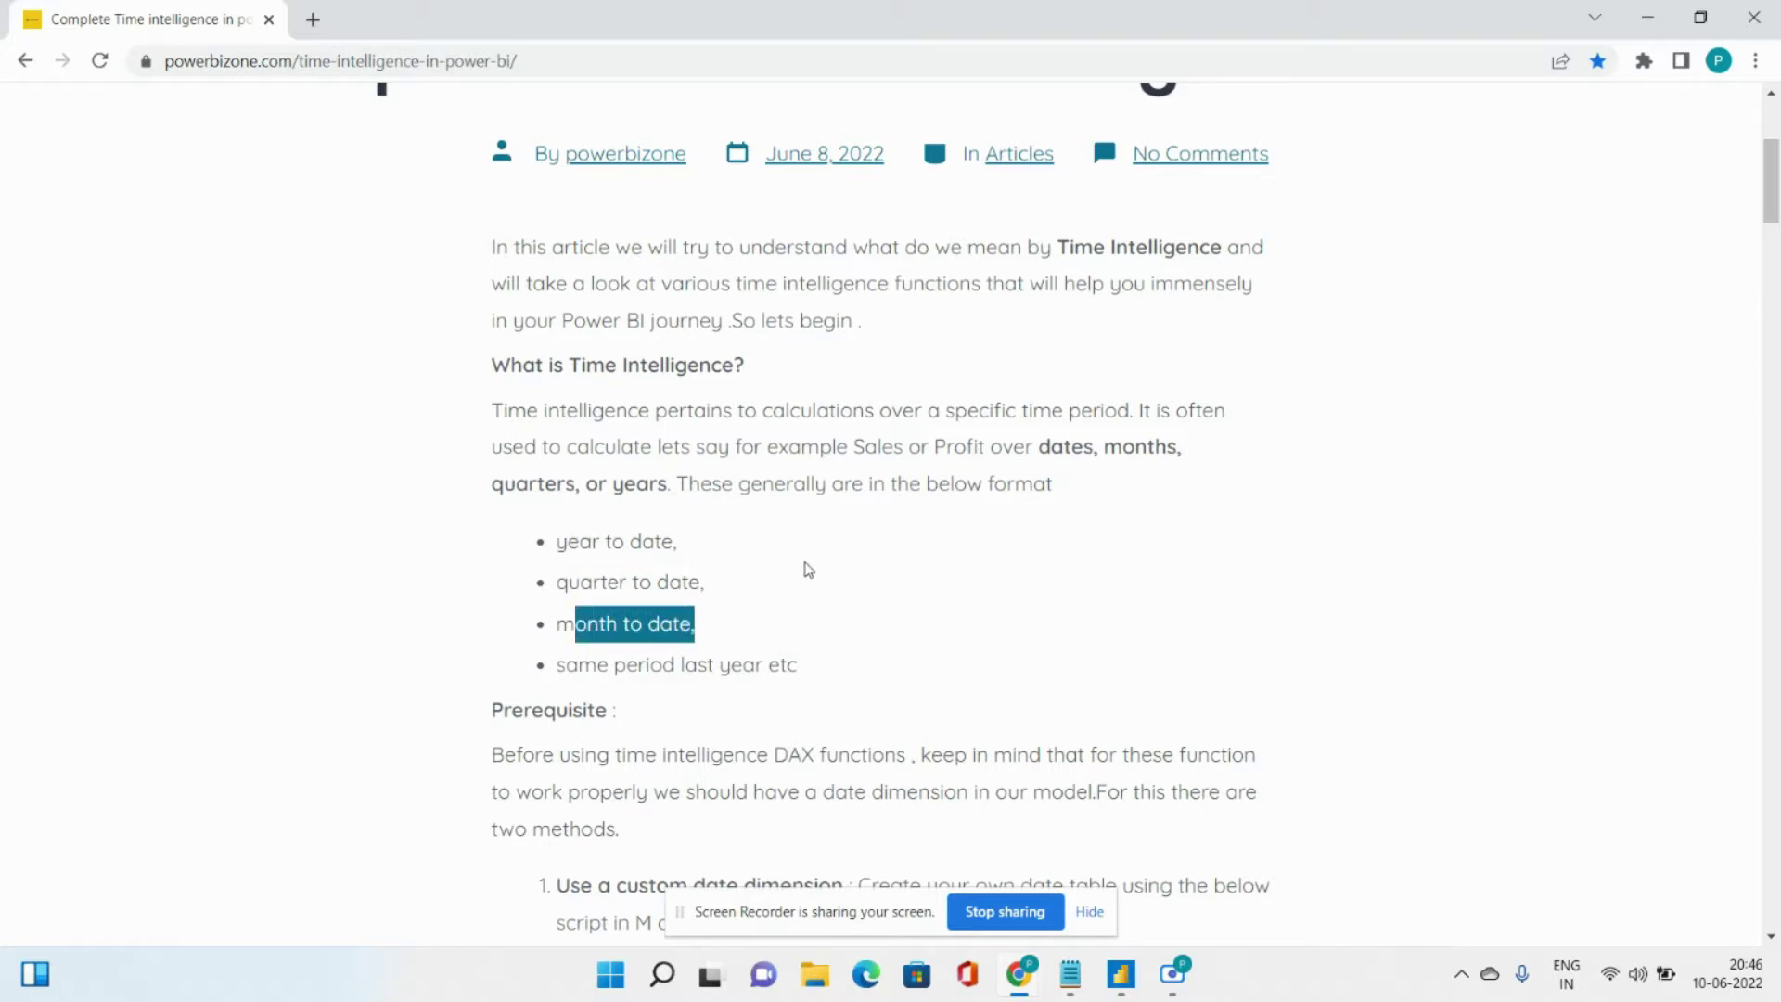
Review the article's Prerequisite section, highlighting the custom date dimension method and the year, quarter and month to date formats that rely on it.
scroll(809, 570, "down", 1)
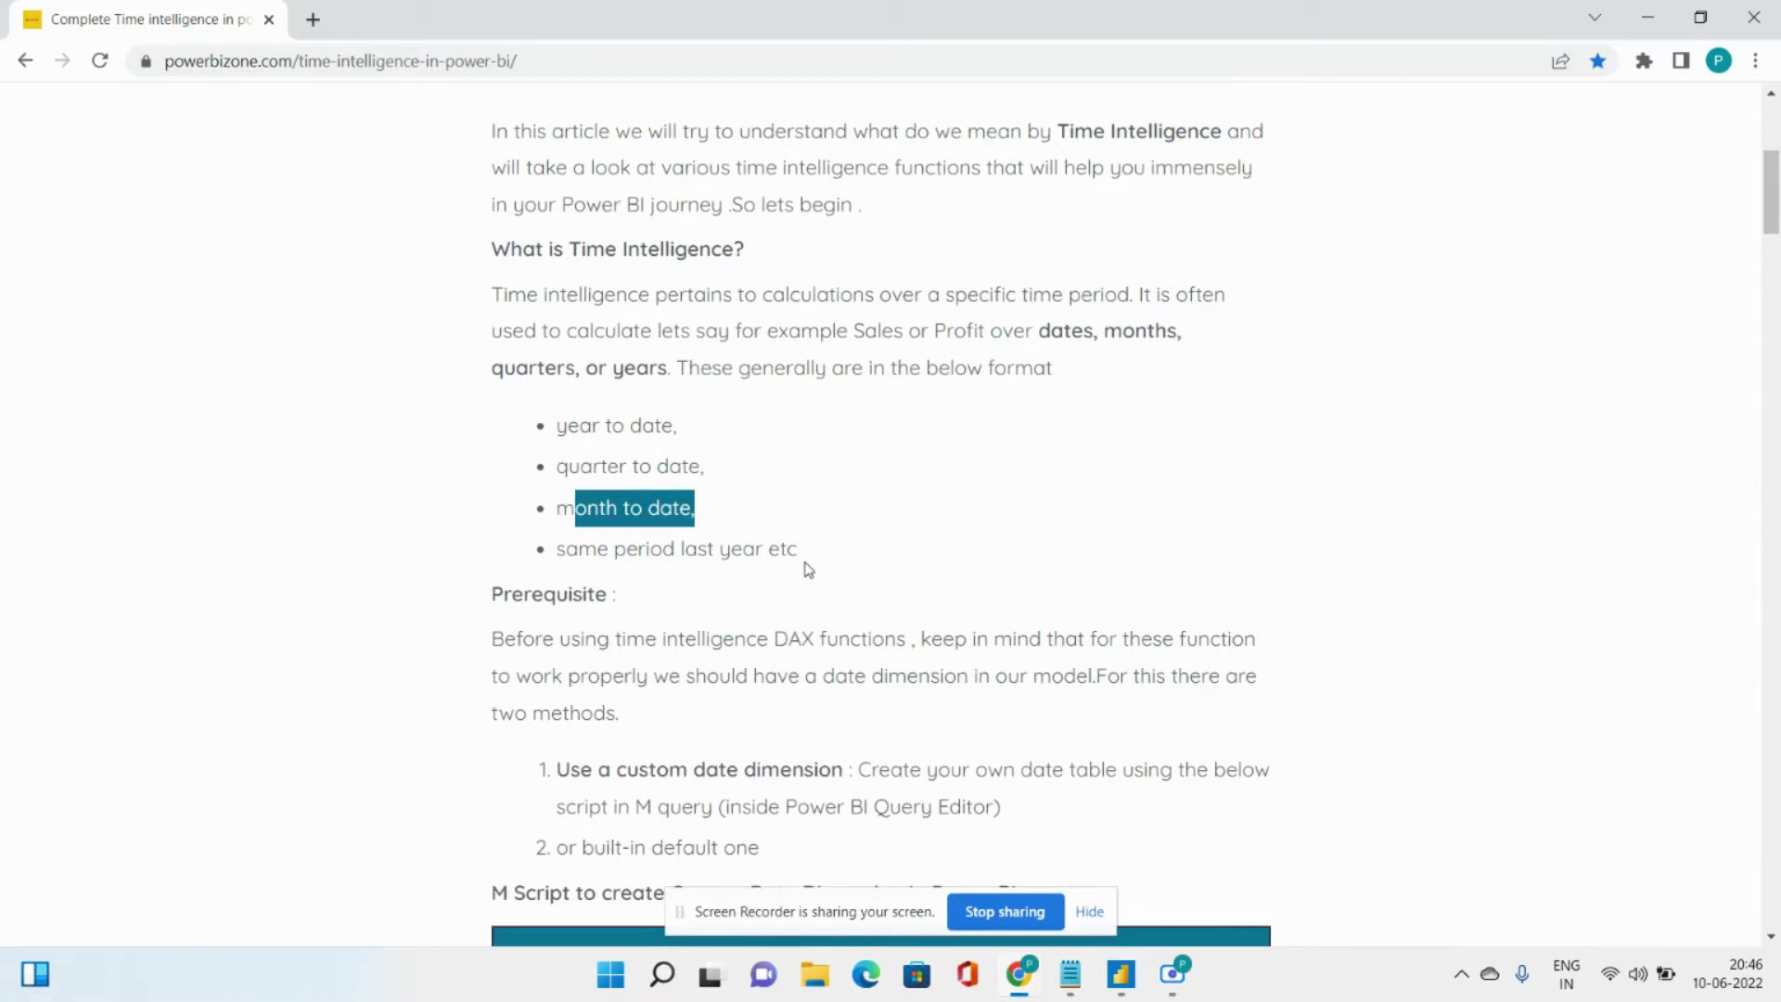
scroll(809, 570, "down", 1)
scroll(806, 561, "down", 1)
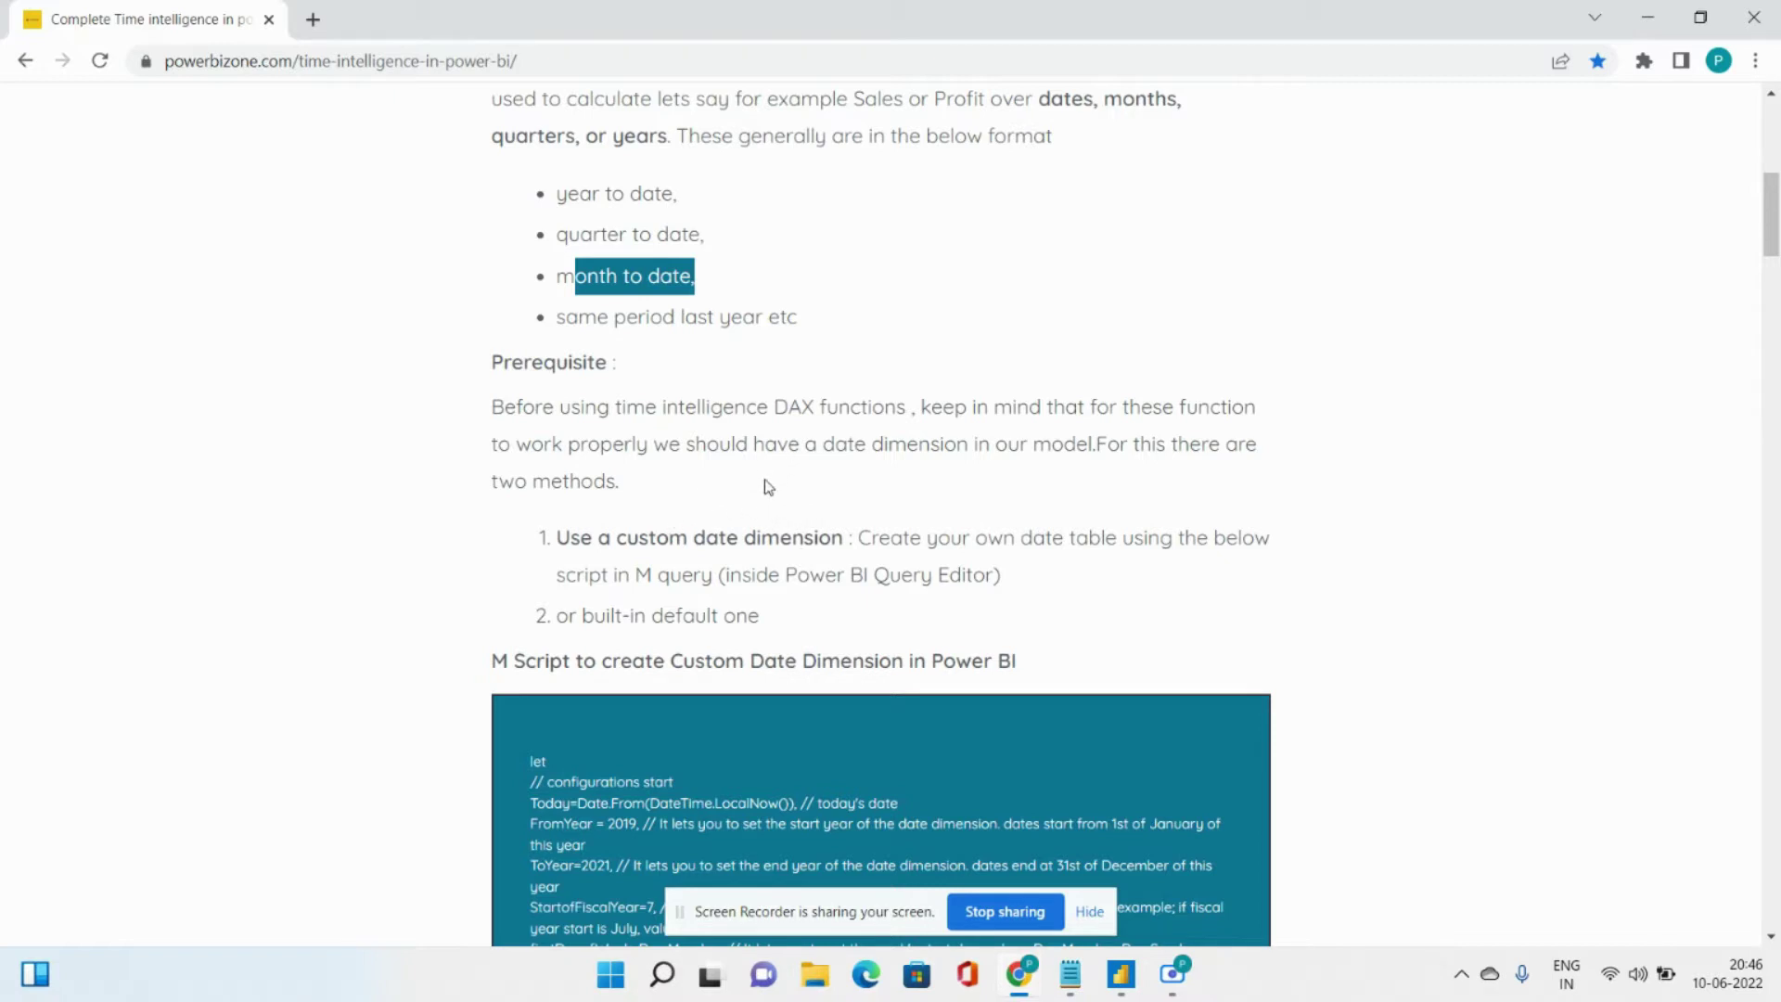
left_click_drag(693, 538, 842, 538)
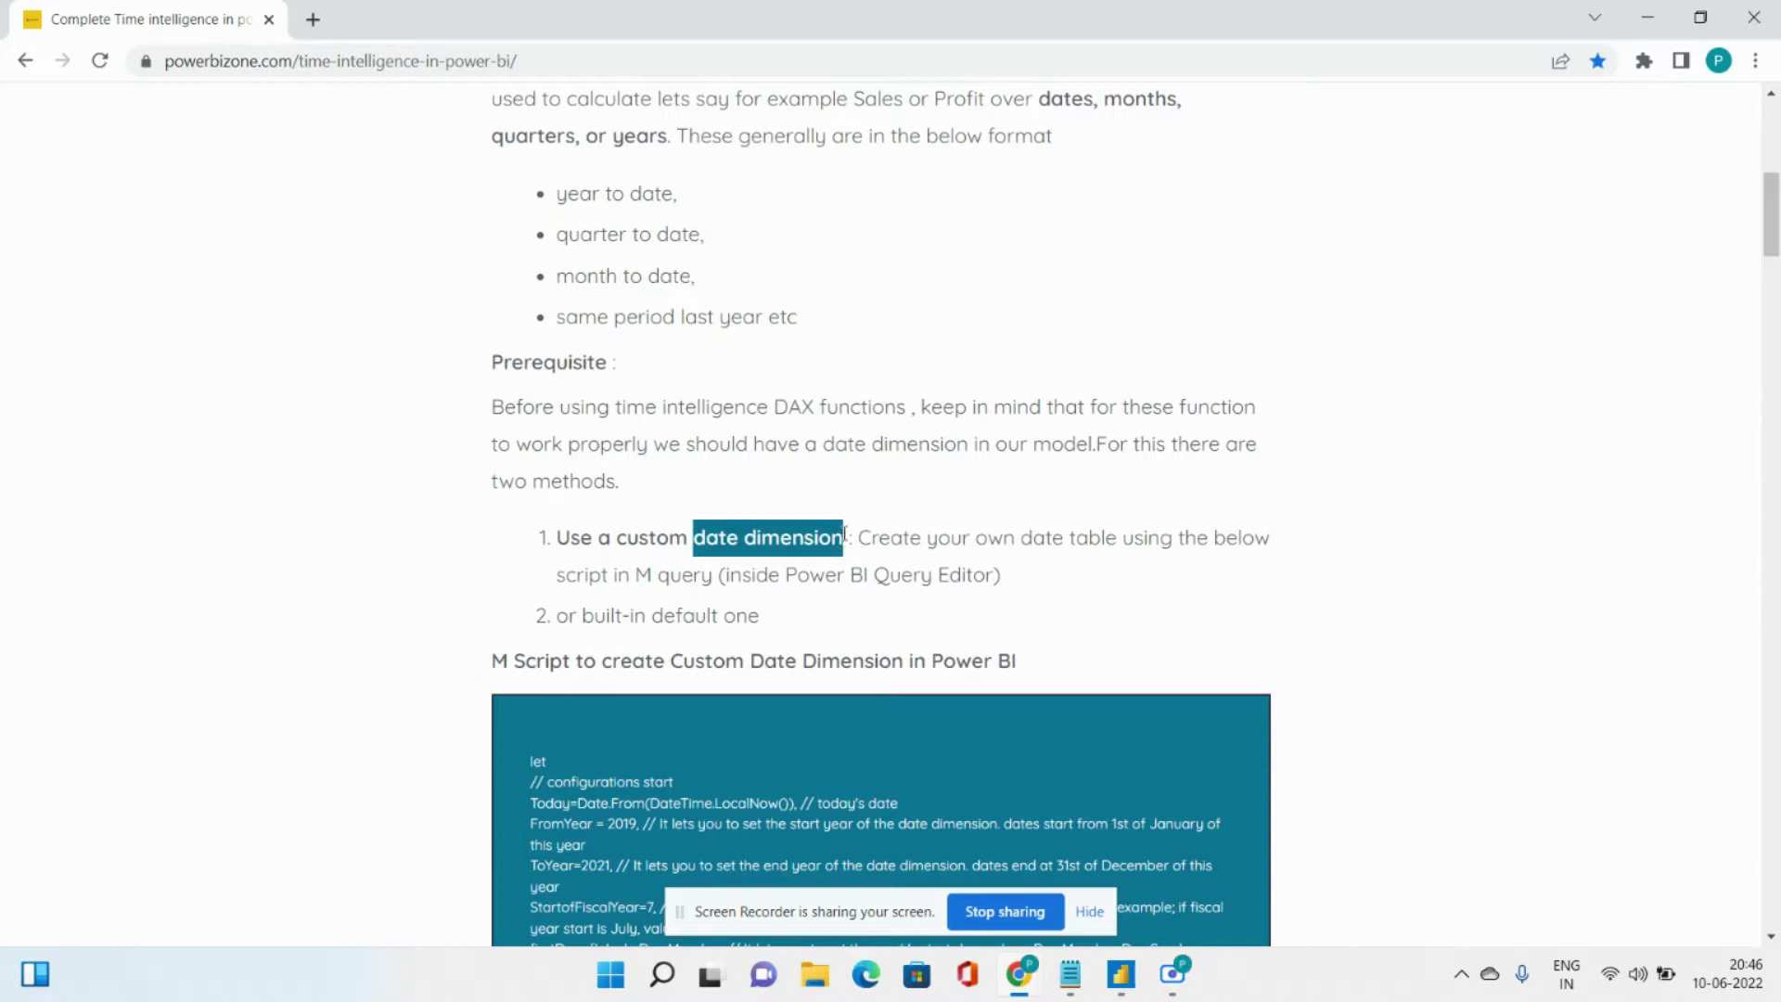
left_click(563, 198)
left_click_drag(562, 197, 673, 197)
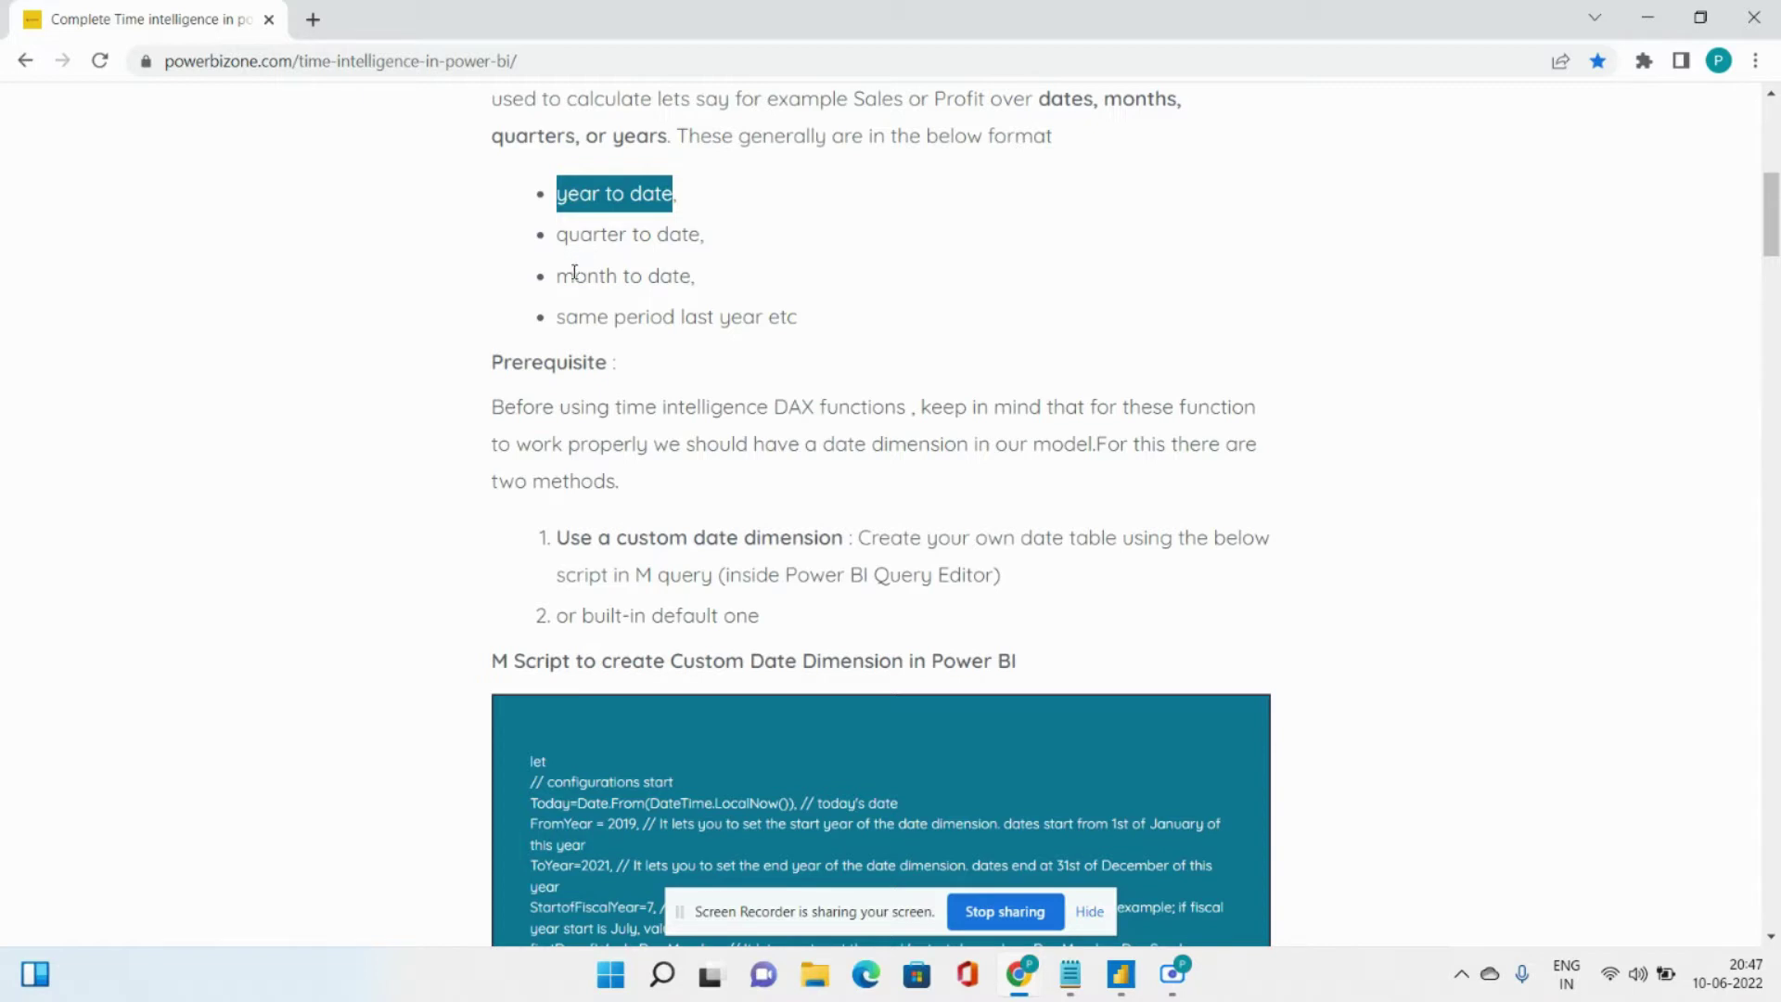
left_click_drag(561, 236, 682, 235)
left_click_drag(563, 279, 677, 276)
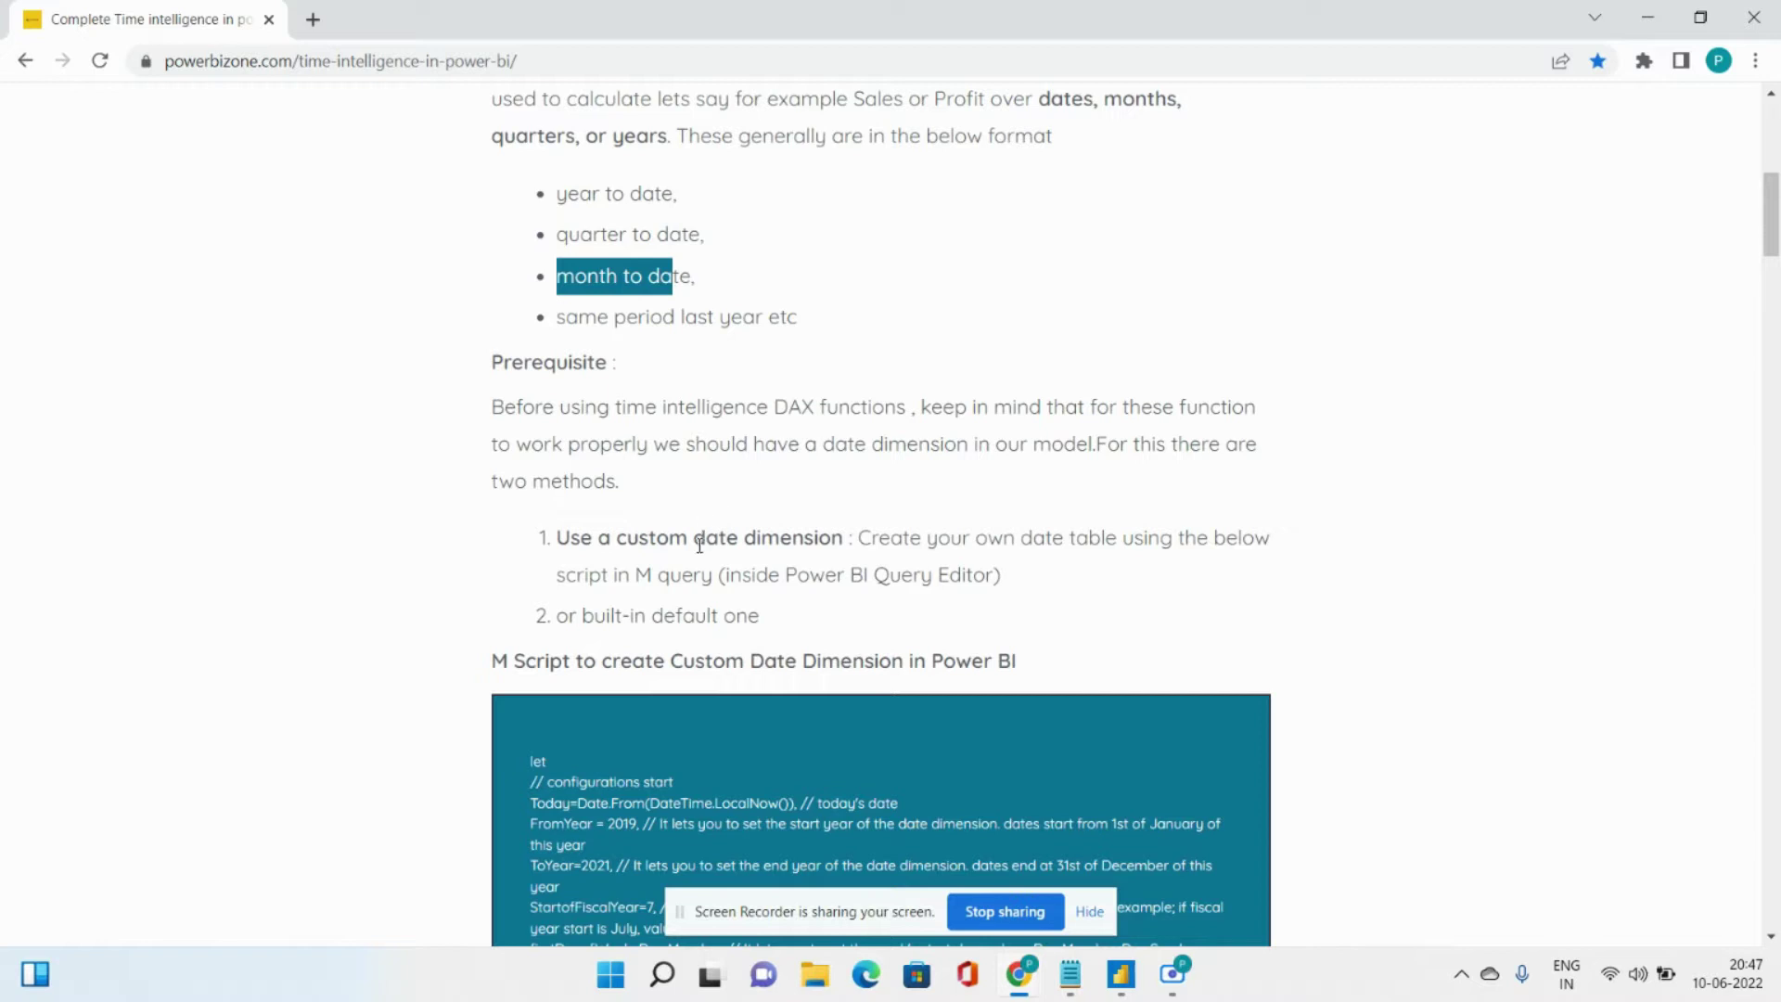
left_click_drag(696, 537, 846, 557)
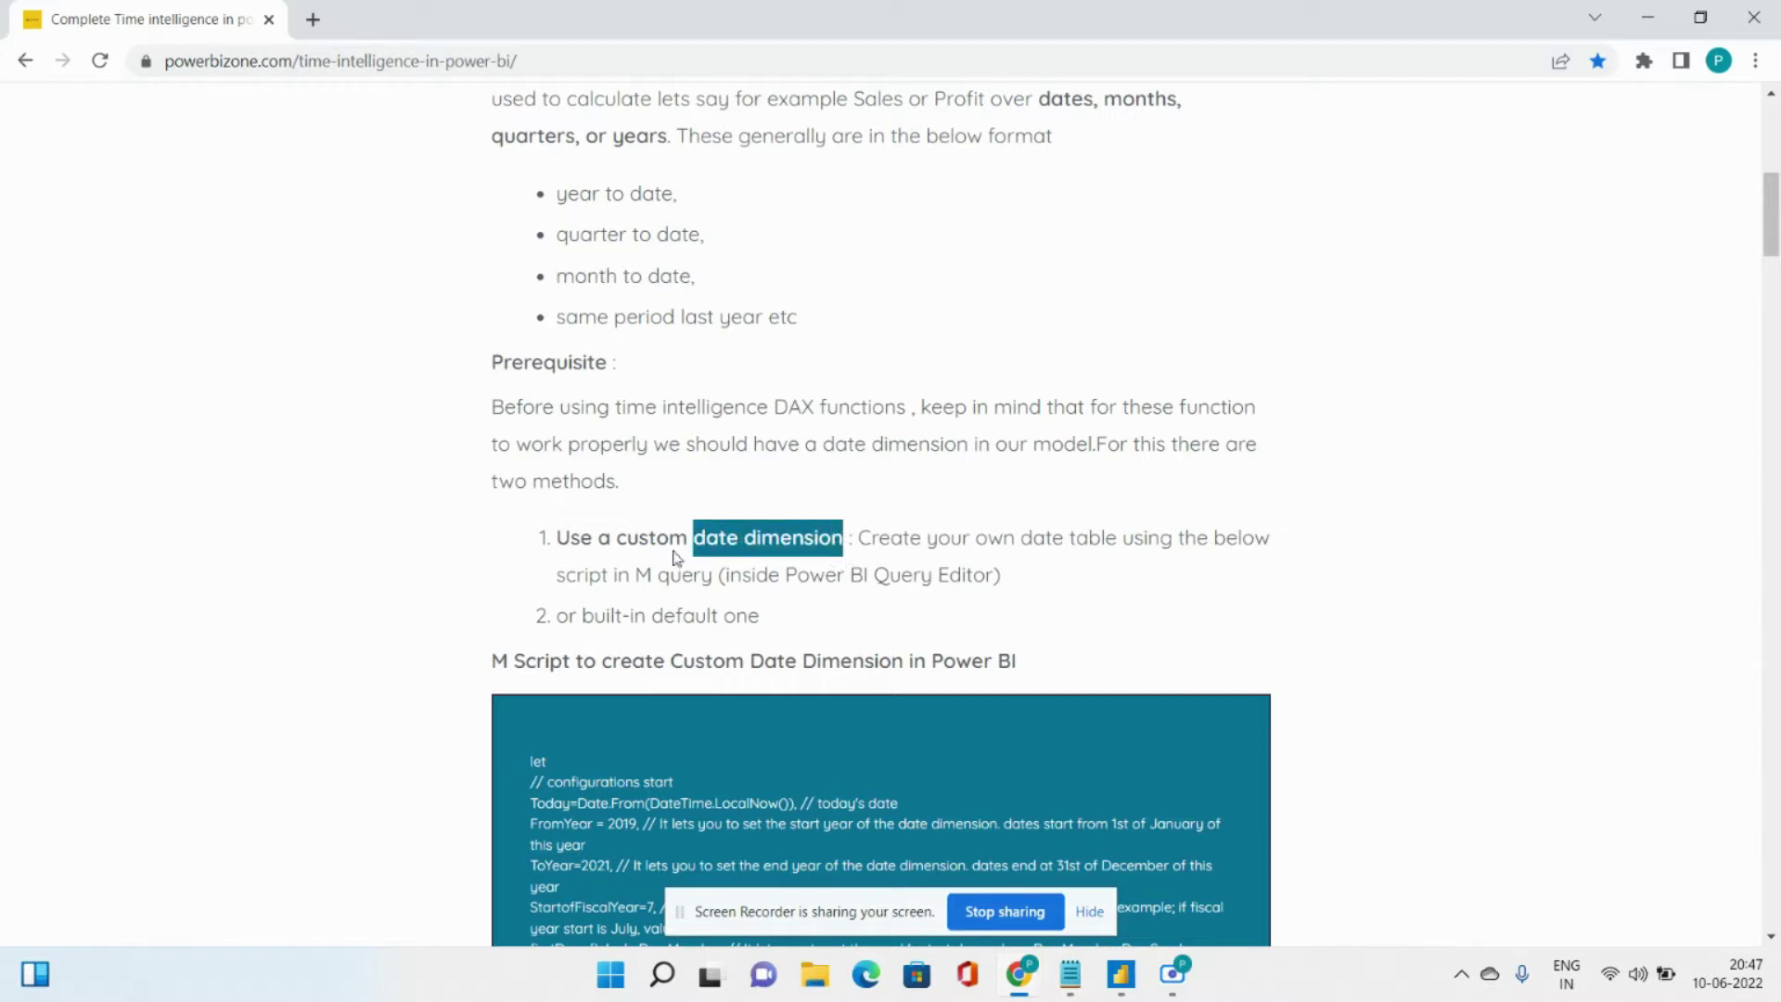
left_click_drag(559, 538, 844, 546)
Look through the M script for a custom date dimension and highlight its heading, the Power BI Query Editor note and the built-in default option.
scroll(724, 687, "down", 5)
scroll(725, 687, "down", 6)
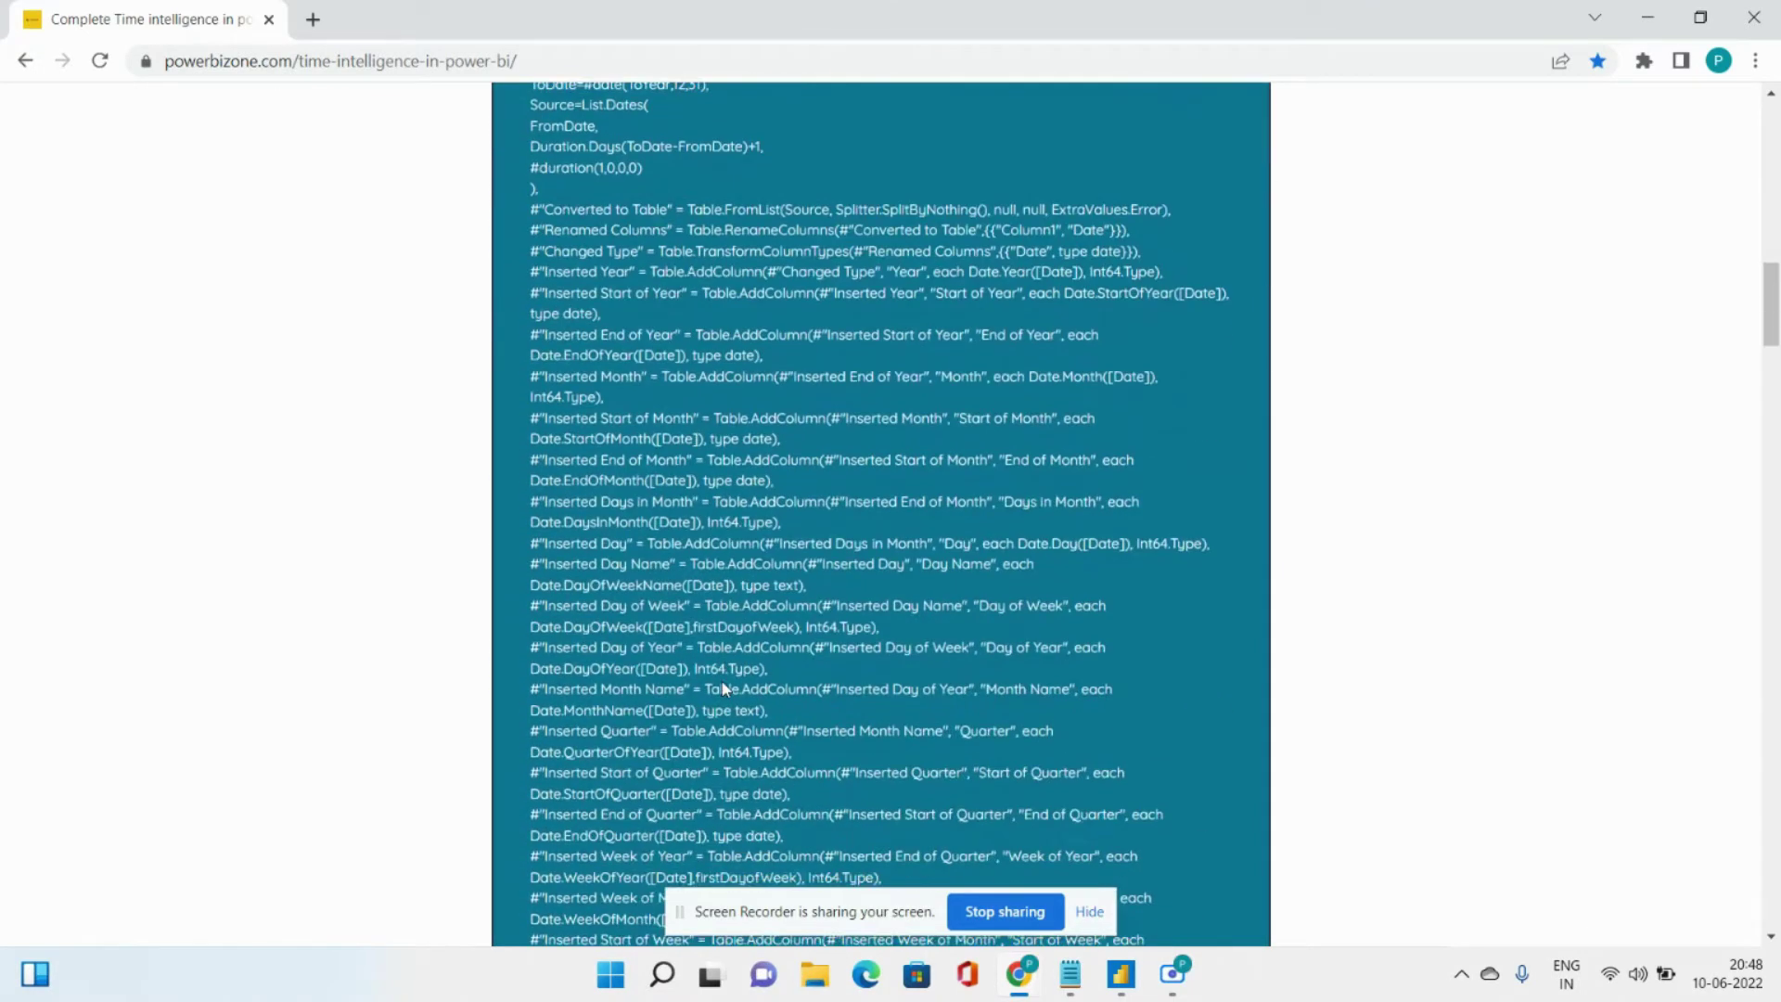
scroll(722, 680, "up", 8)
left_click_drag(514, 430, 741, 440)
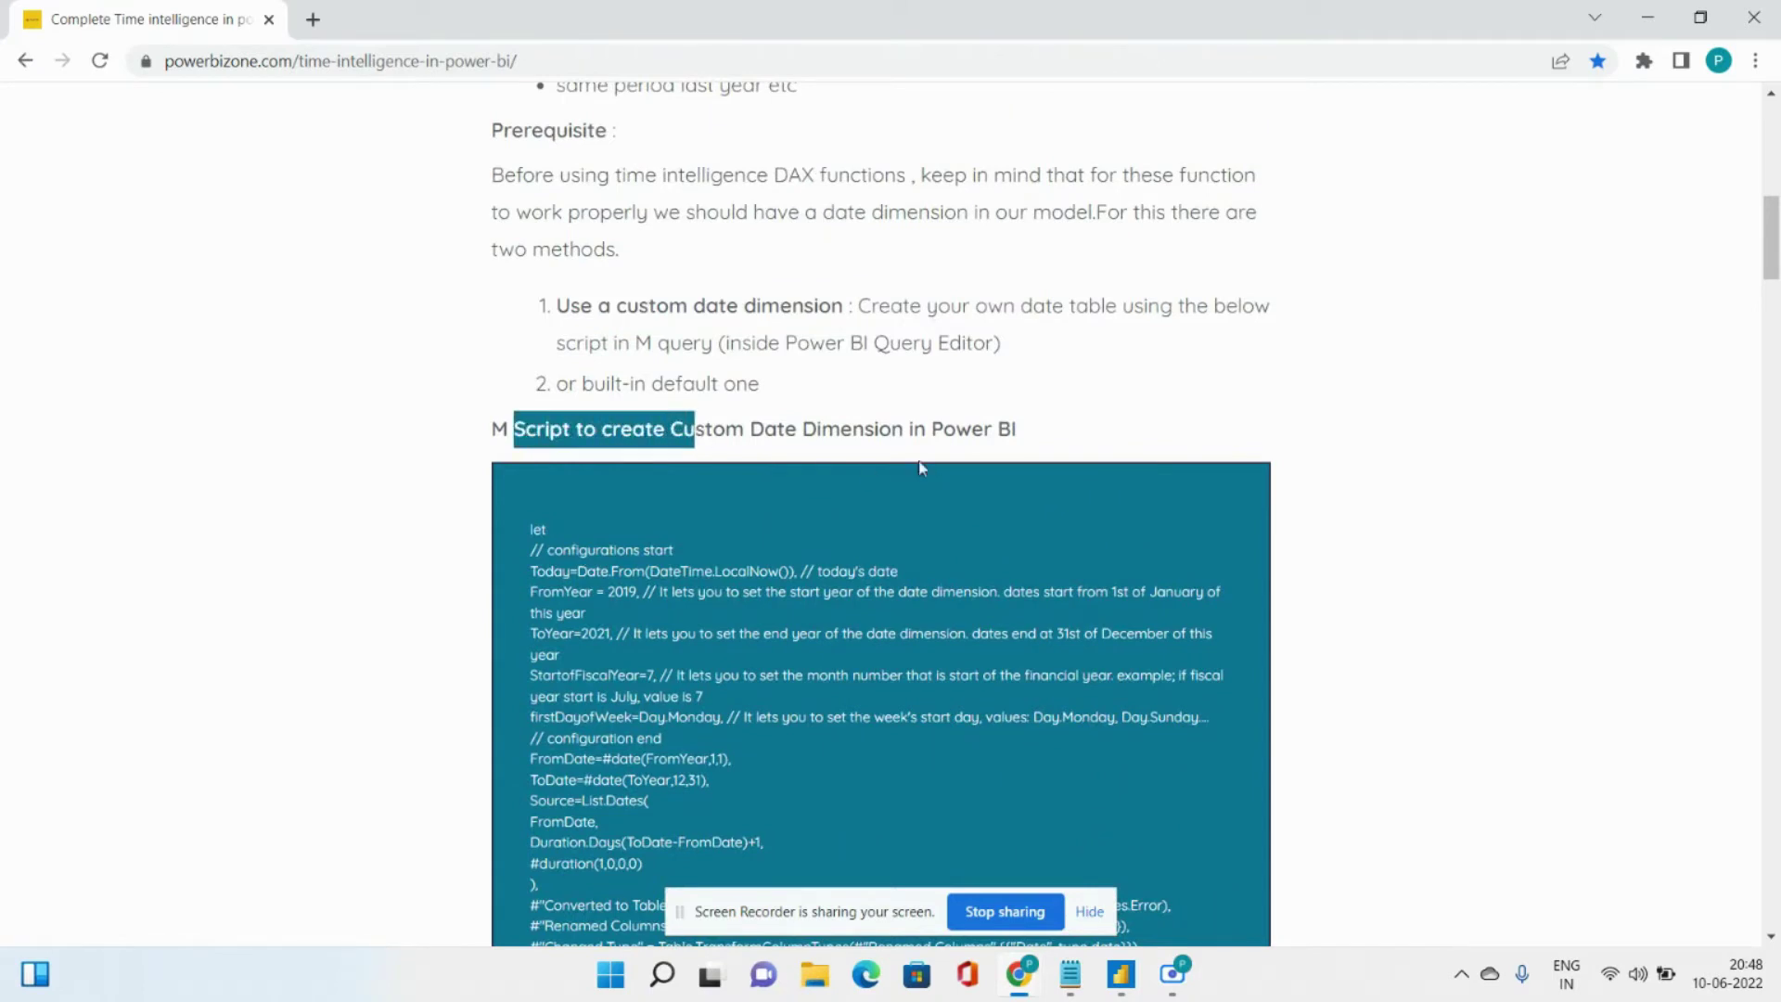
left_click_drag(810, 344, 994, 334)
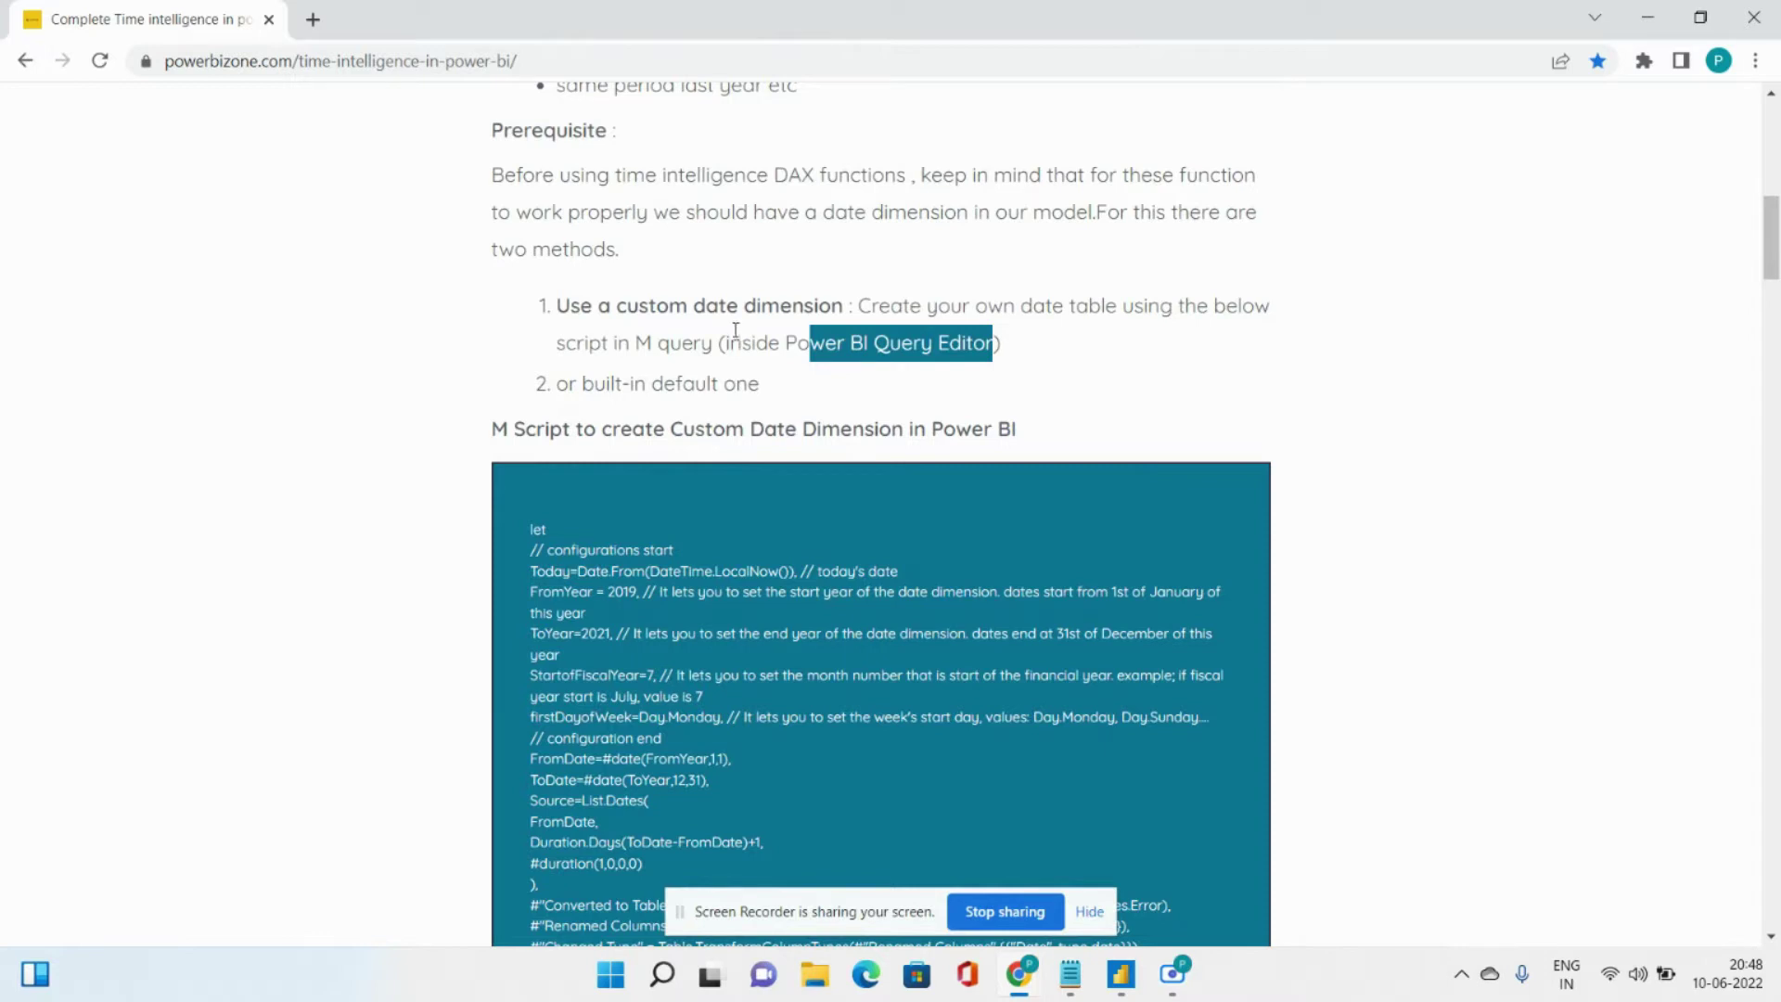
left_click_drag(582, 386, 756, 371)
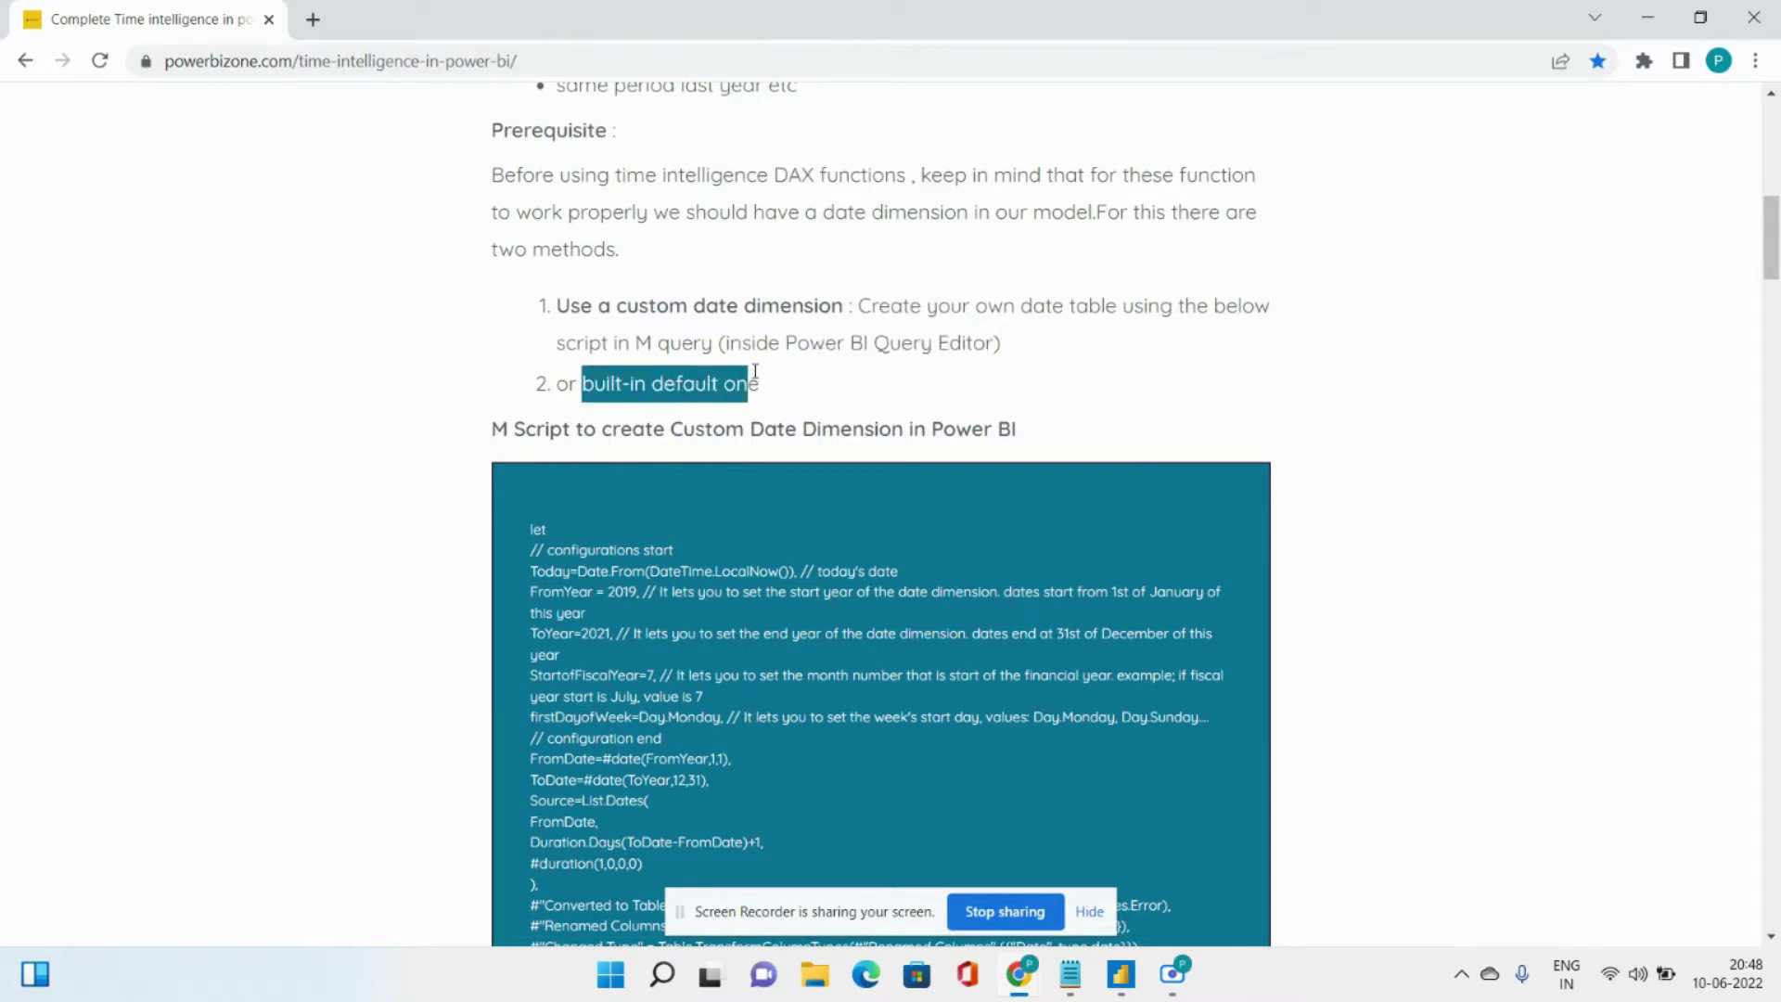
Switch to Power BI Desktop and inspect the Date Hierarchy under the DueDate field of FactInternetSales.
left_click(1121, 974)
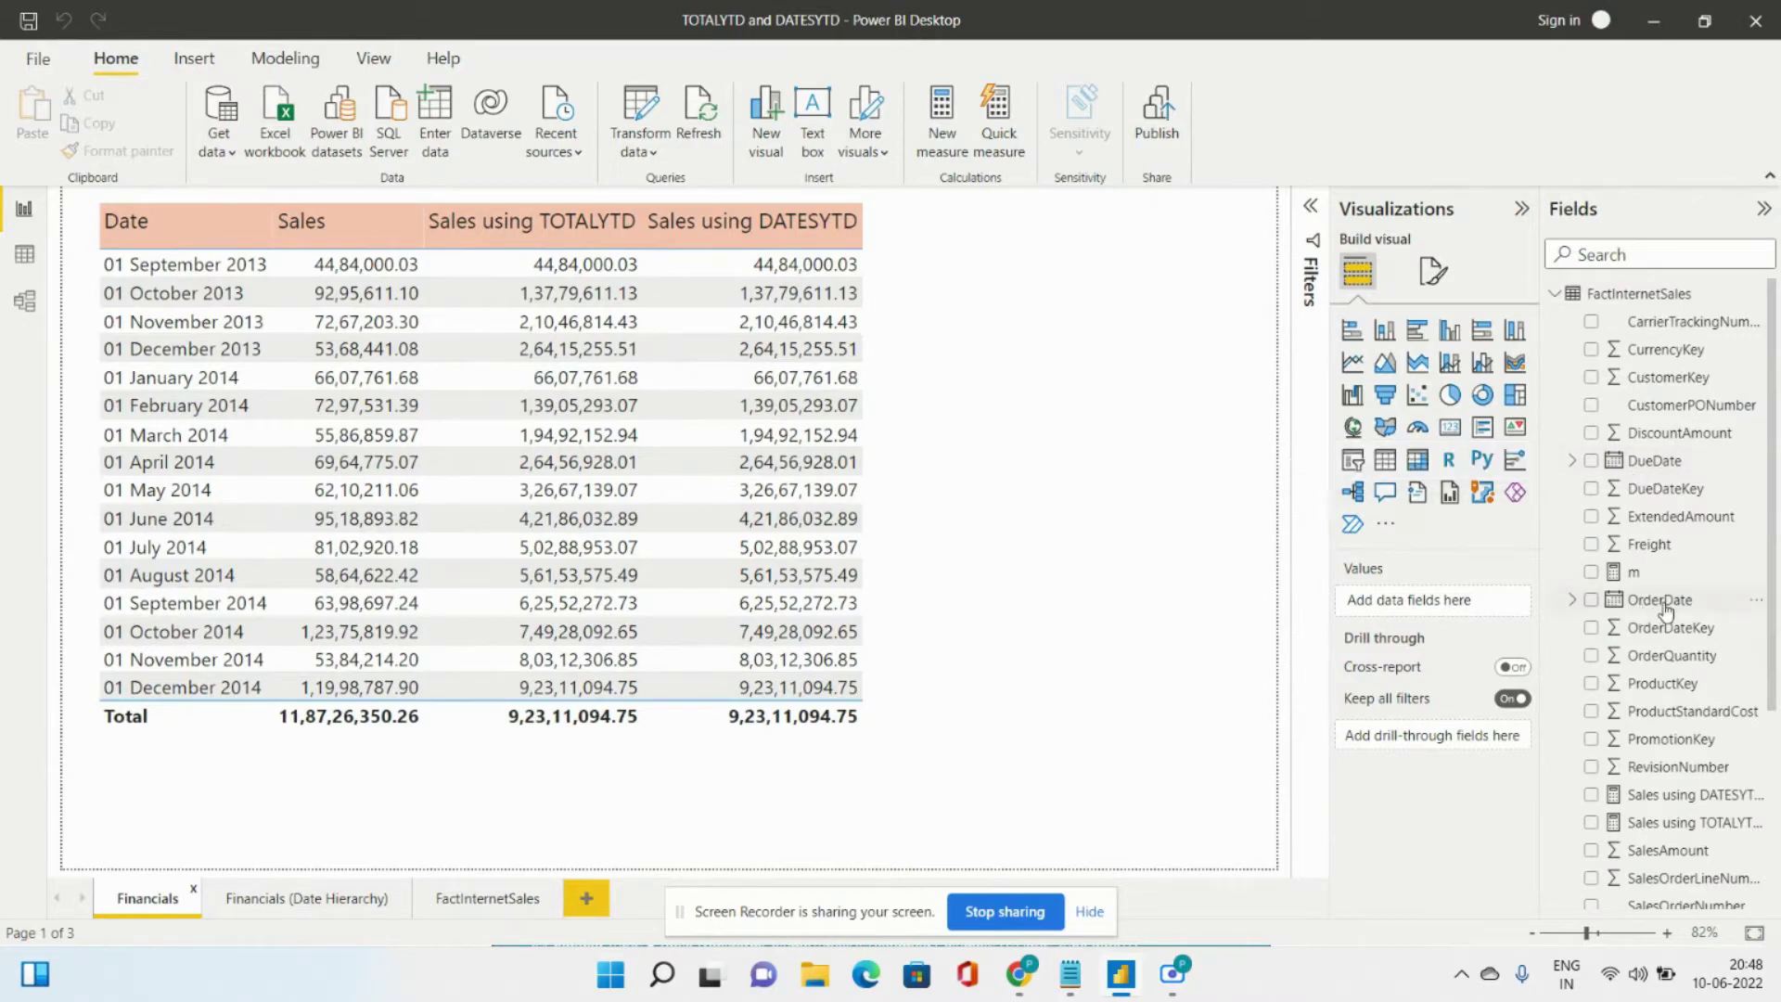
left_click(1573, 461)
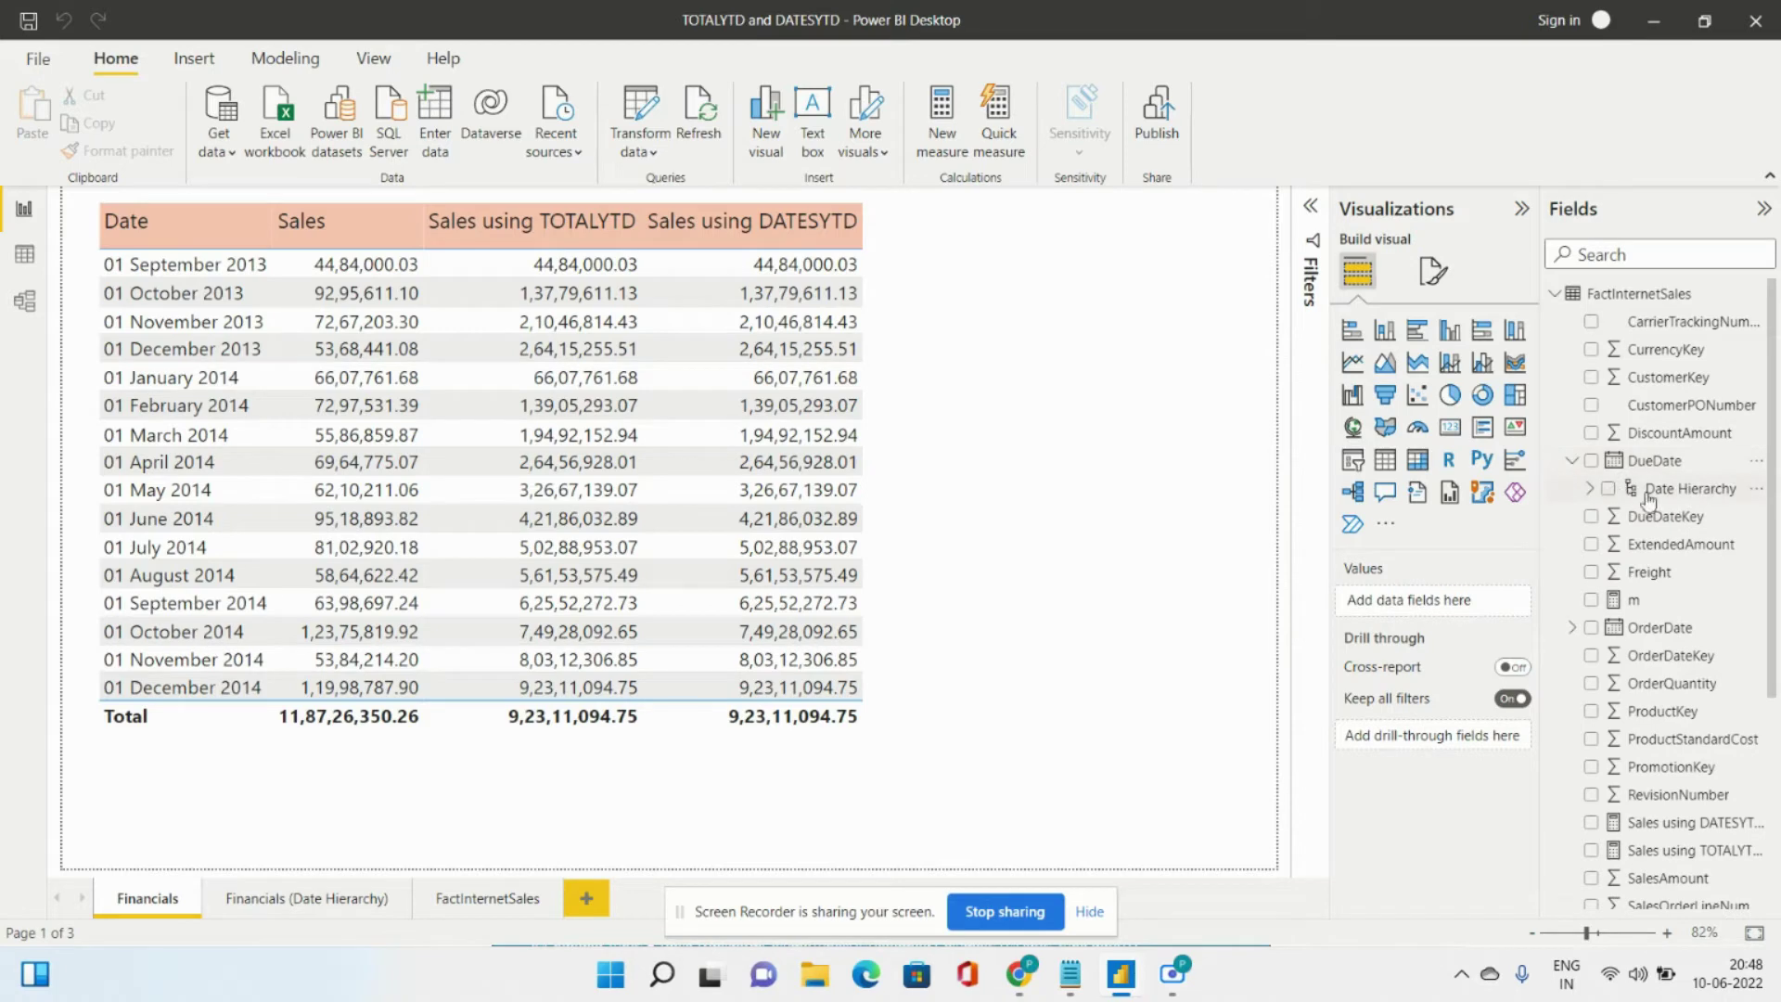
left_click(1589, 489)
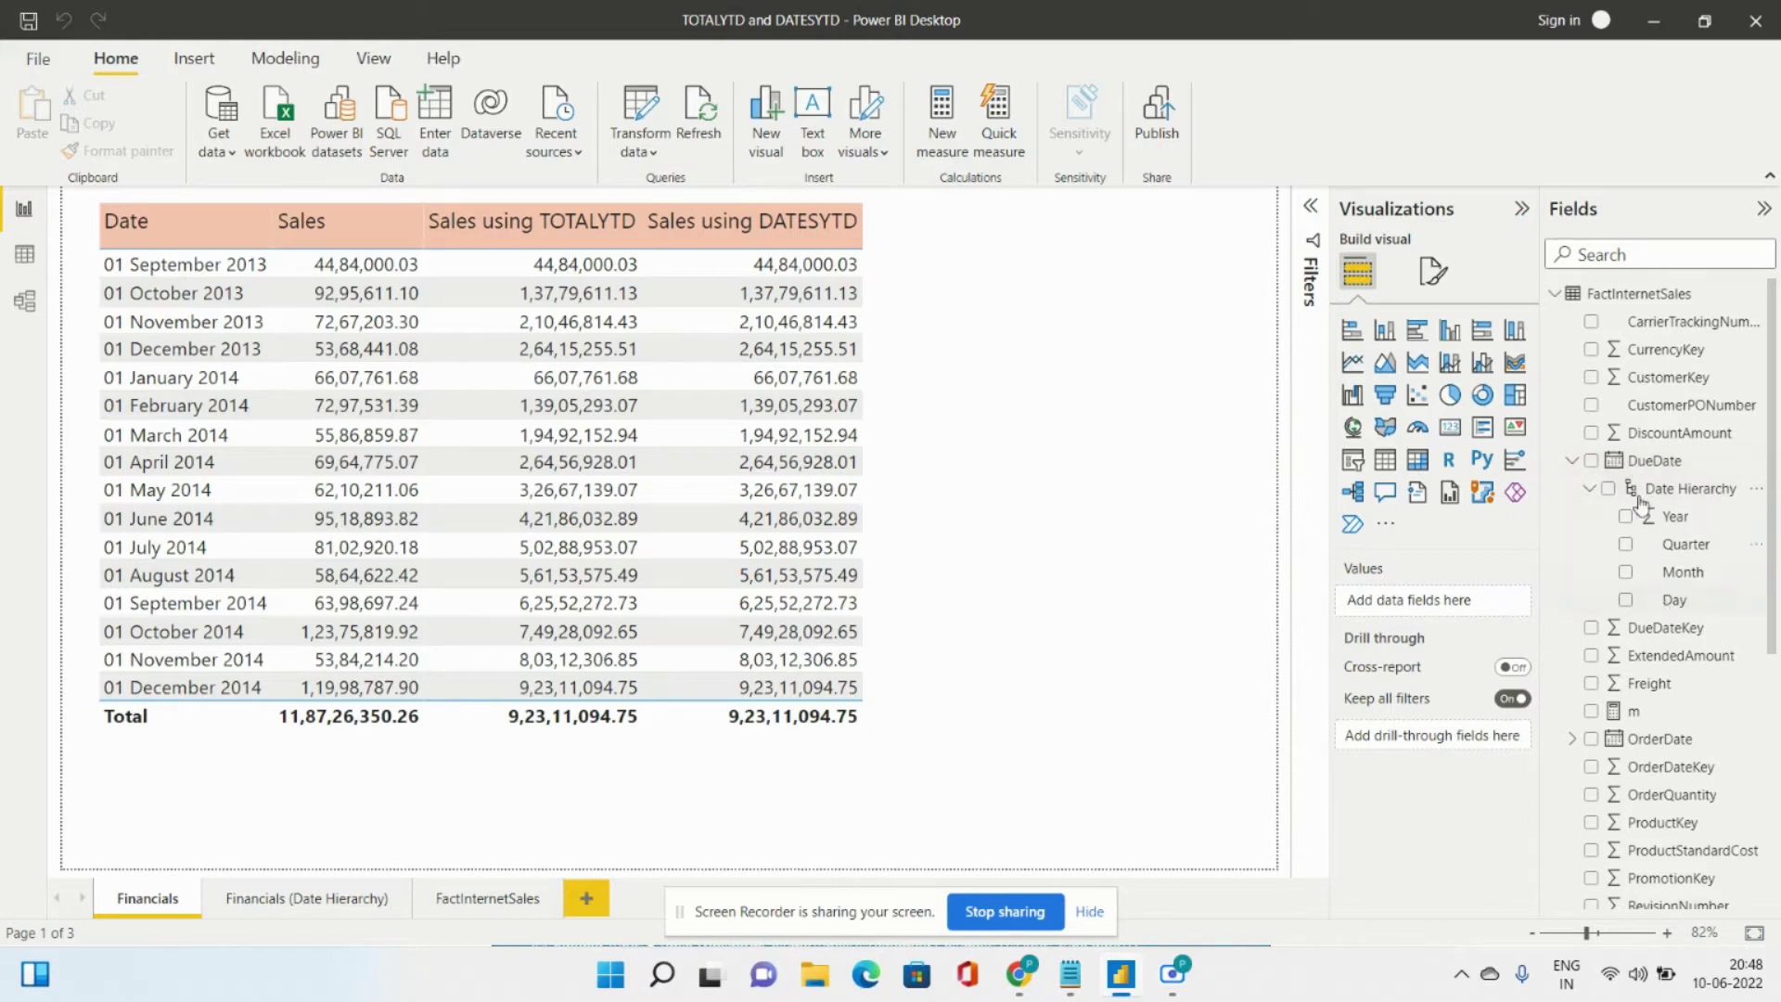
left_click(1571, 460)
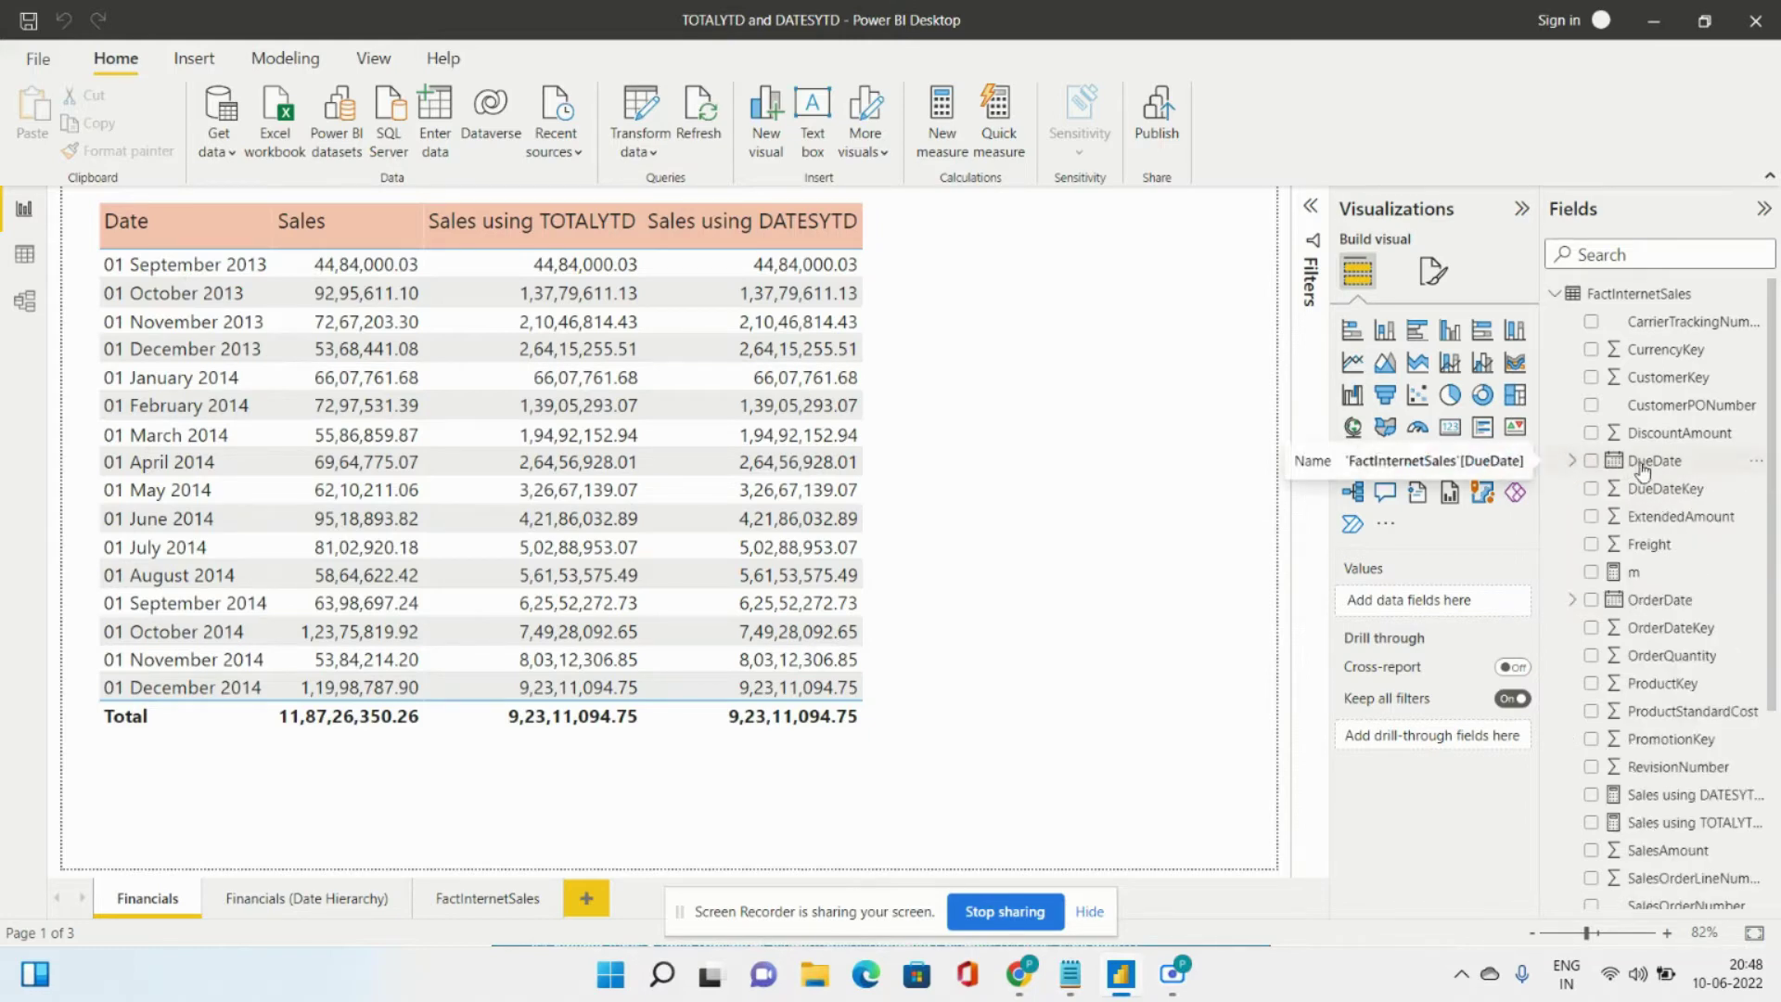
scroll(1642, 468, "down", 1)
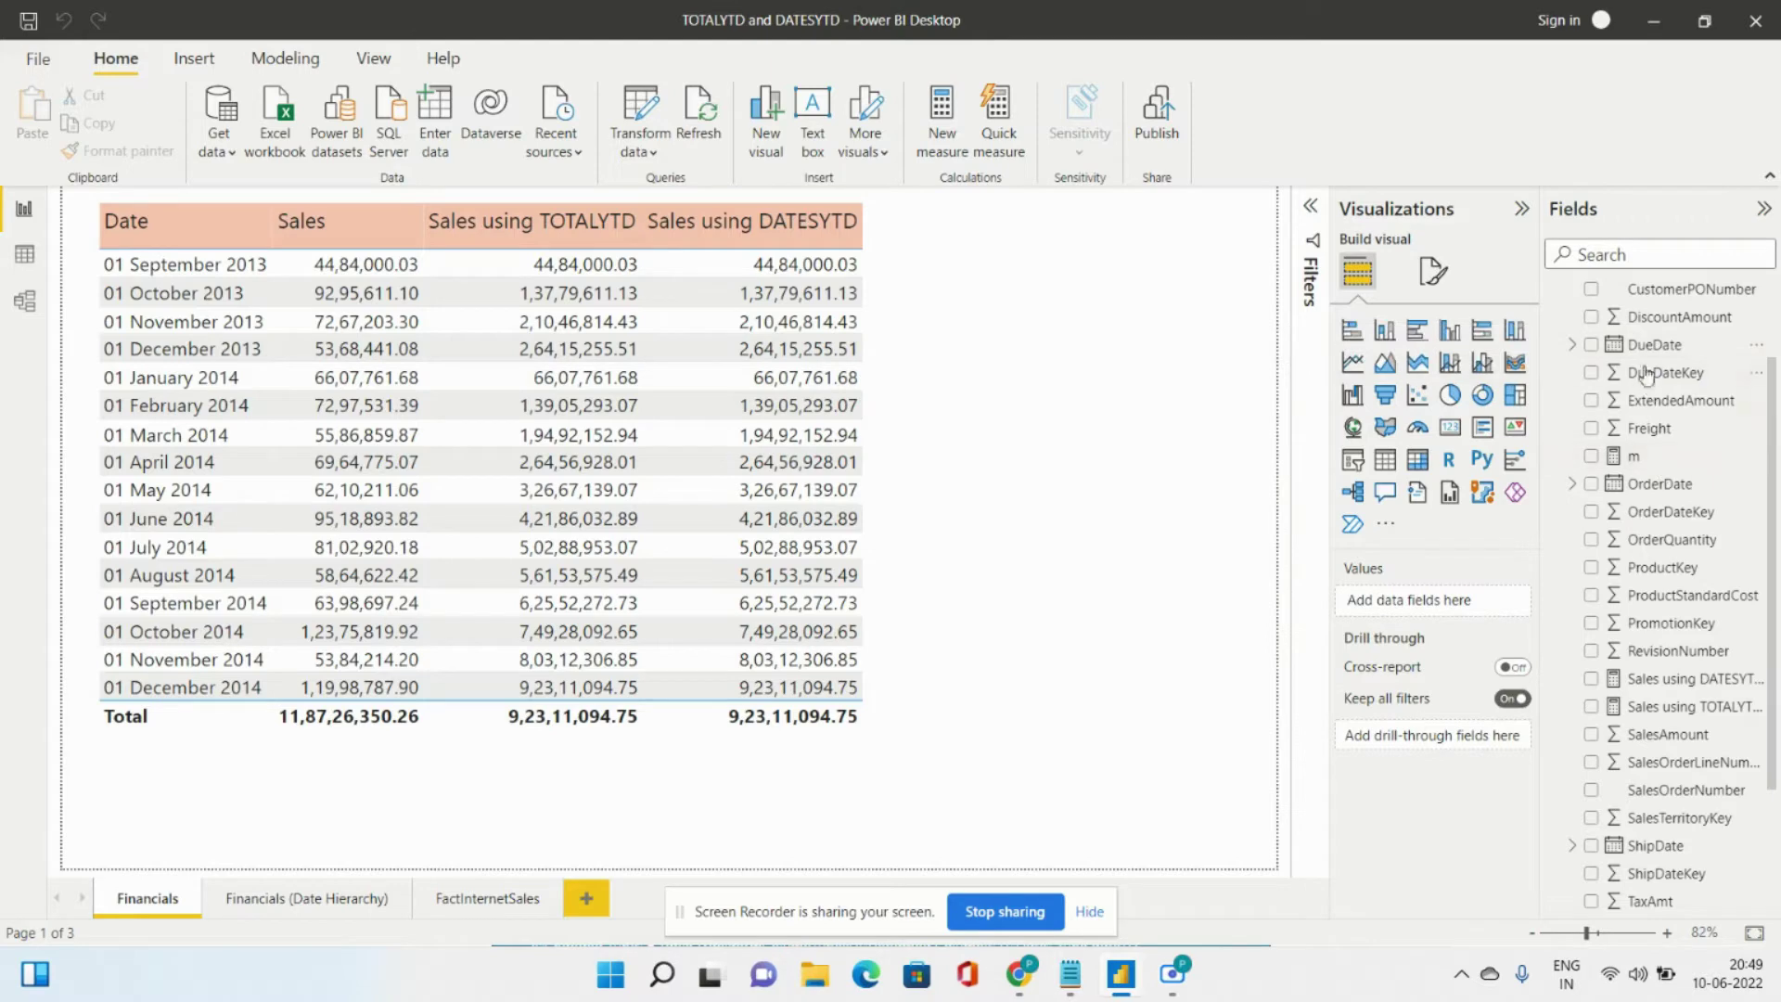
Turn off Auto date/time for the current file in the Data Load options.
left_click(37, 59)
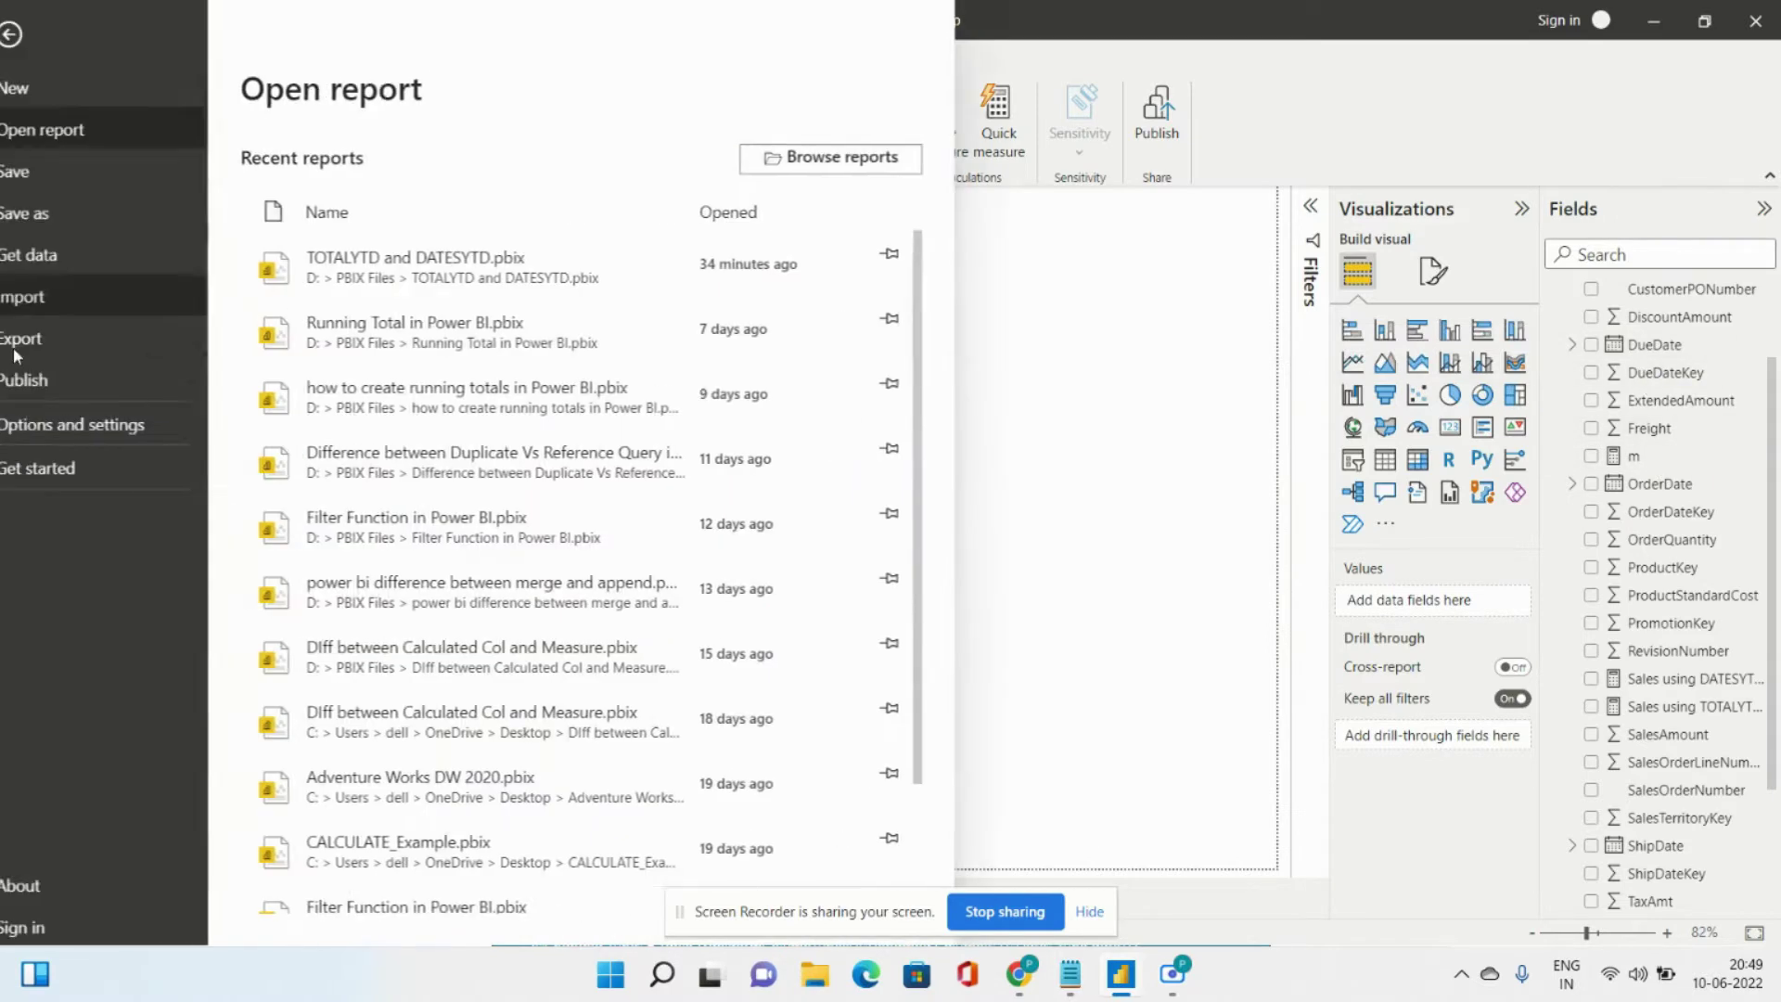
left_click(49, 443)
left_click(378, 191)
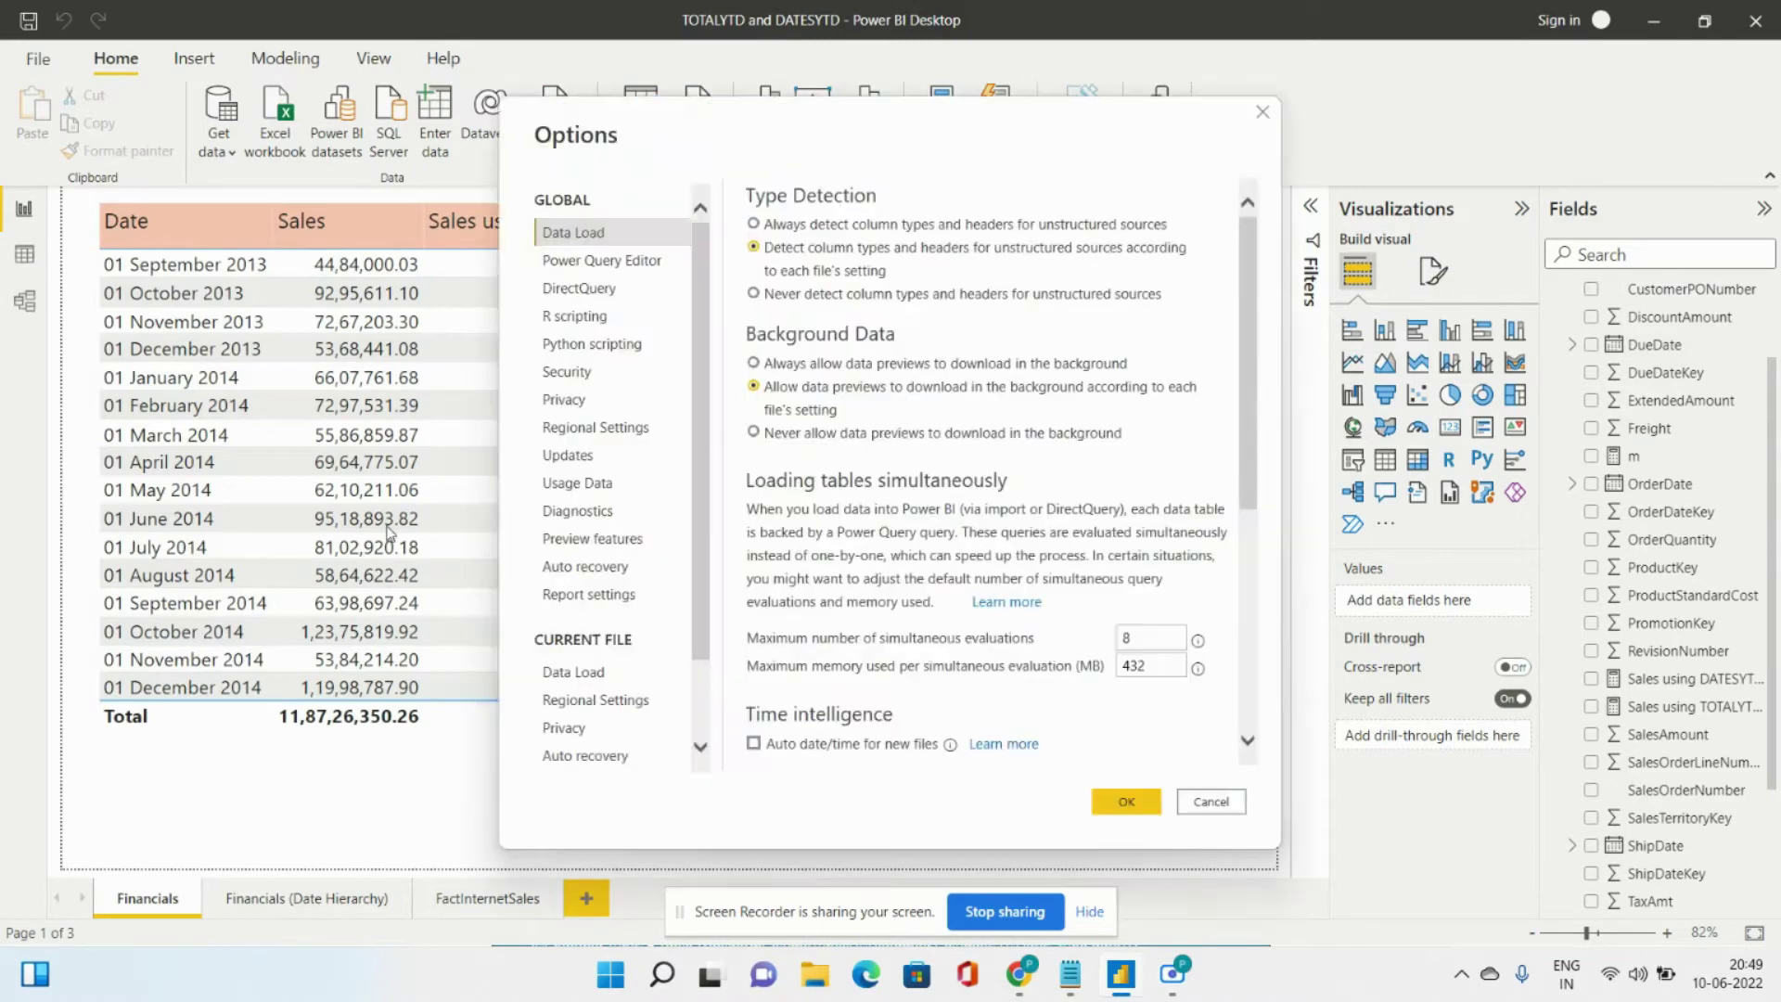
left_click(554, 671)
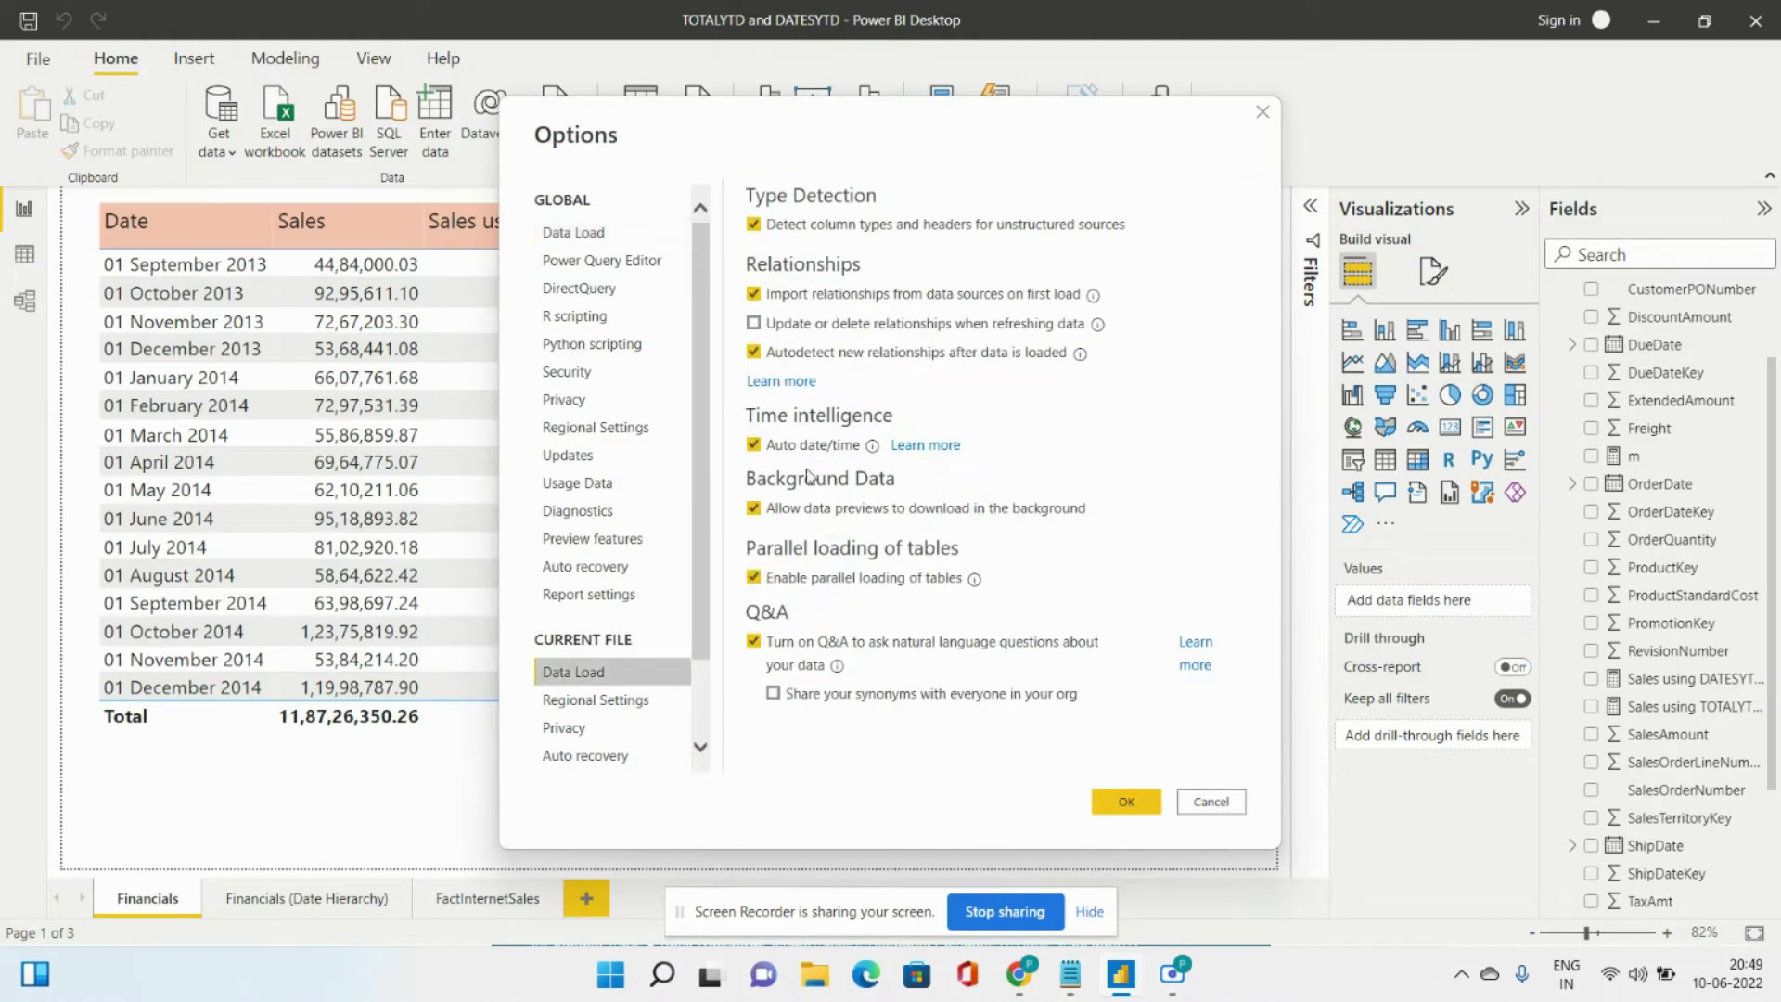
left_click(753, 445)
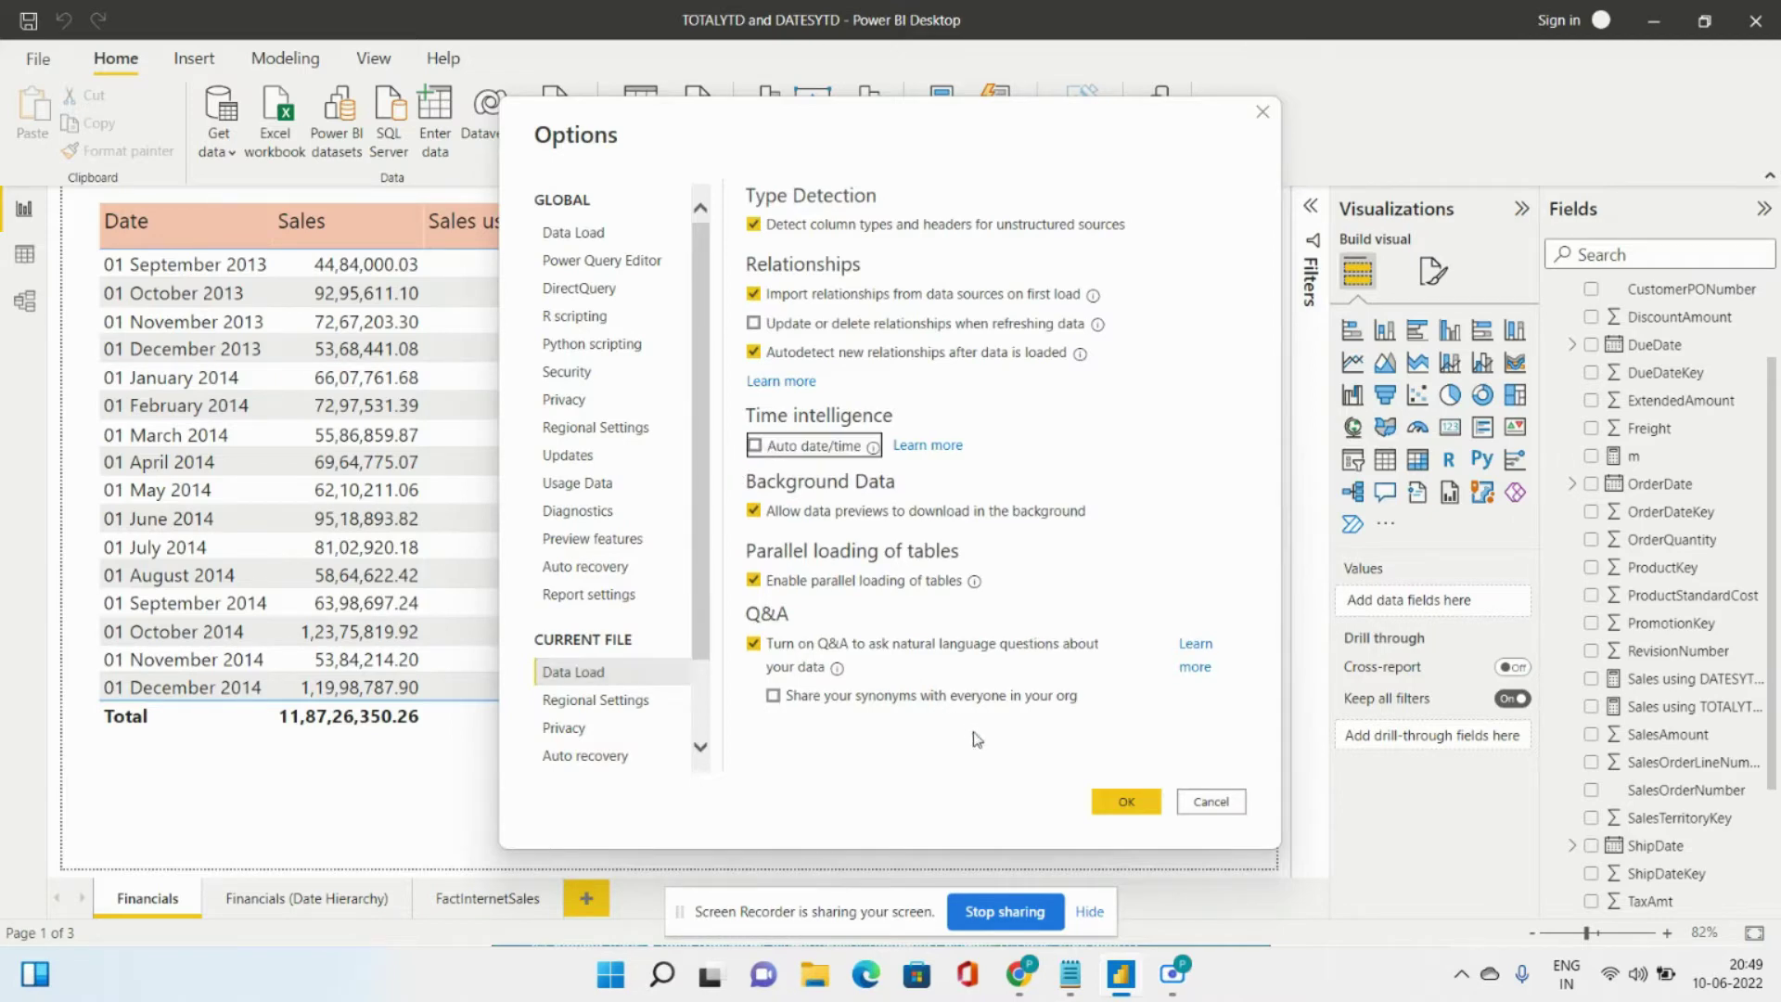
left_click(1099, 806)
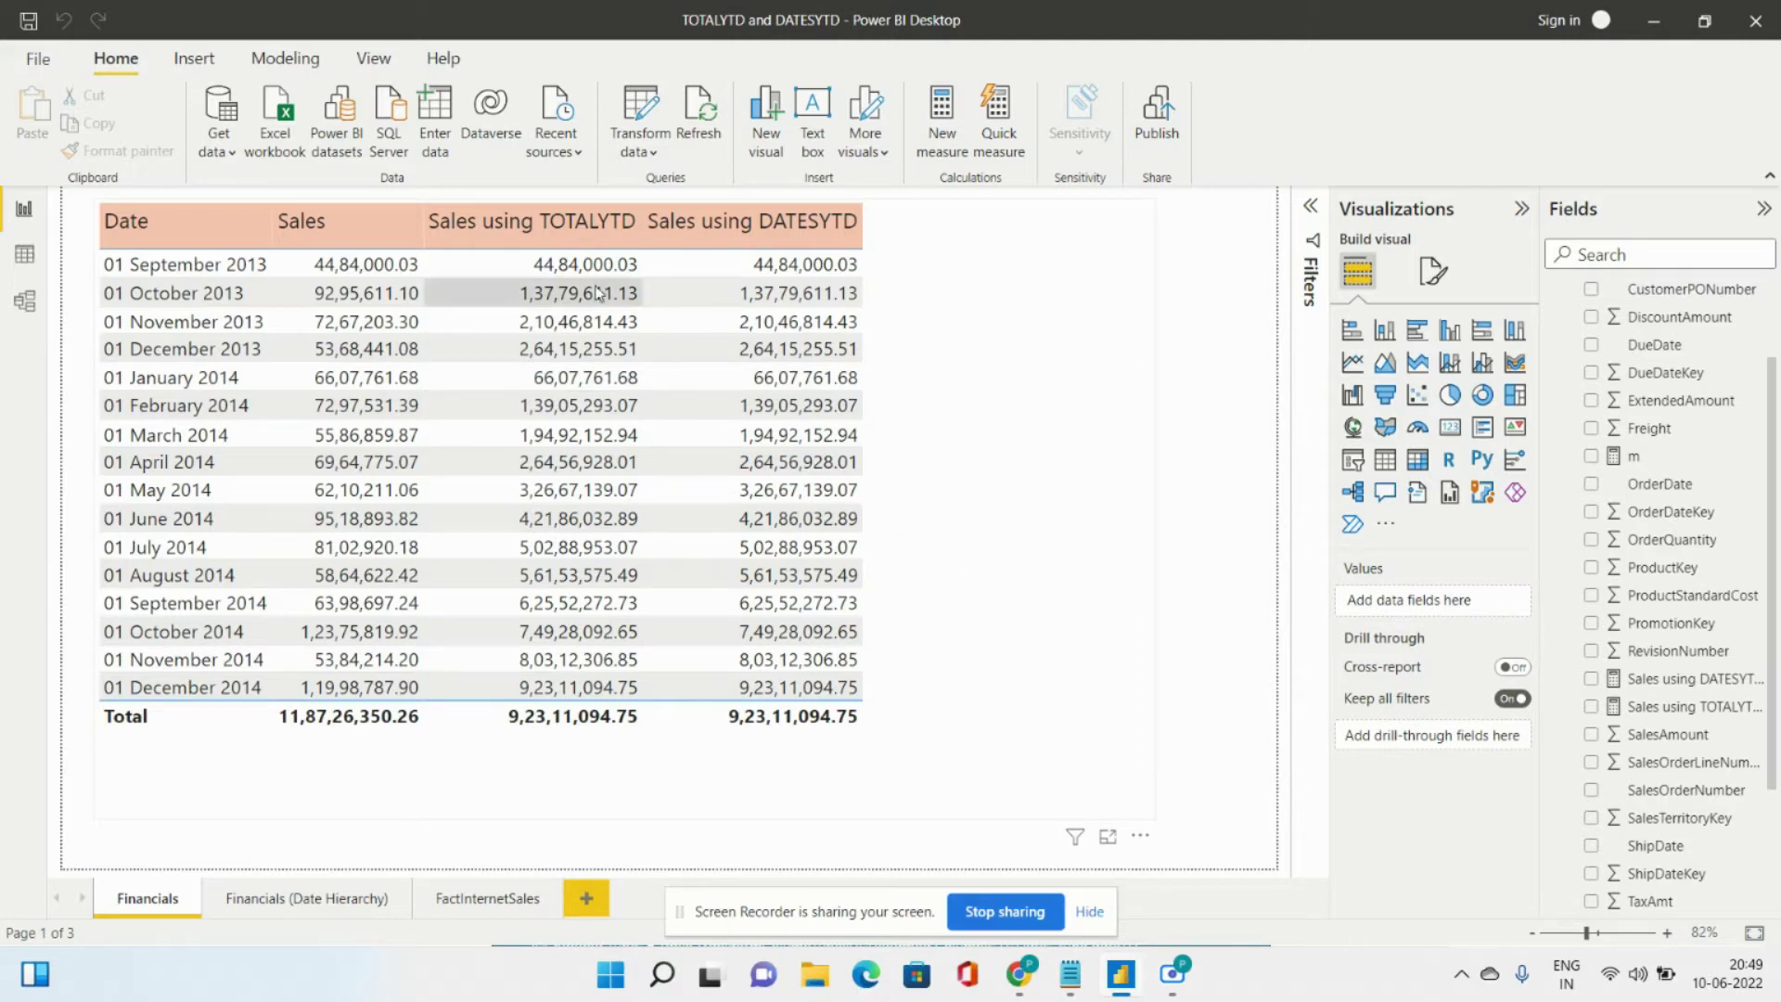
Turn Auto date/time back on for the current file in the Data Load options.
left_click(54, 70)
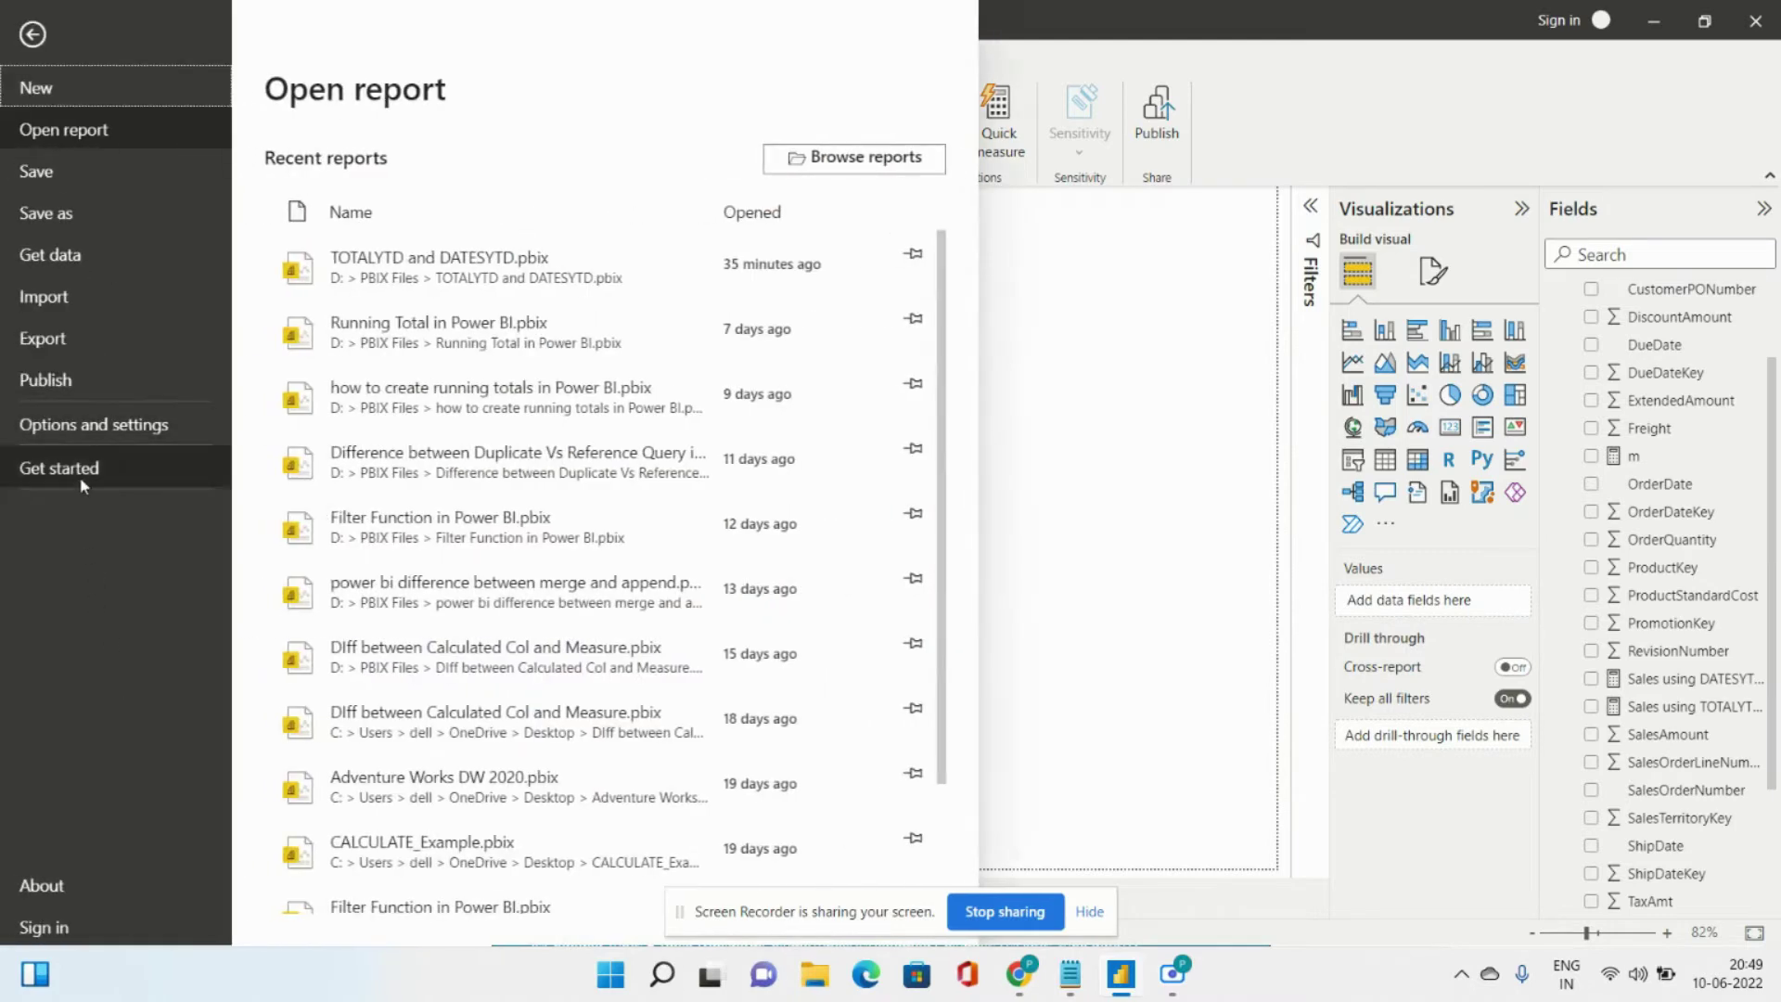
left_click(71, 433)
left_click(367, 176)
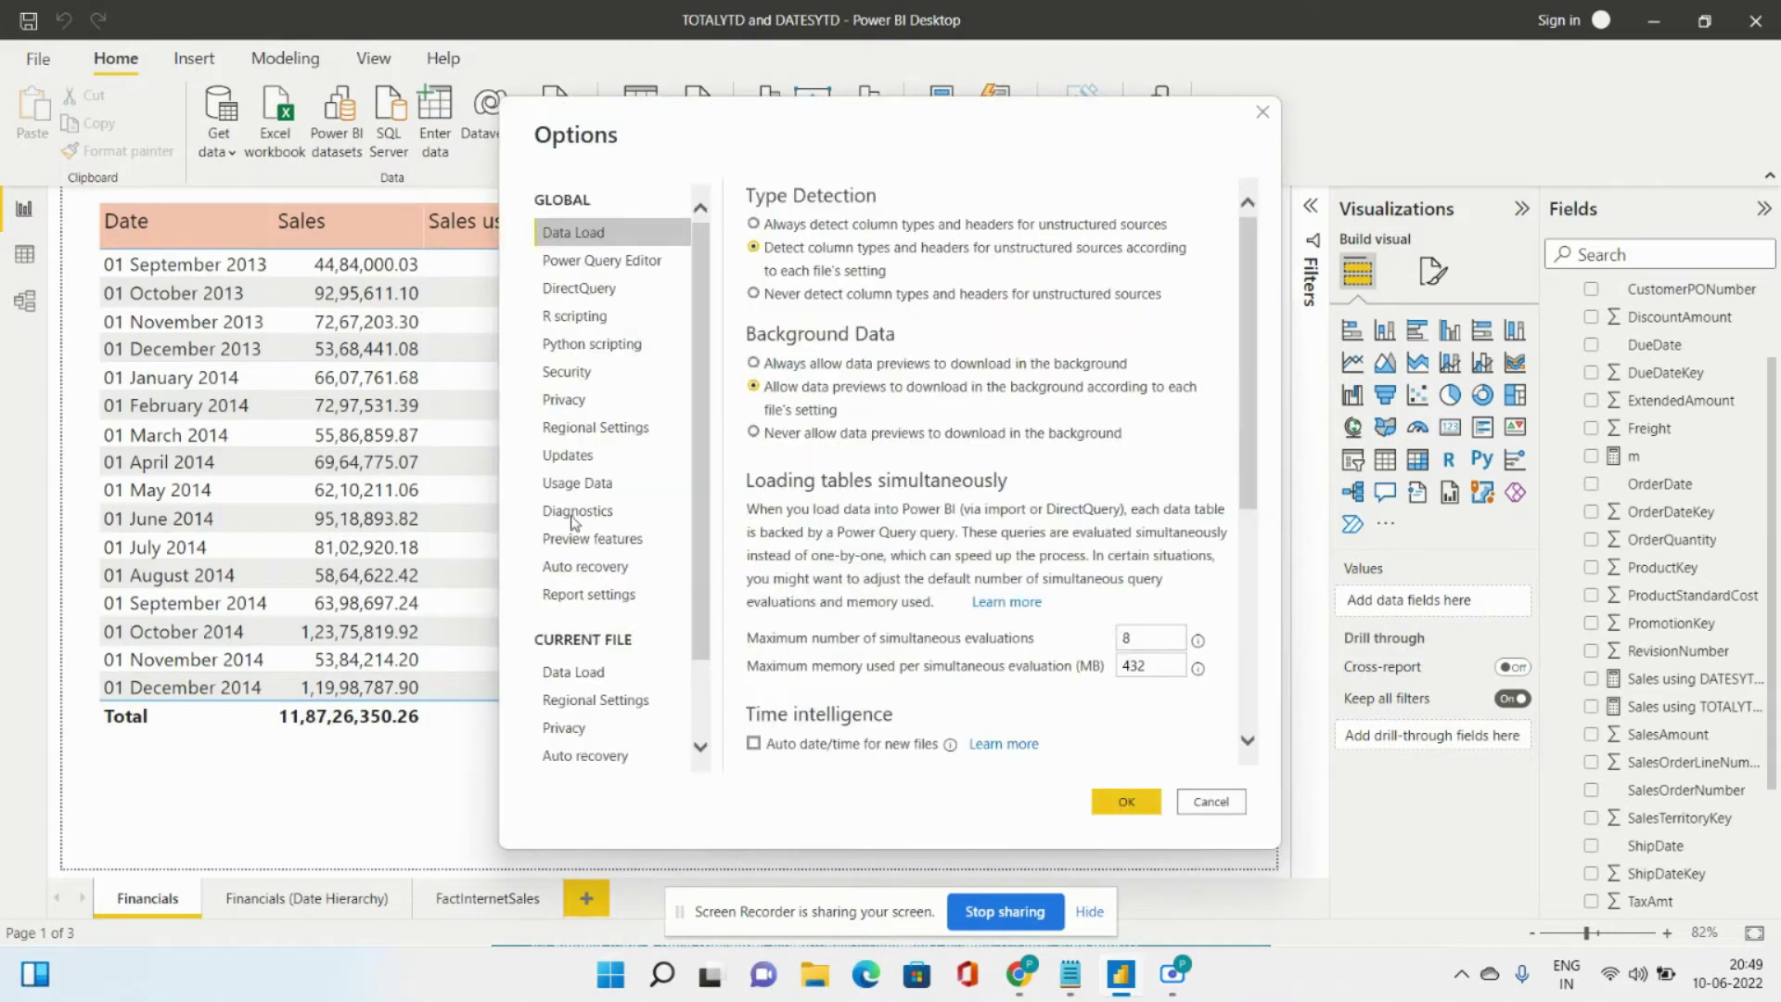
left_click(575, 671)
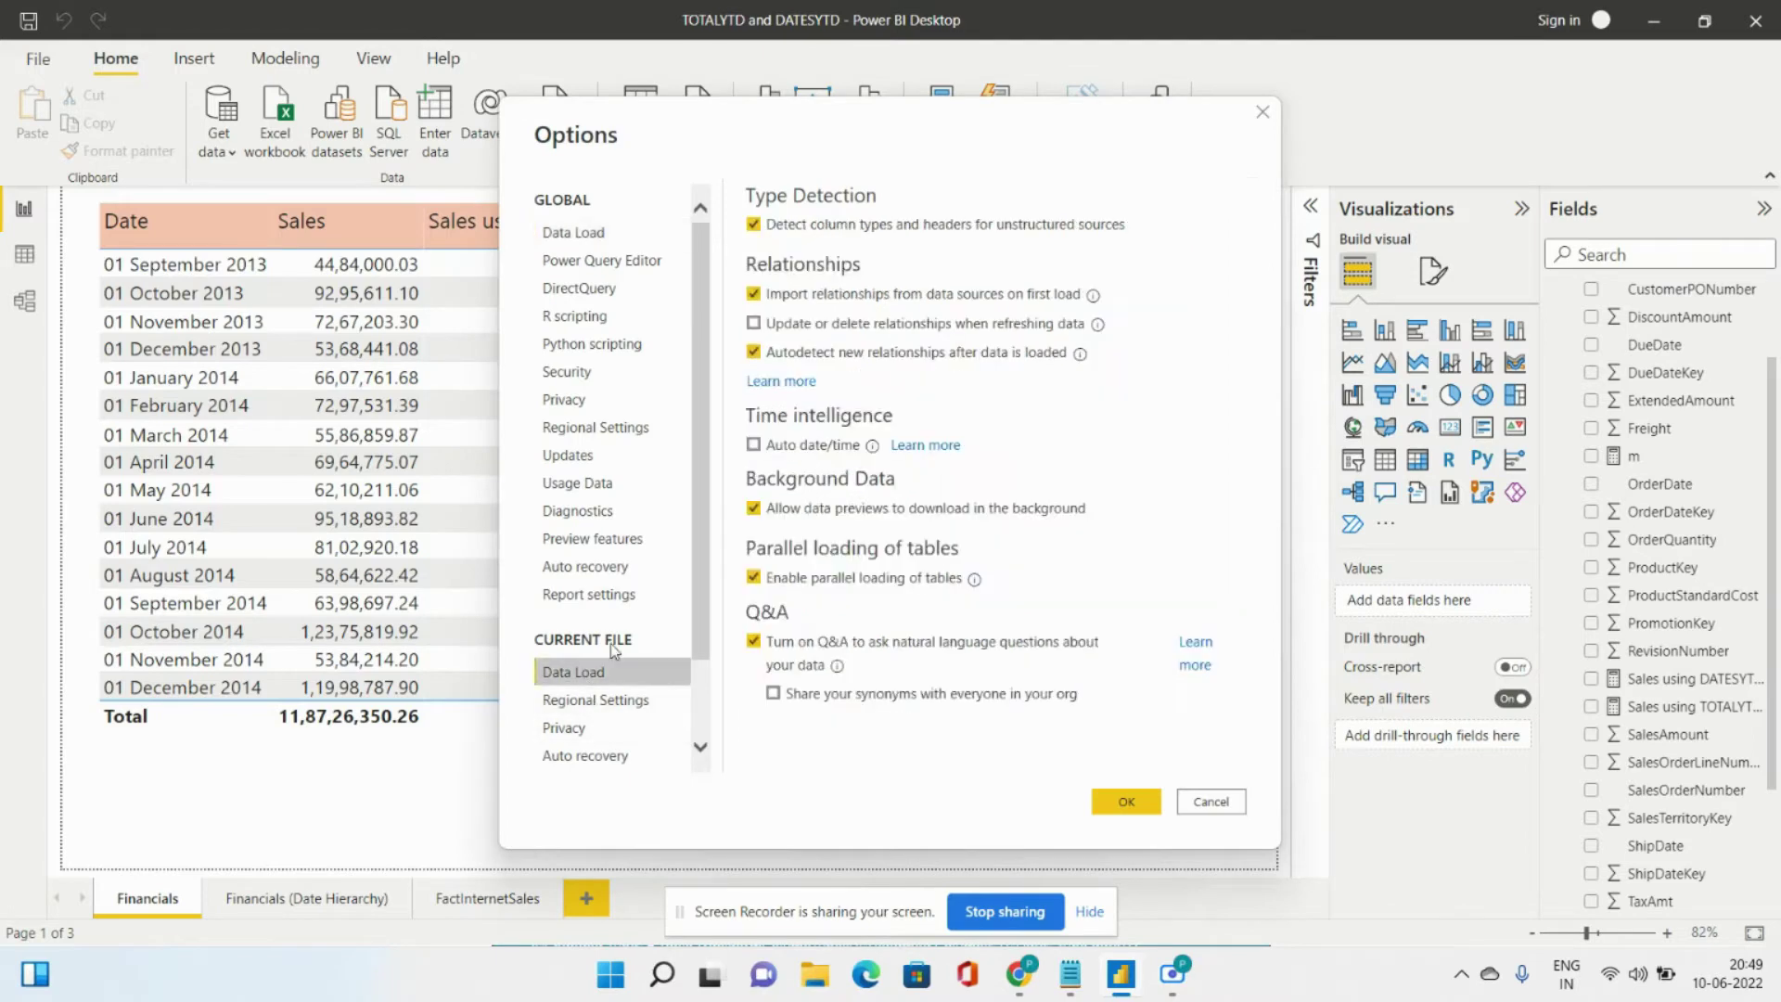
left_click(754, 444)
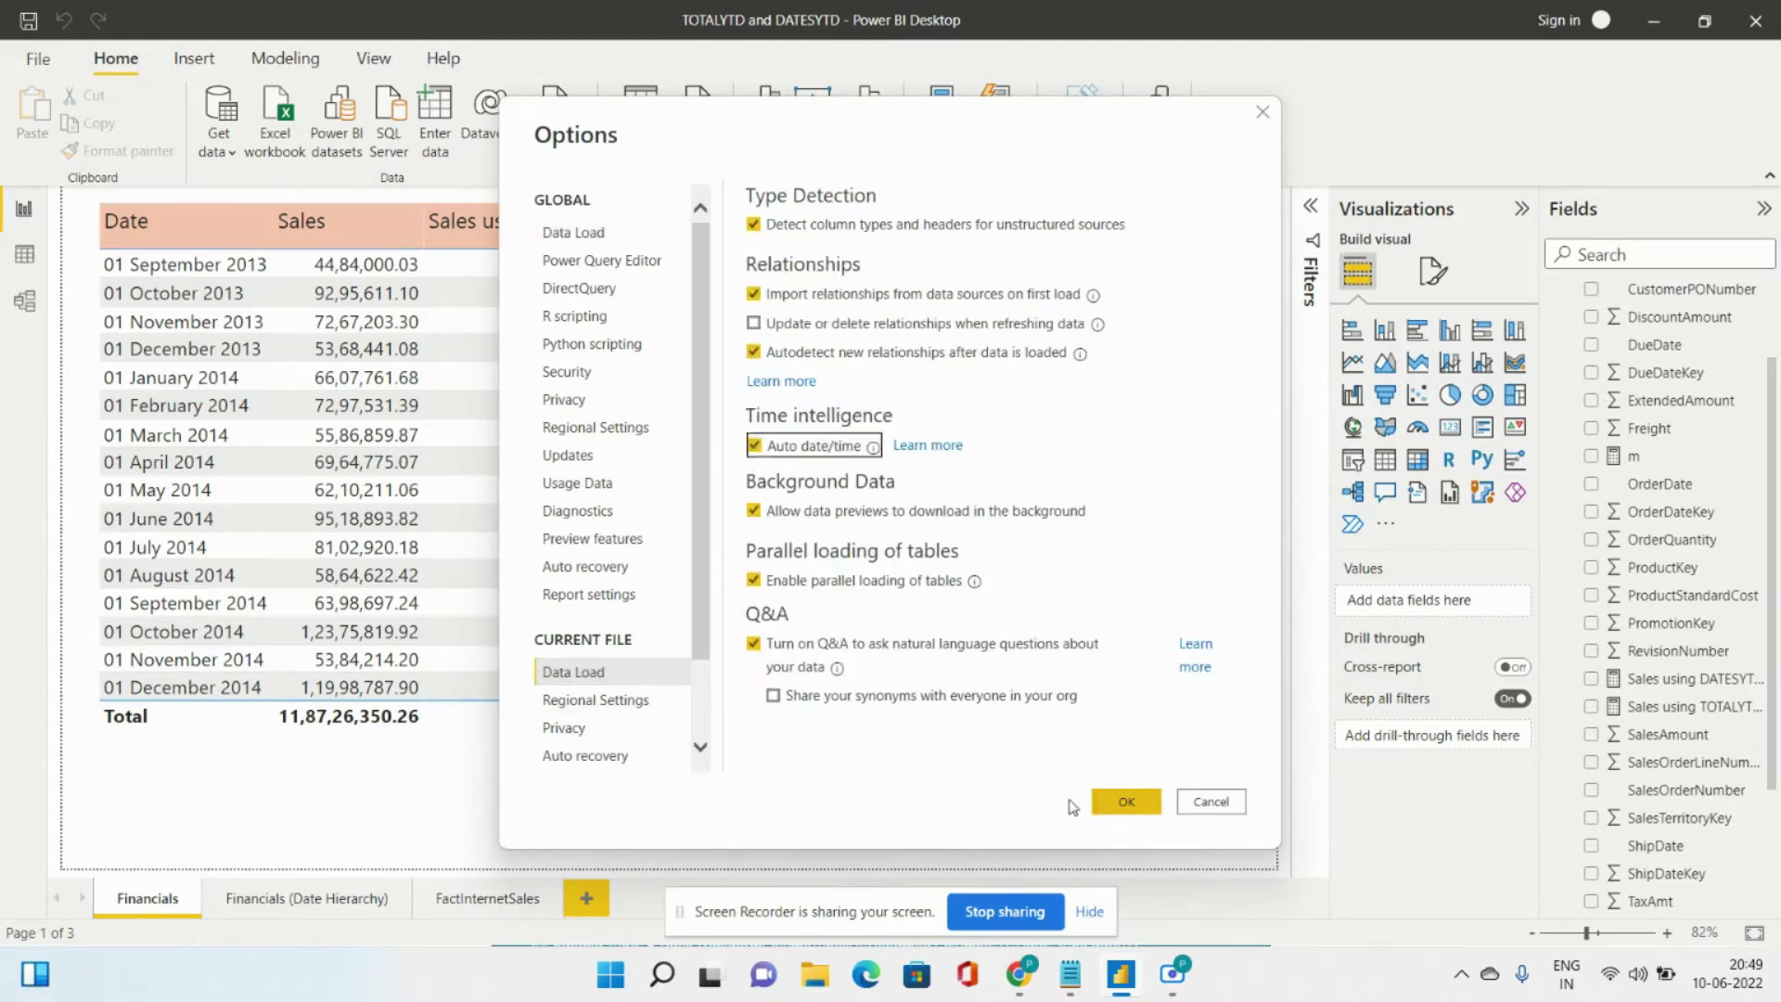
left_click(1119, 801)
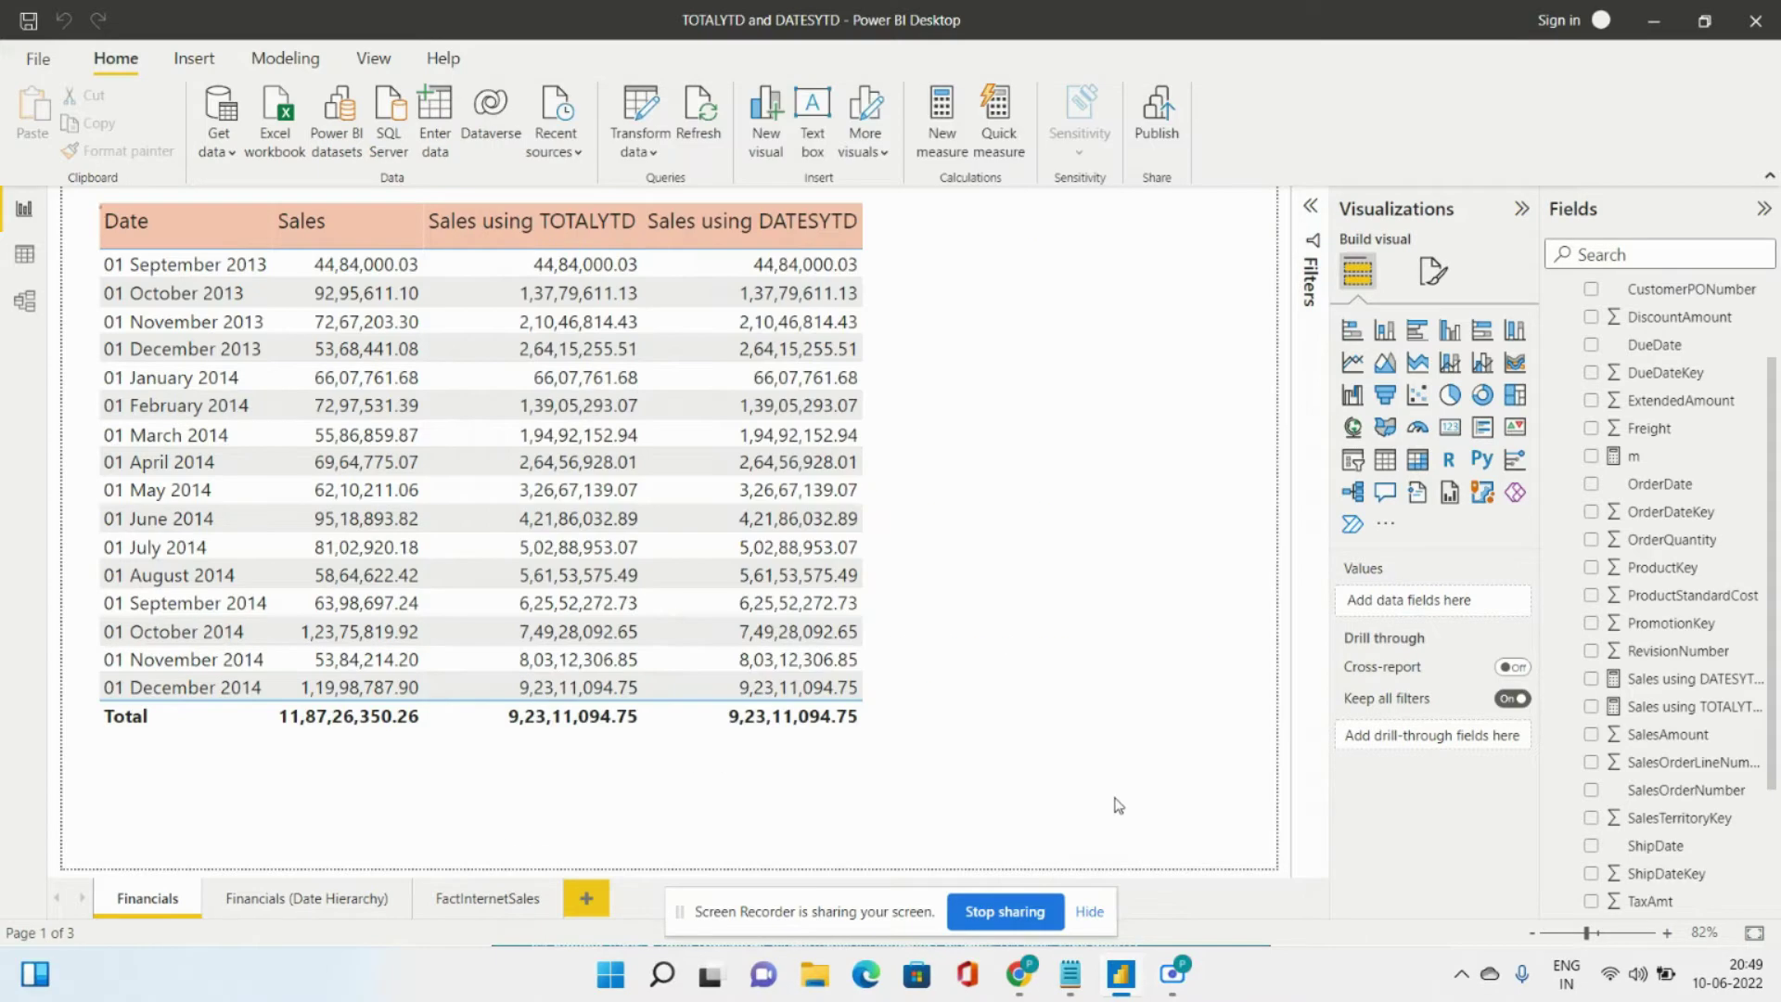
Check the levels of DueDate's Date Hierarchy and collapse the FactInternetSales table in the field list.
left_click(1572, 344)
left_click(1590, 372)
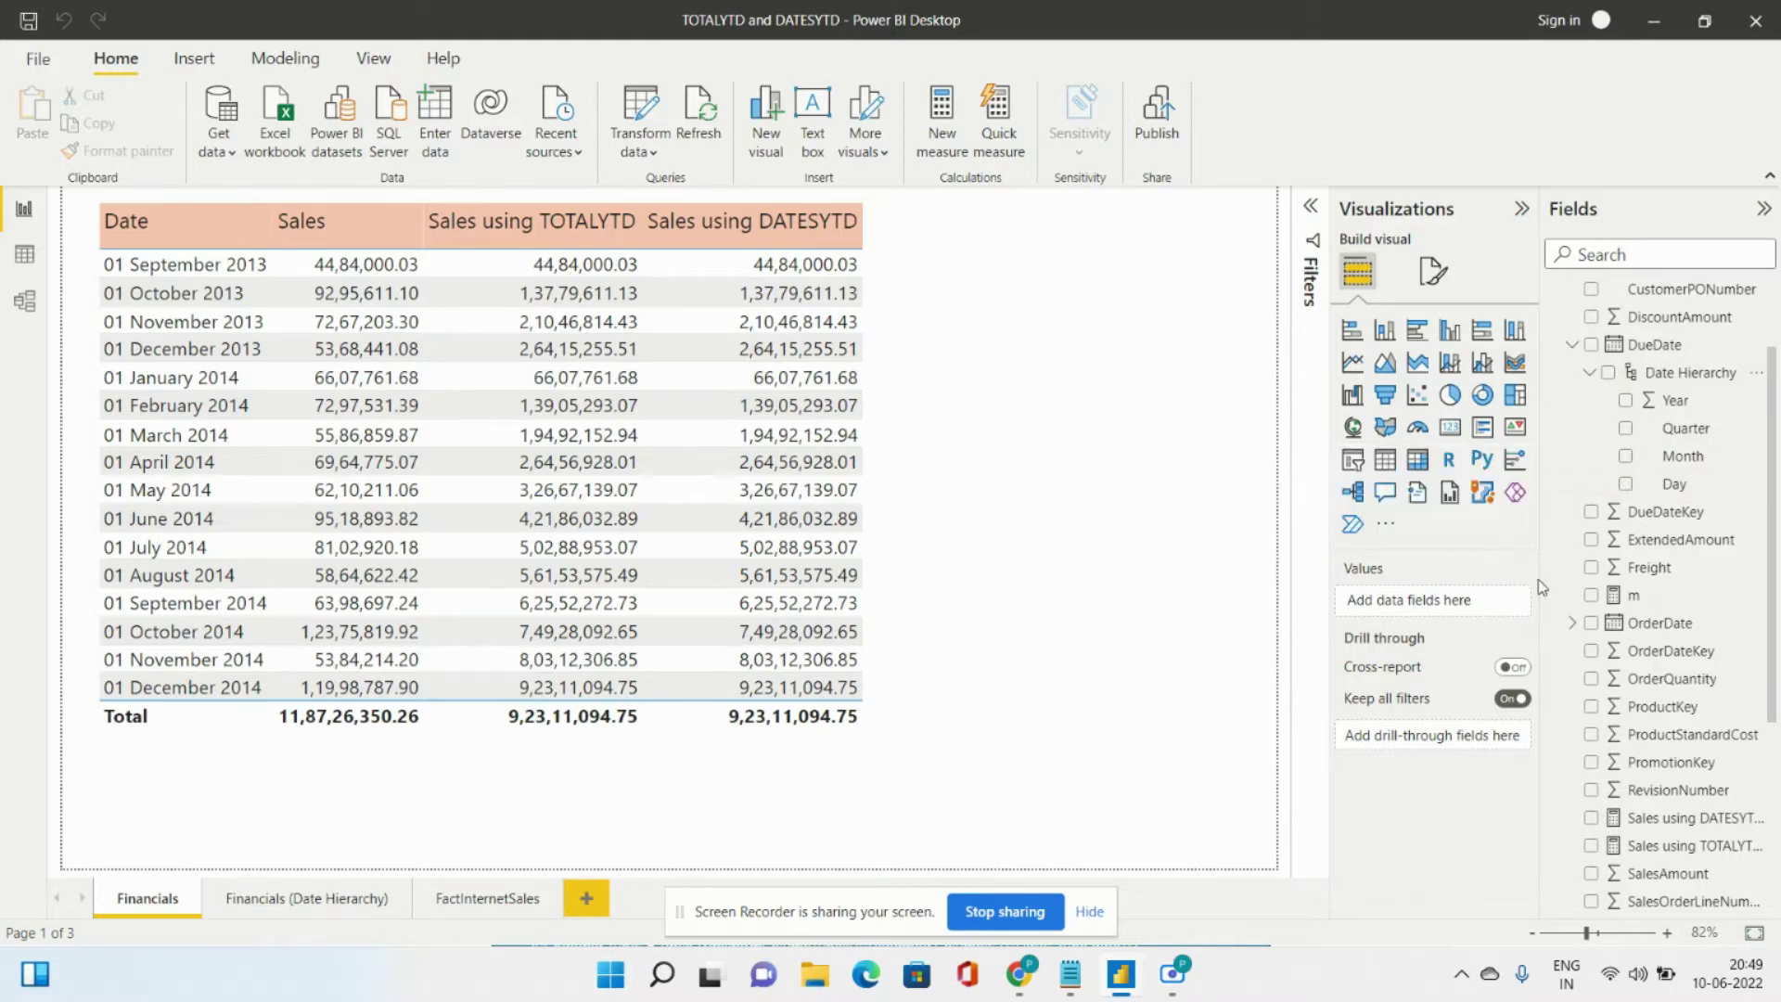
scroll(1651, 445, "up", 10)
left_click(1556, 294)
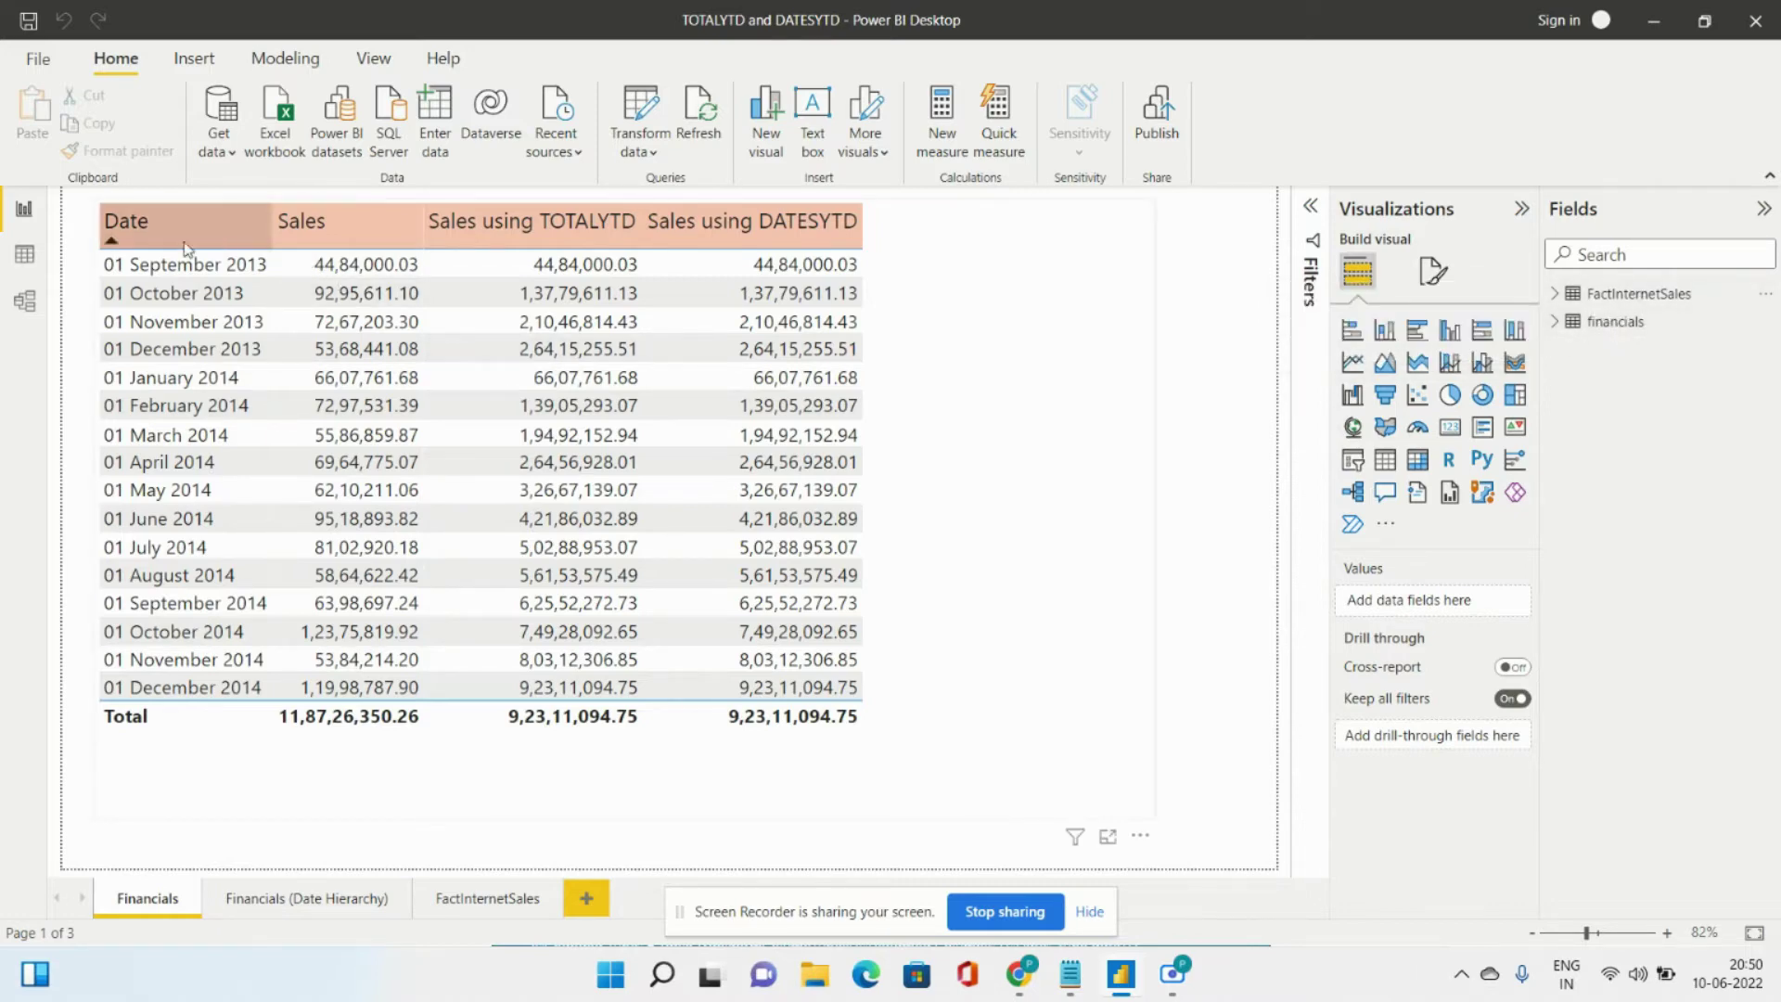
Examine the Date column of financials and the OrderDate values of FactInternetSales in the data view, and return to the report.
left_click(24, 254)
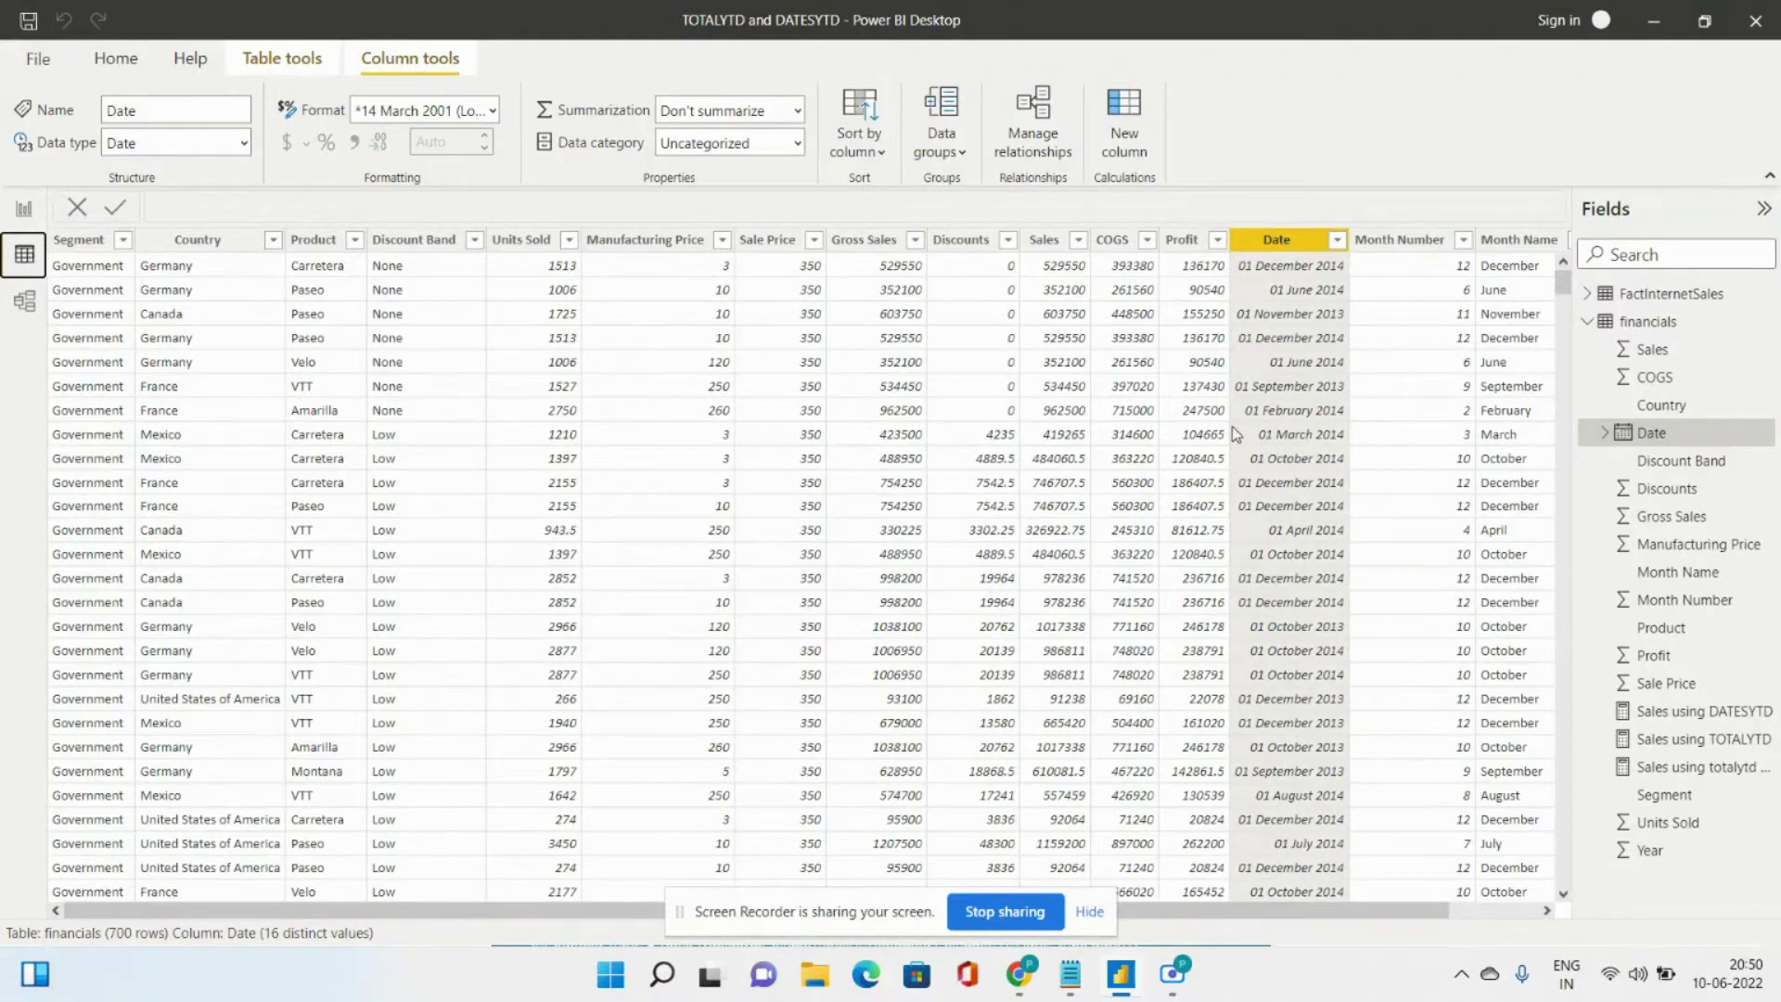
left_click(1588, 295)
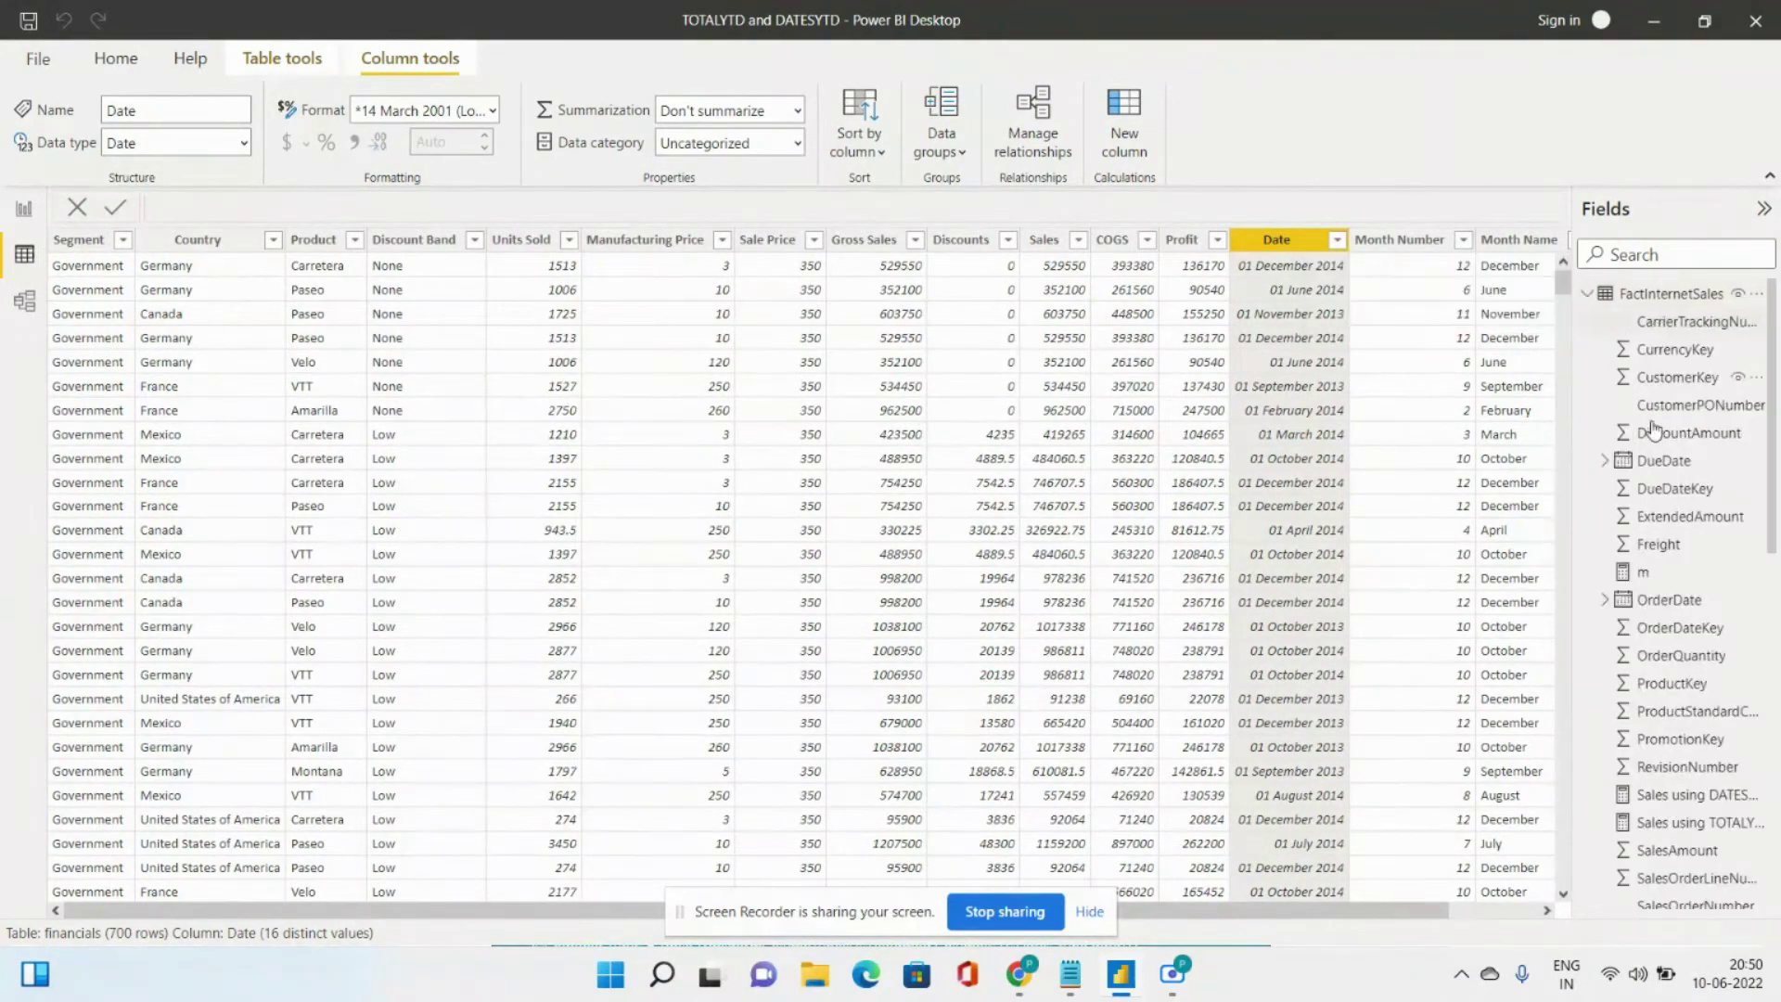
left_click(1657, 609)
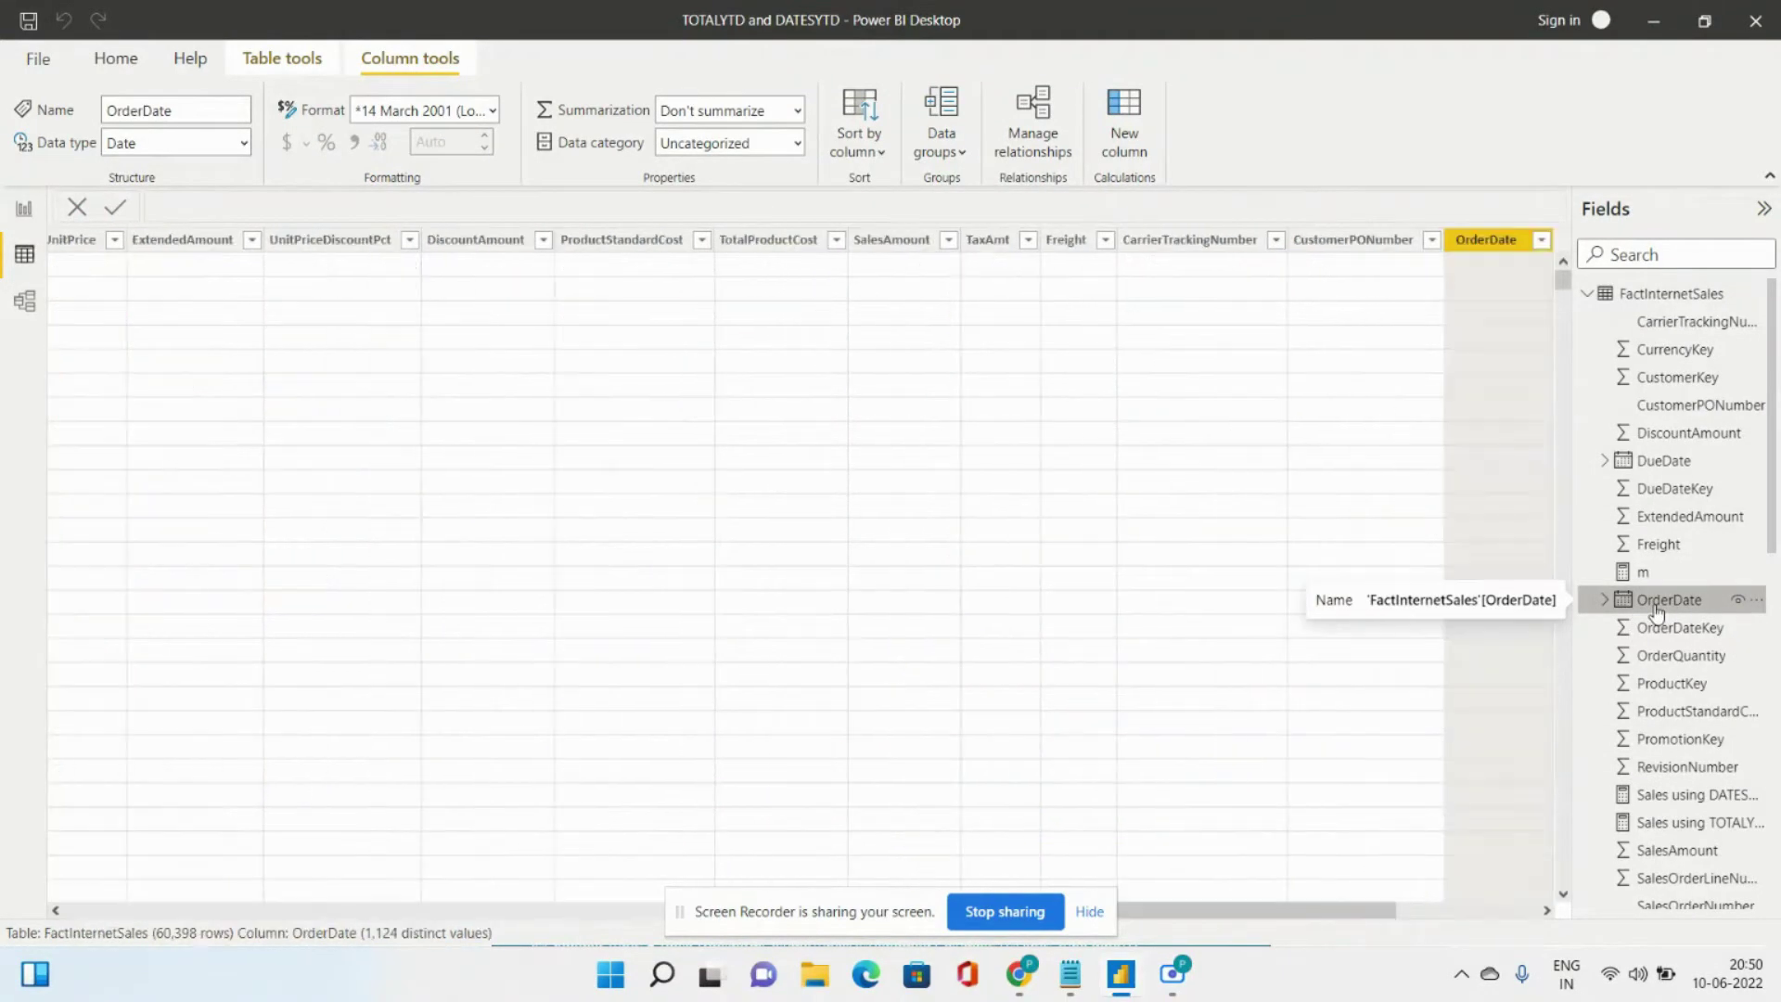
left_click(1542, 240)
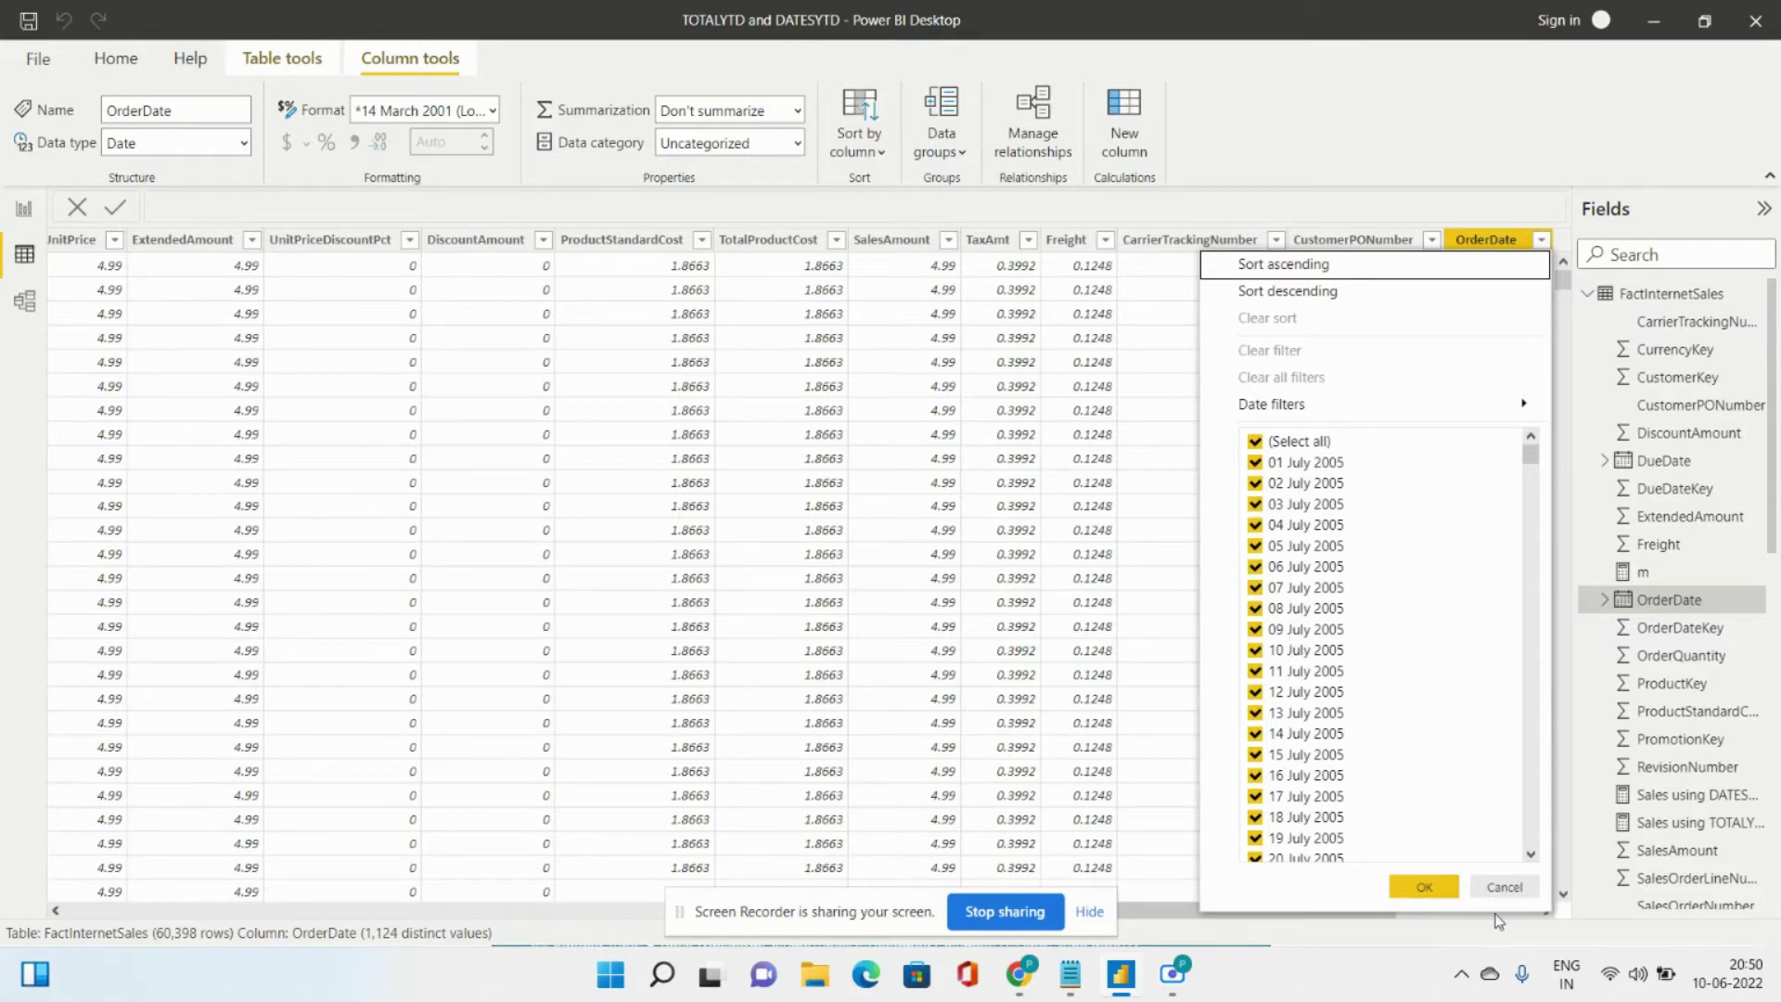
left_click(257, 266)
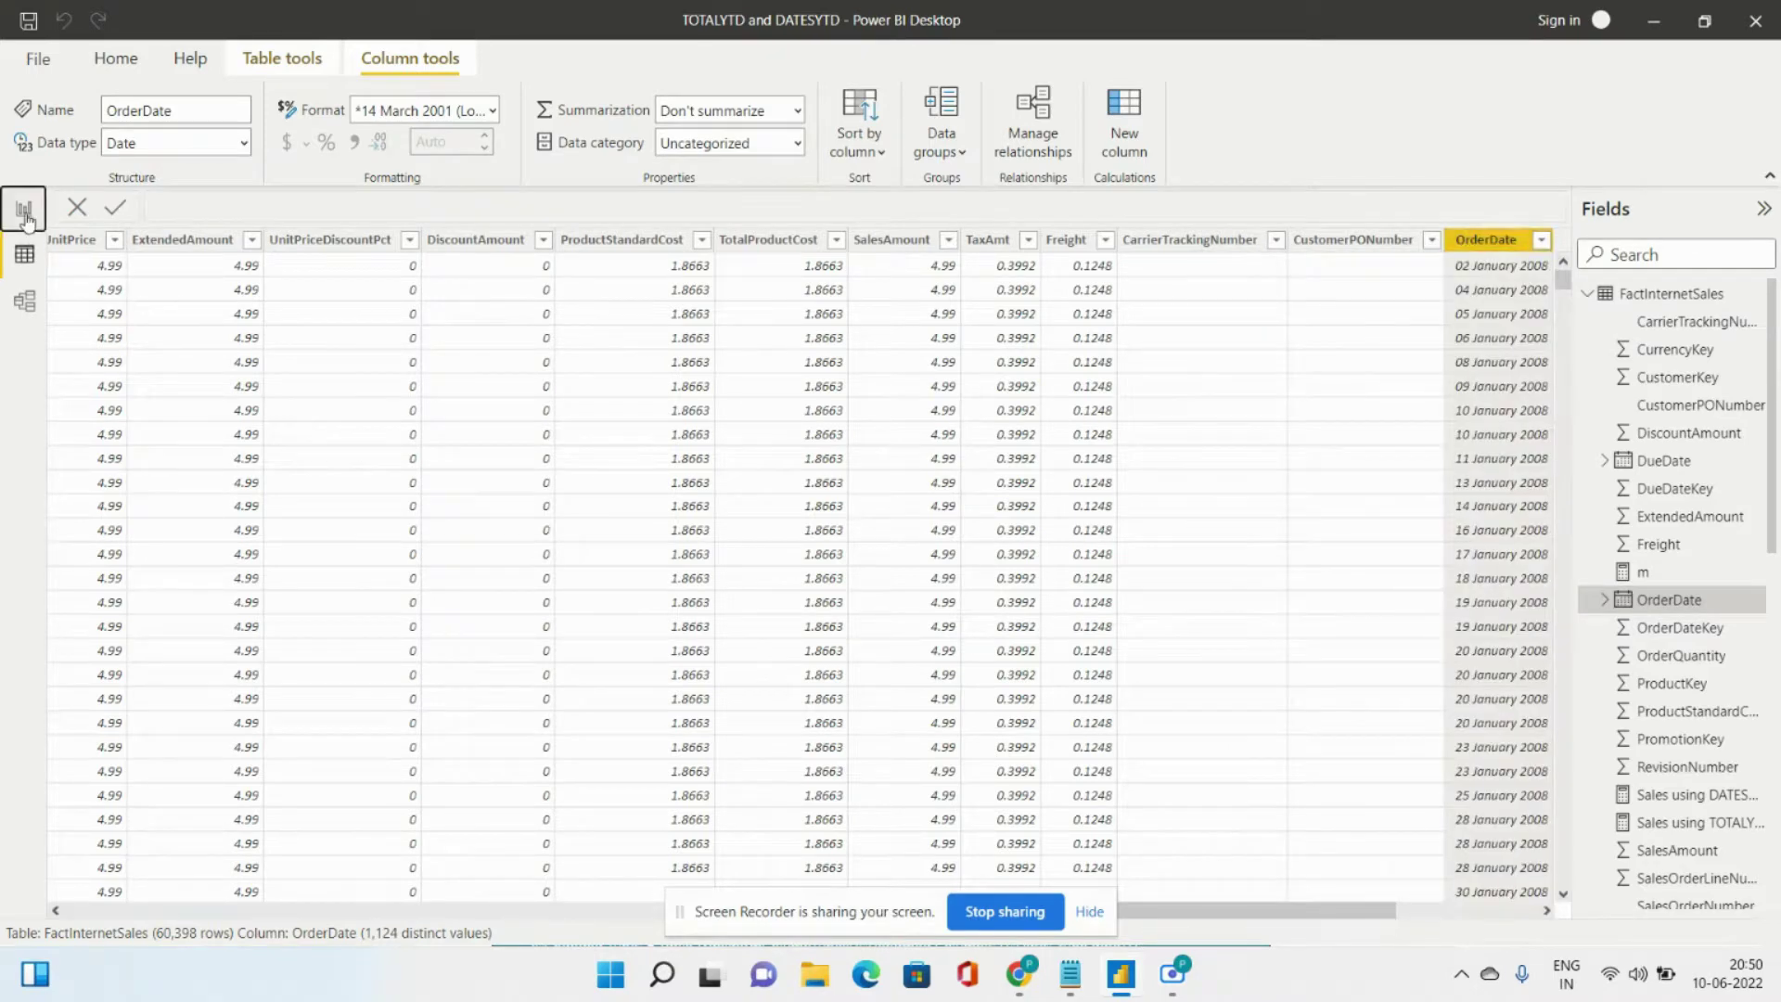
left_click(23, 208)
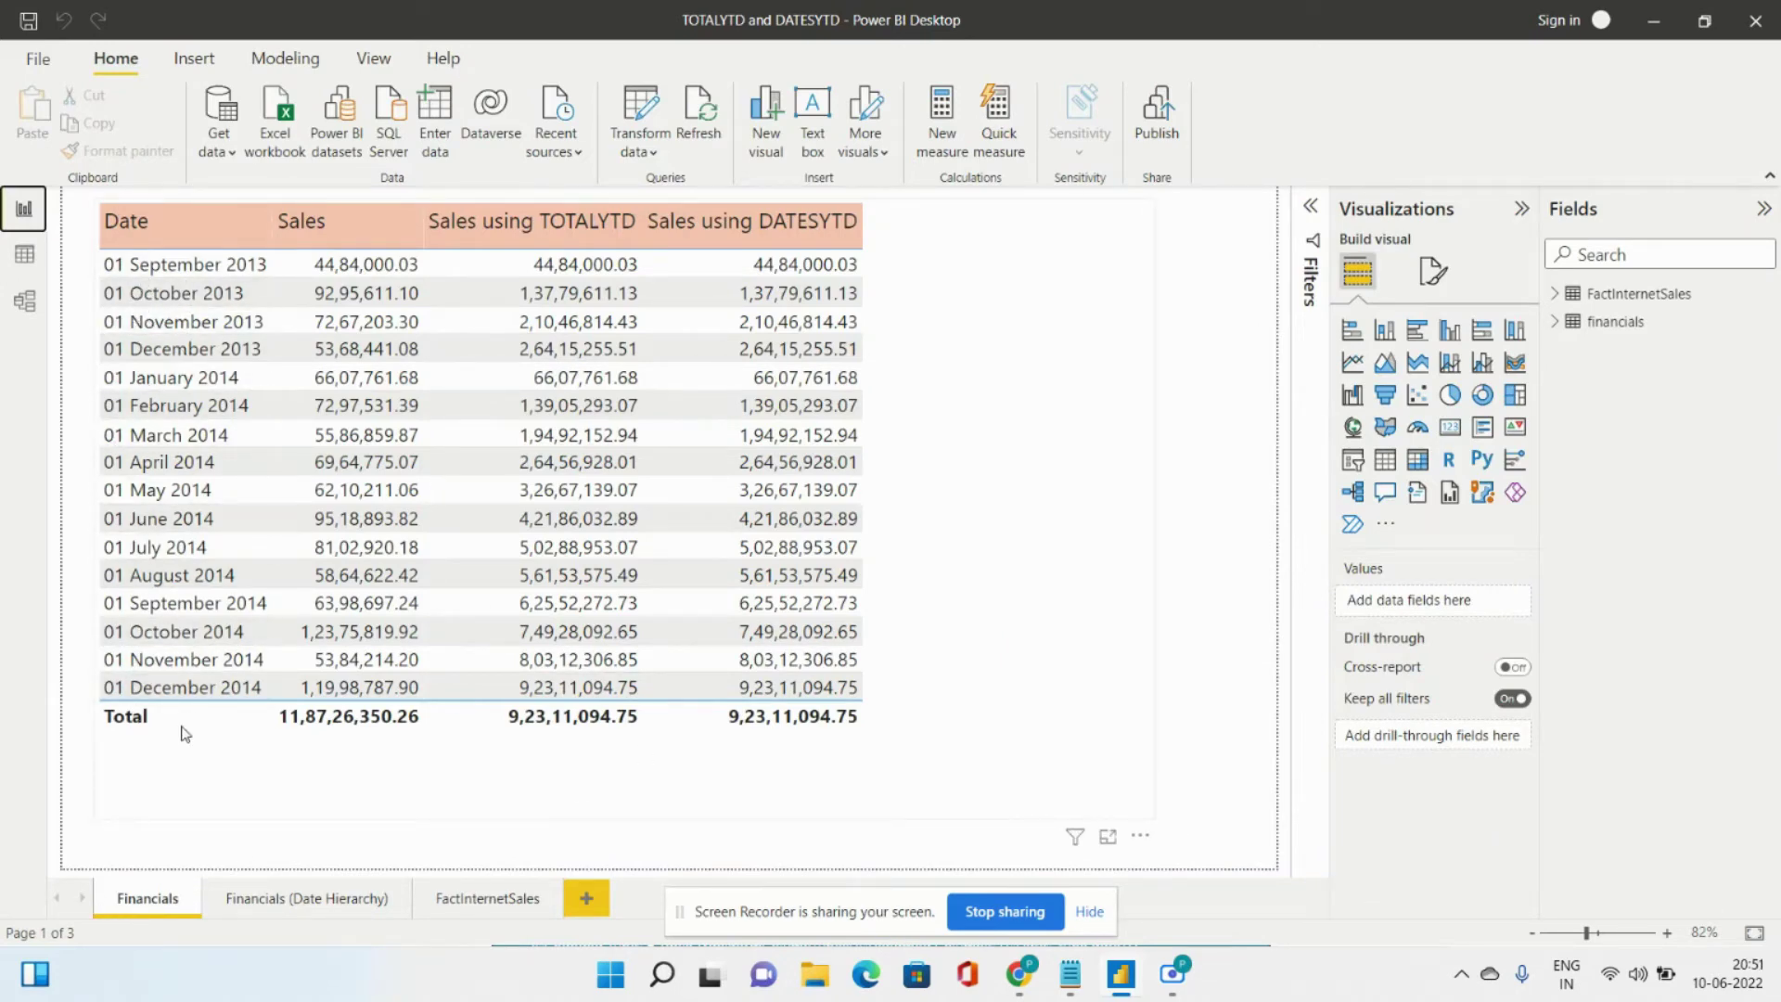
Mark up the Financials table to trace the running total's accumulation from September to December 2013 and its restart in January 2014, and clear the markings.
left_click(910, 546)
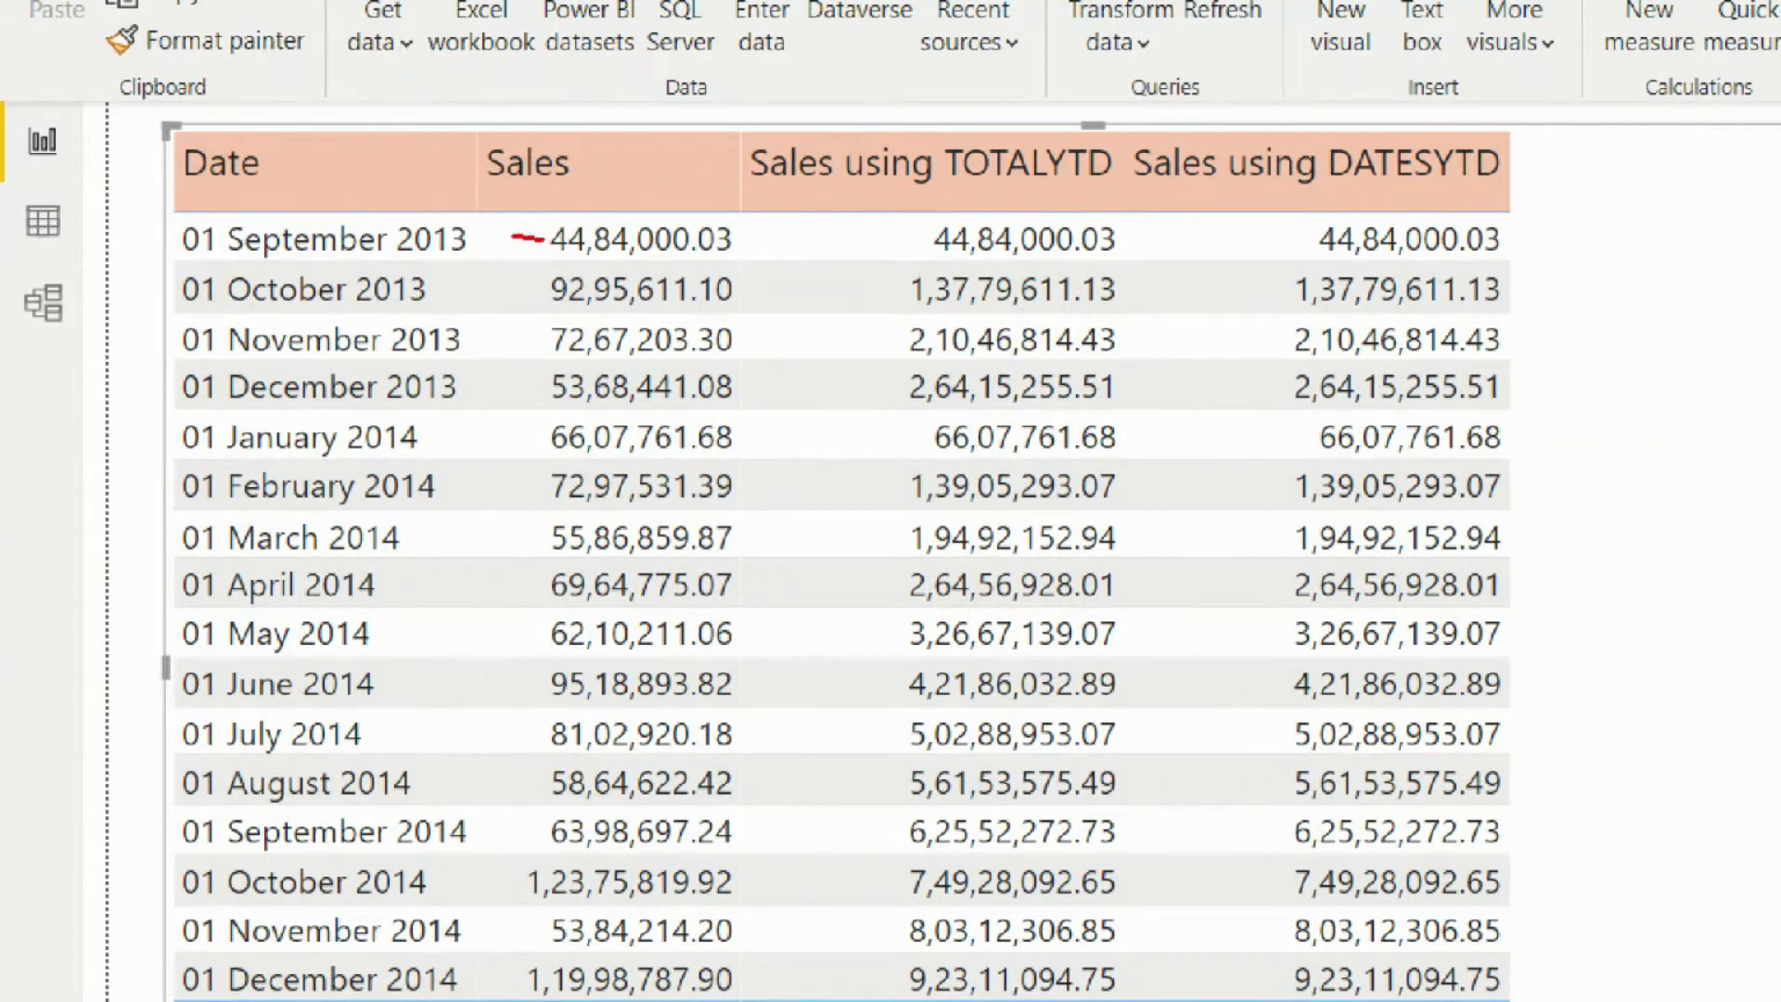
left_click_drag(504, 279, 561, 292)
mouse_move(912, 268)
left_mouse_down()
mouse_move(1041, 265)
mouse_move(1102, 286)
mouse_move(1018, 325)
mouse_move(912, 327)
mouse_move(913, 266)
left_mouse_up()
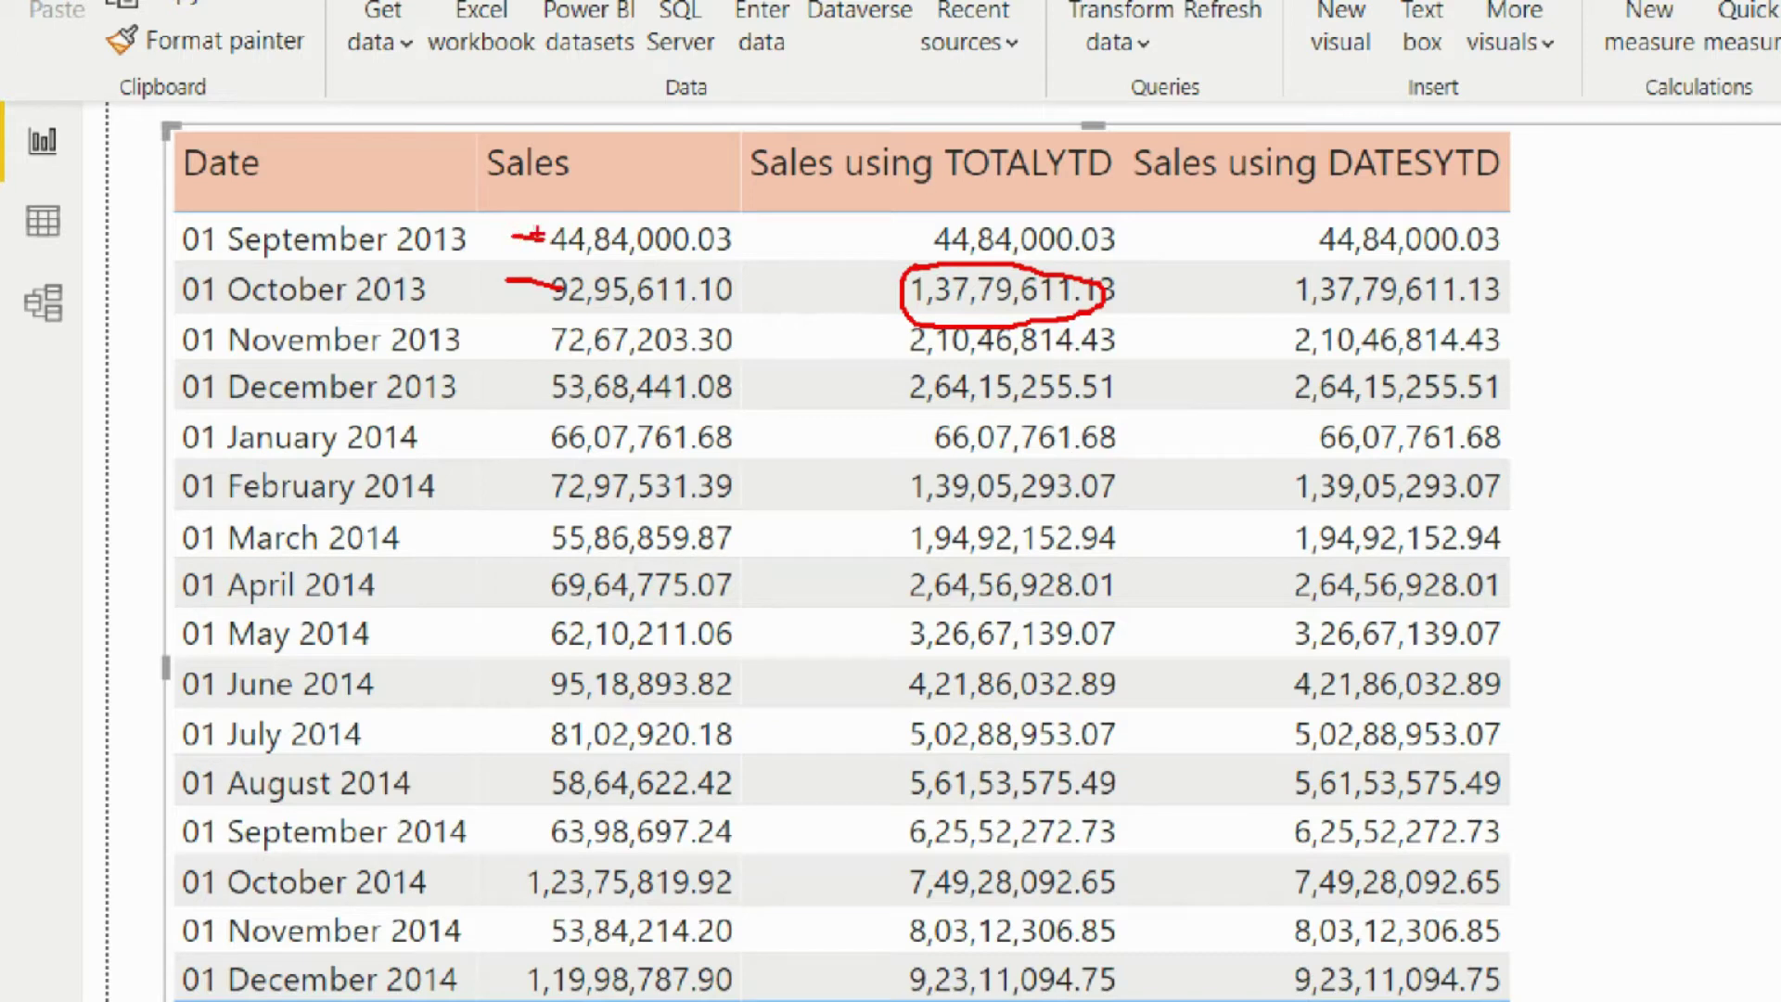
left_click_drag(508, 333, 547, 340)
mouse_move(196, 408)
left_mouse_down()
mouse_move(686, 429)
mouse_move(1484, 419)
left_mouse_up()
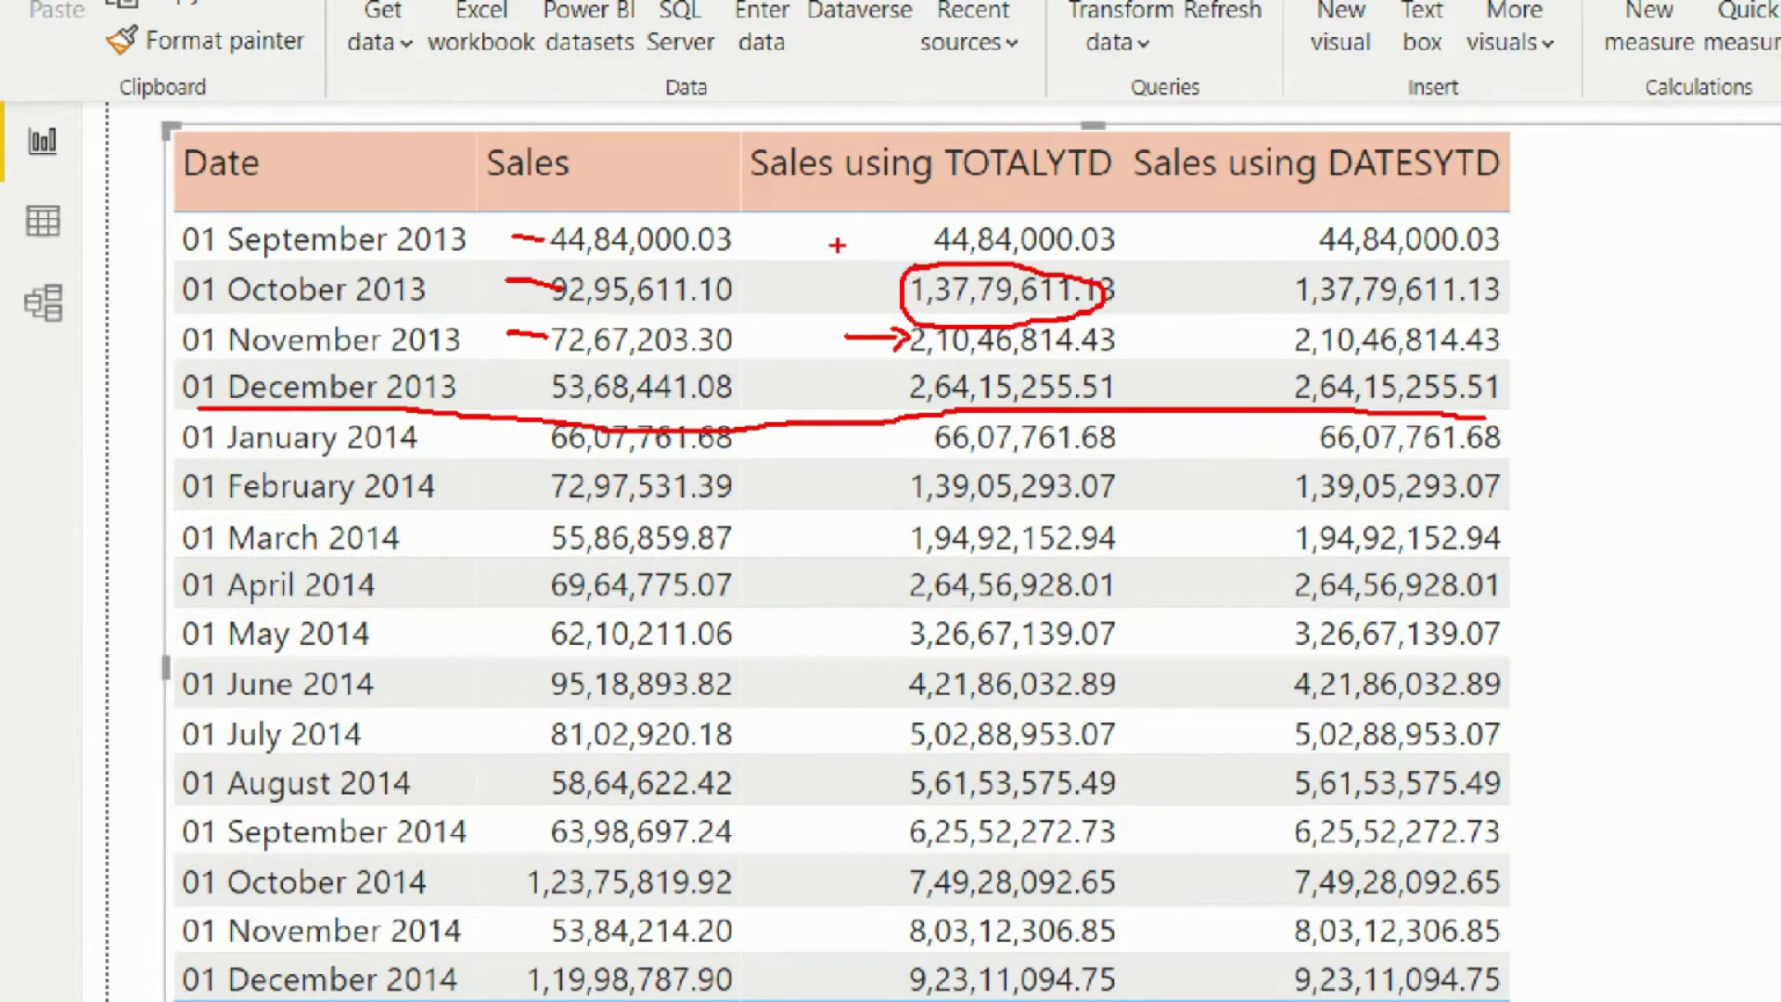
mouse_move(808, 228)
left_mouse_down()
mouse_move(809, 353)
mouse_move(785, 378)
left_mouse_up()
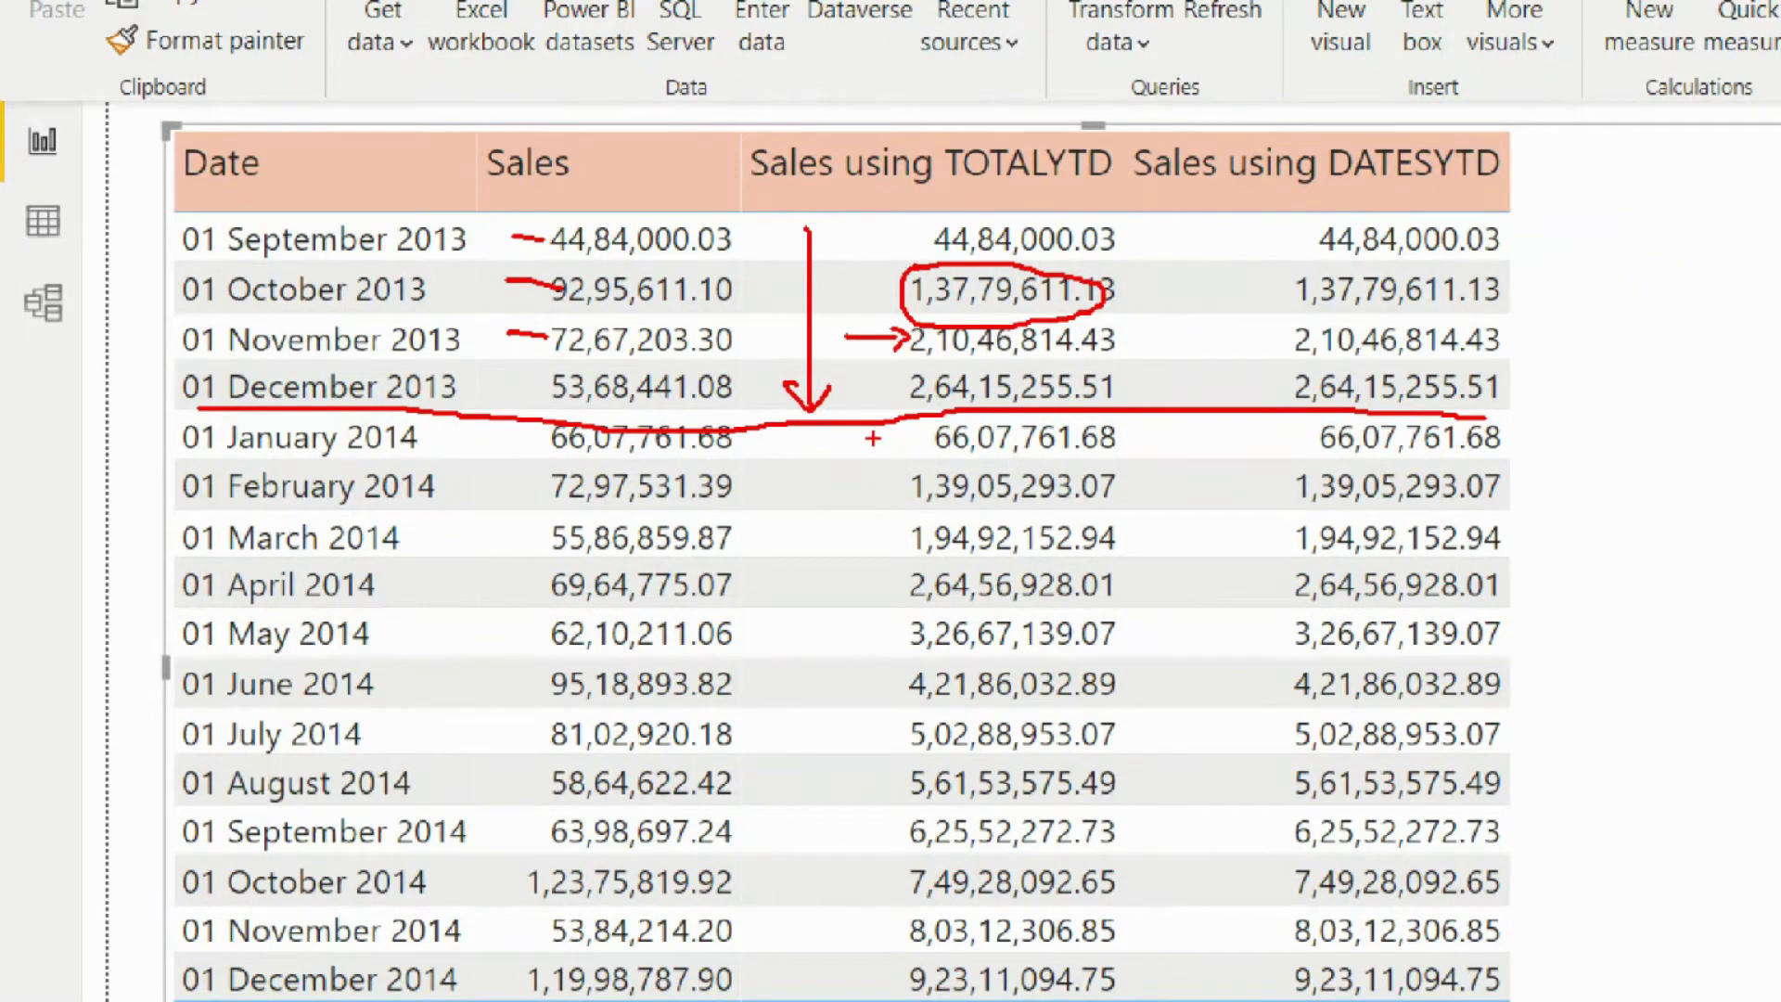
left_click_drag(872, 437, 878, 546)
key("Escape")
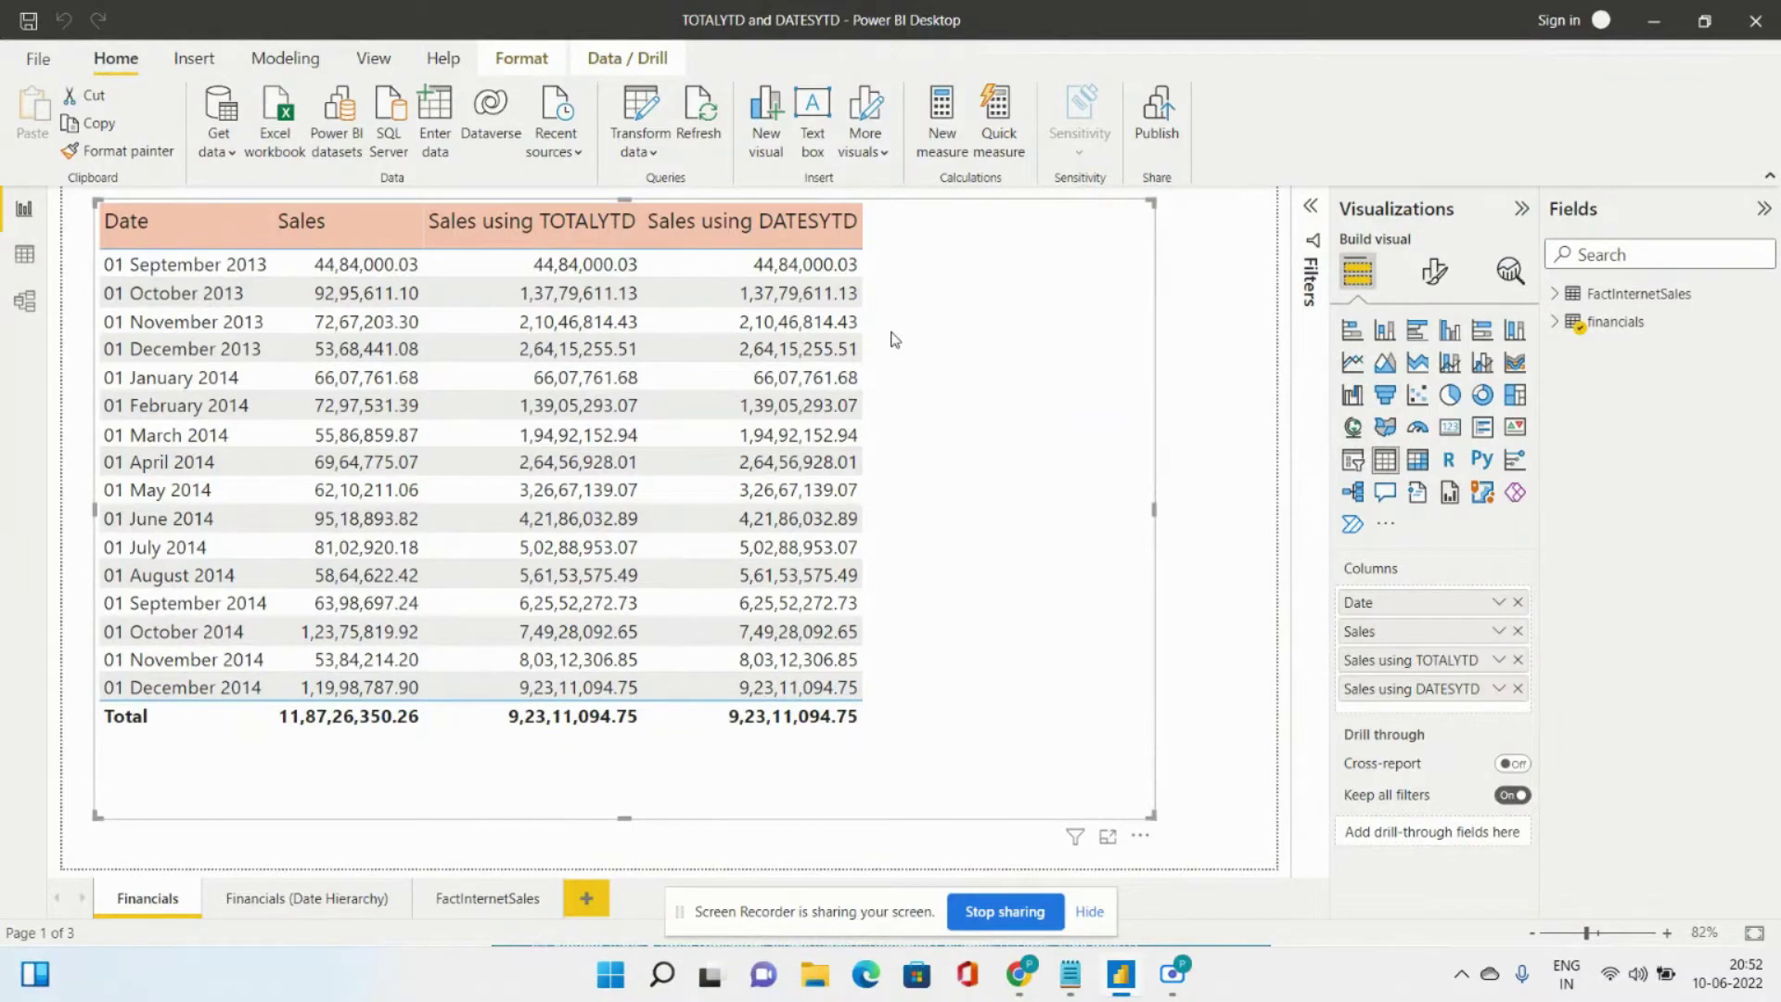
Show the formula of the Sales using TOTALYTD measure in financials and bring the syntax notes in Notepad to the front.
left_click(1554, 326)
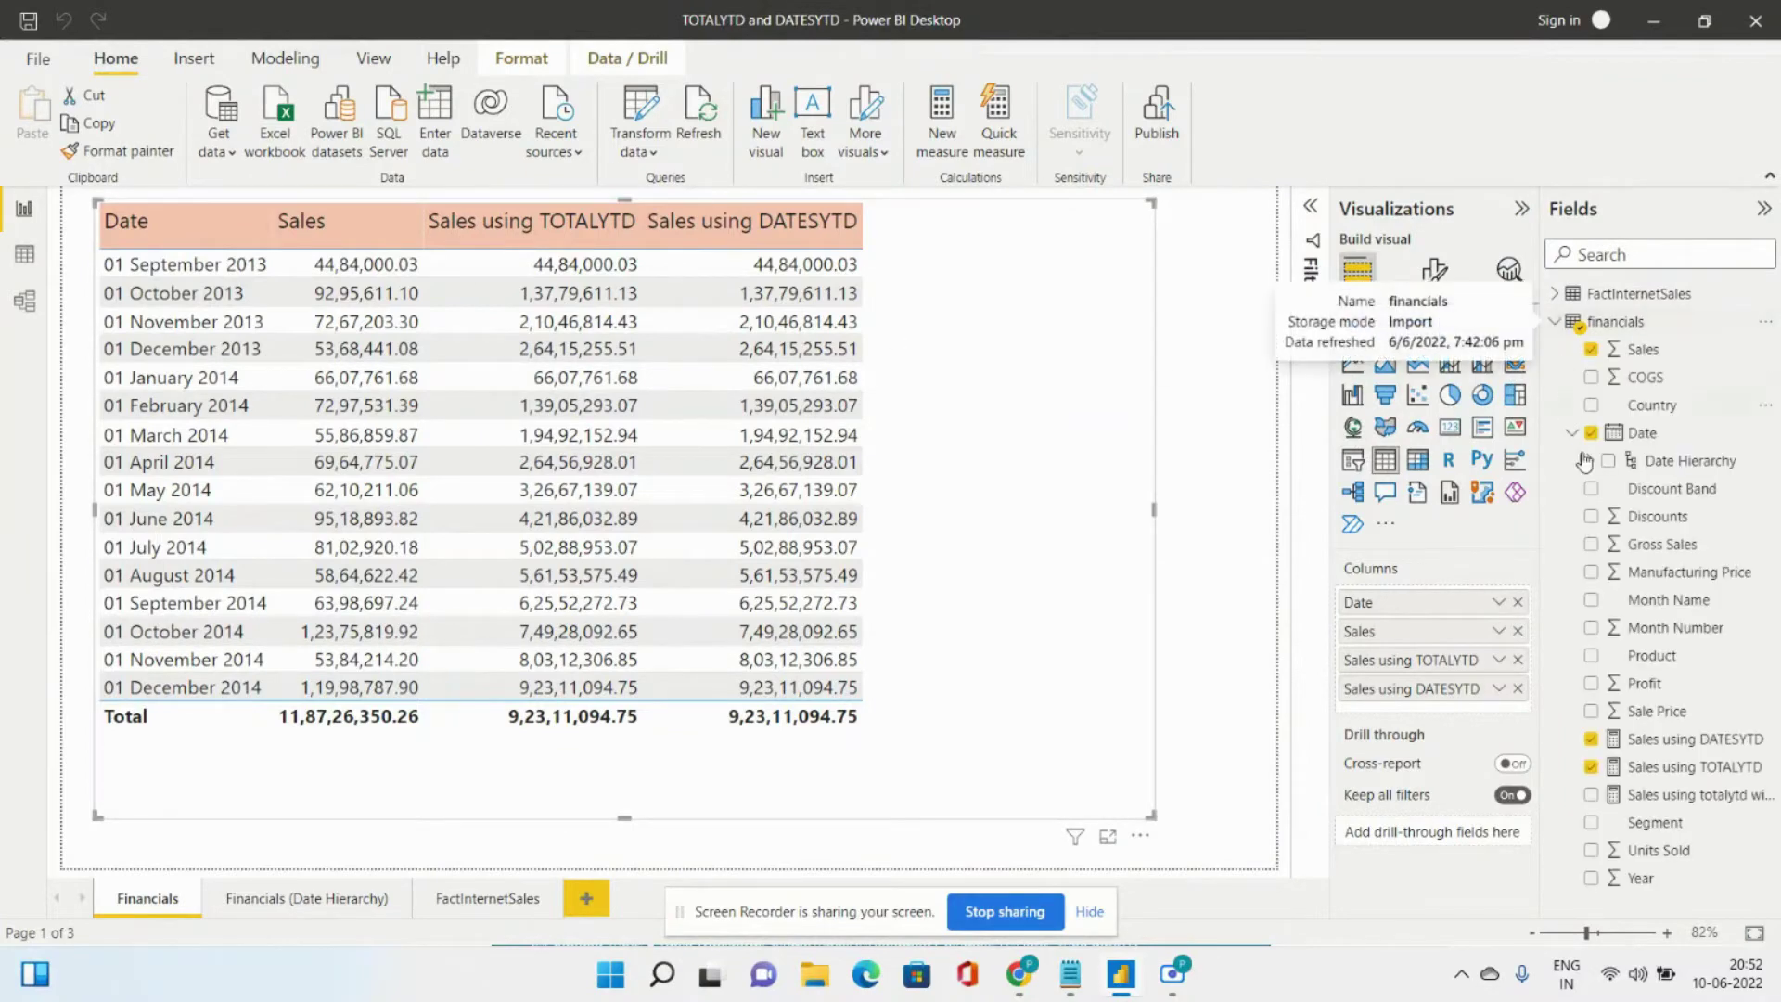
left_click(1716, 768)
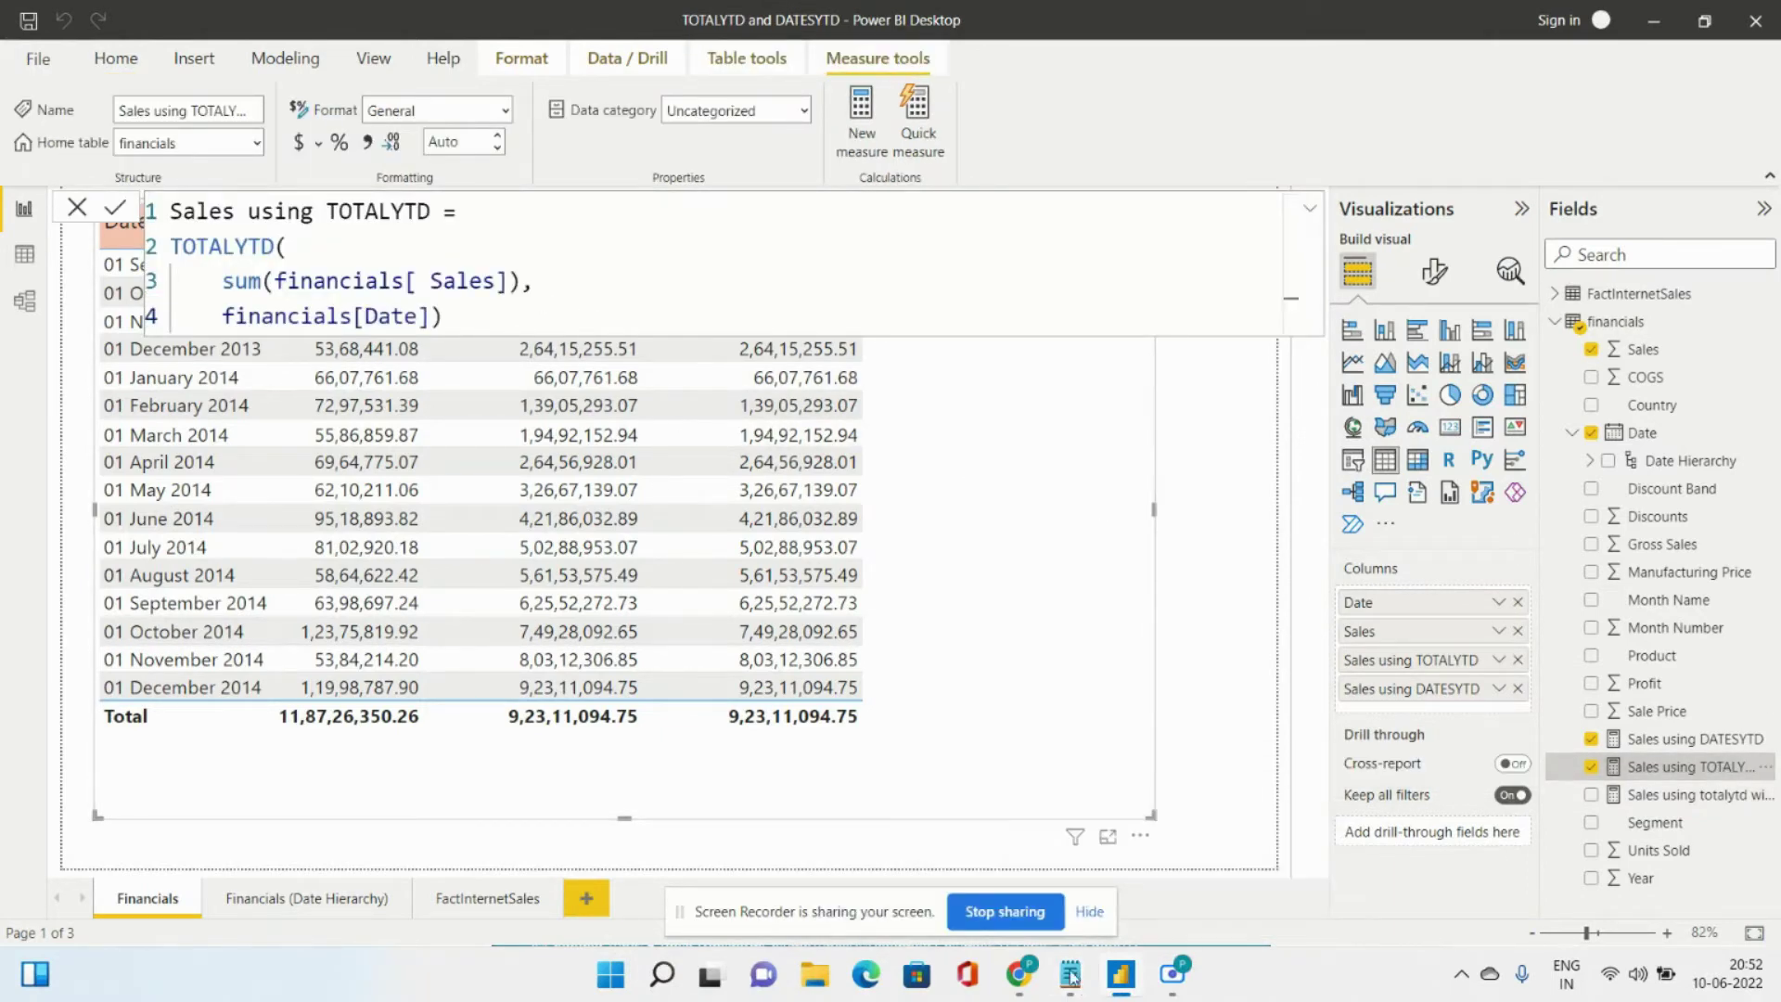
mouse_move(1081, 985)
left_click(1165, 885)
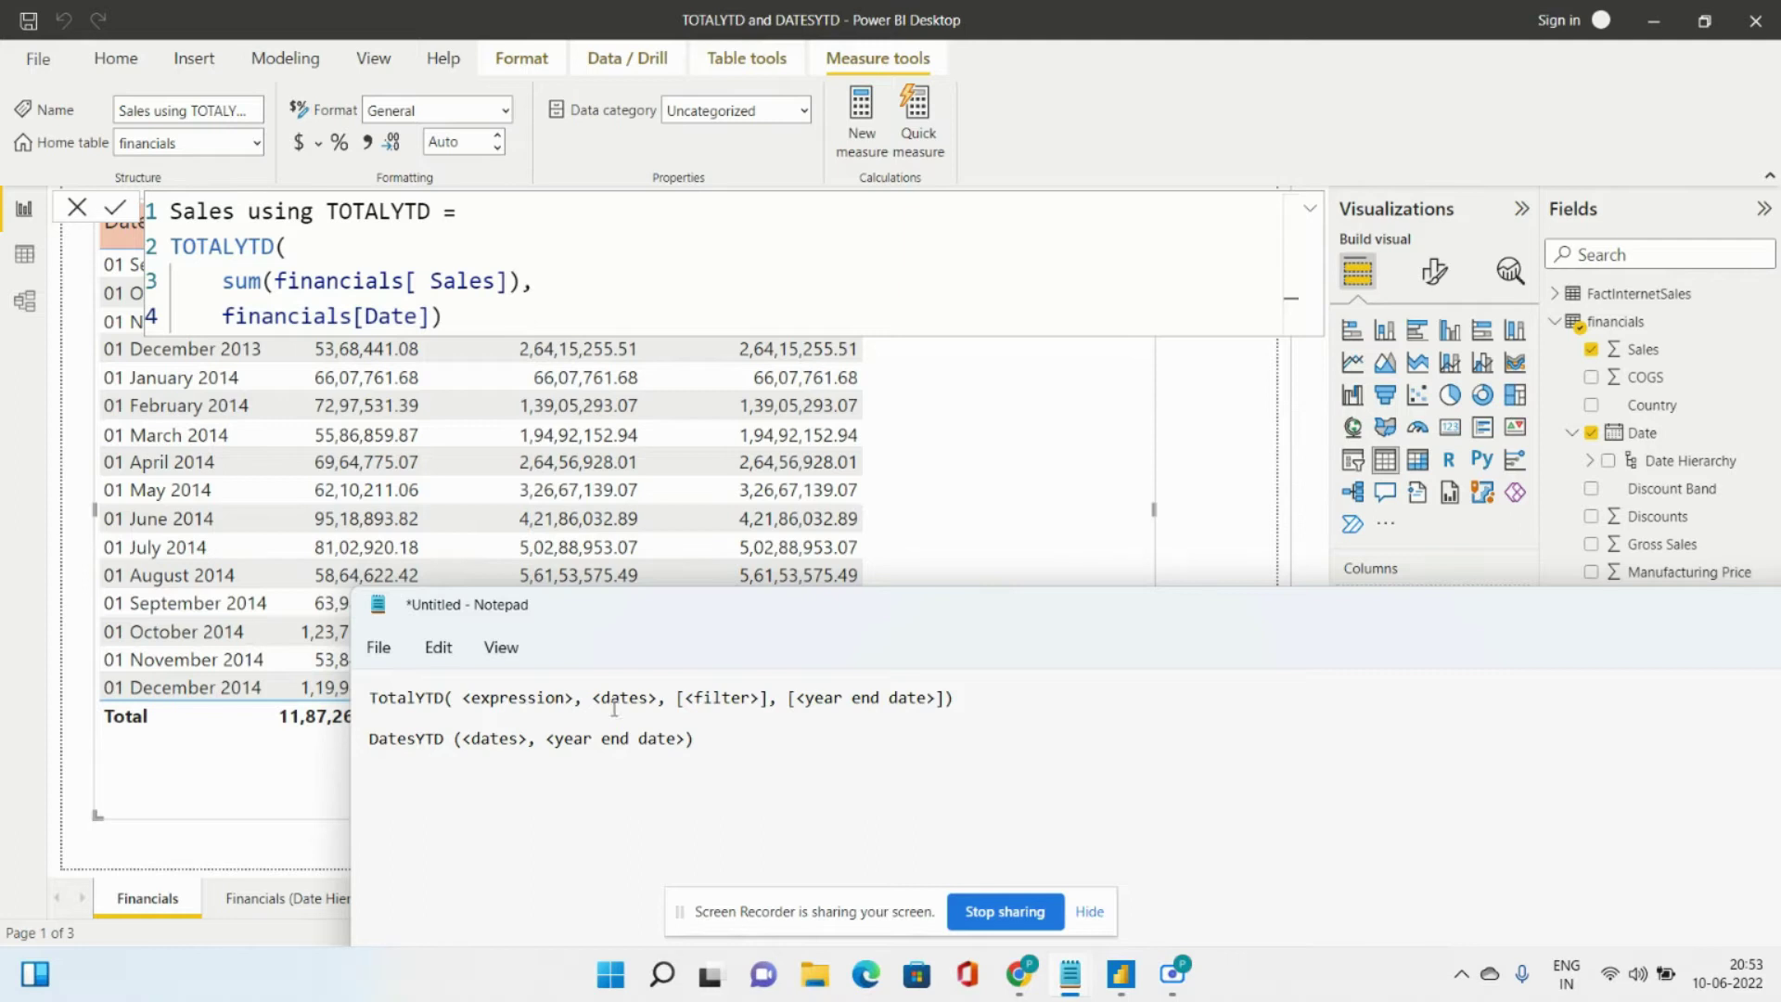
In the DatesYTD syntax note, replace the angle brackets around year end date with square brackets.
left_click(556, 738)
key("BackSpace")
type("[")
key("End")
key("Left")
key("BackSpace")
type("]")
Highlight the expression, dates and optional arguments in the TotalYTD syntax note and match them to the measure's formula.
left_click_drag(657, 705, 464, 701)
left_click_drag(677, 697, 944, 703)
left_click(725, 700)
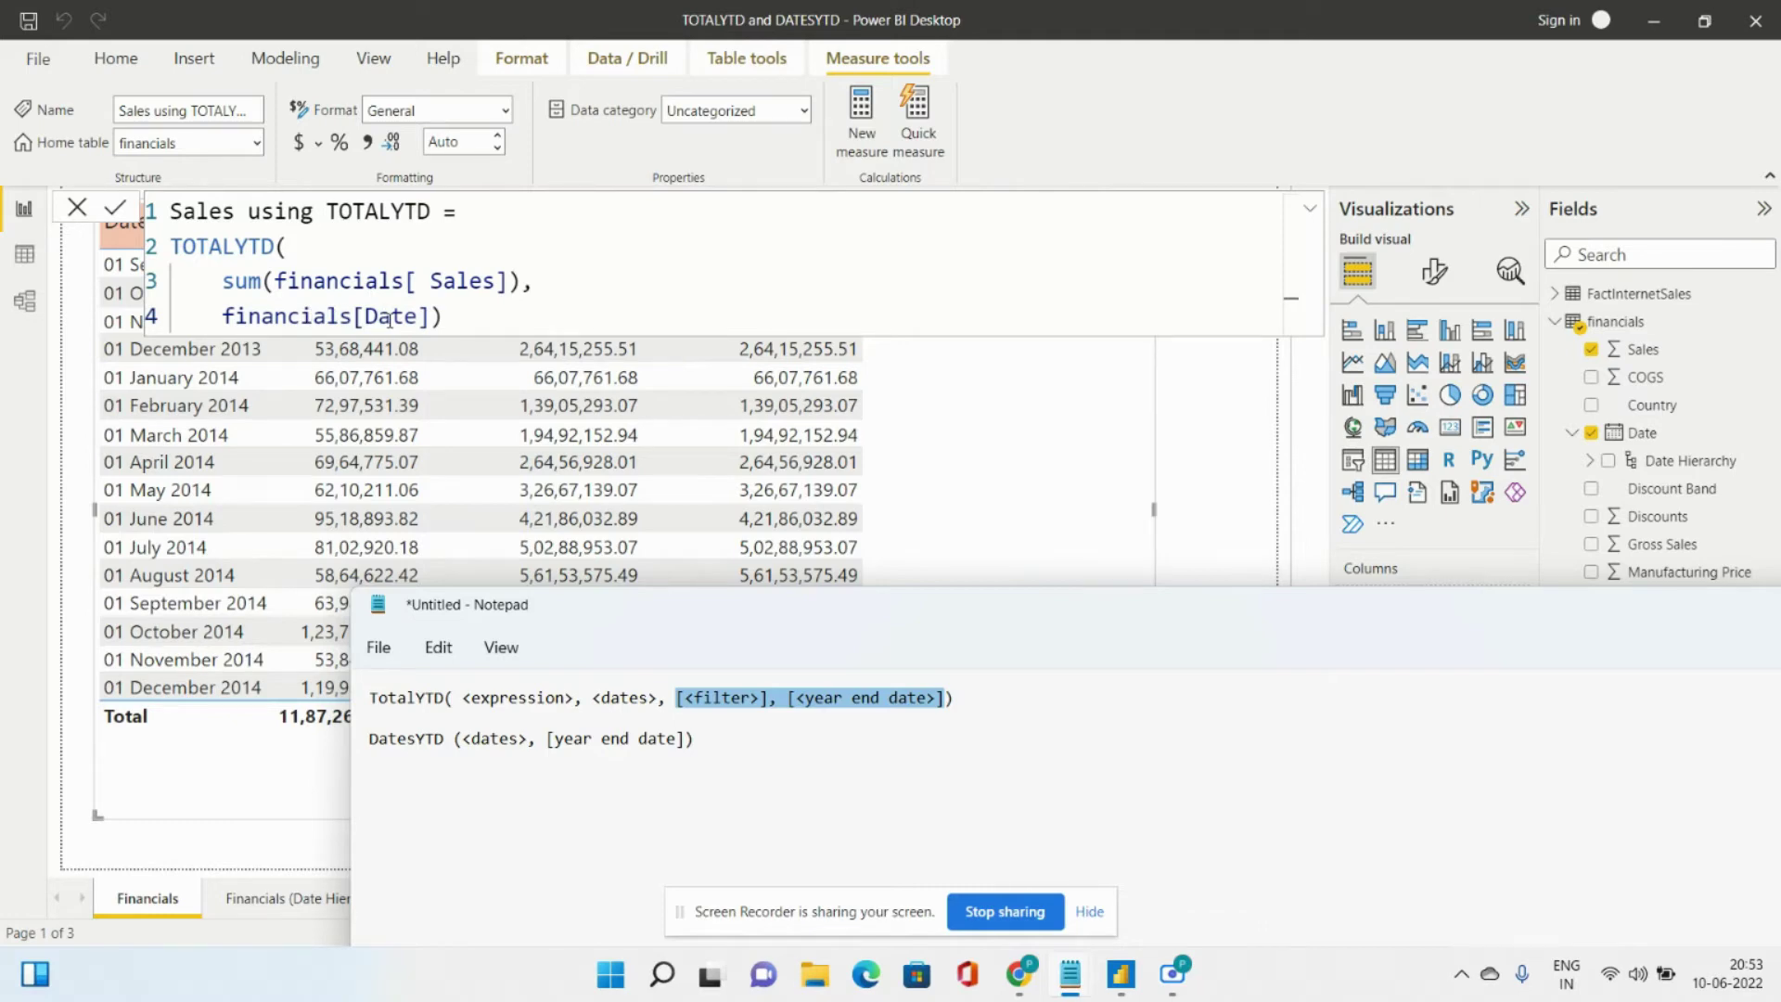
left_click(307, 276)
left_click(229, 283)
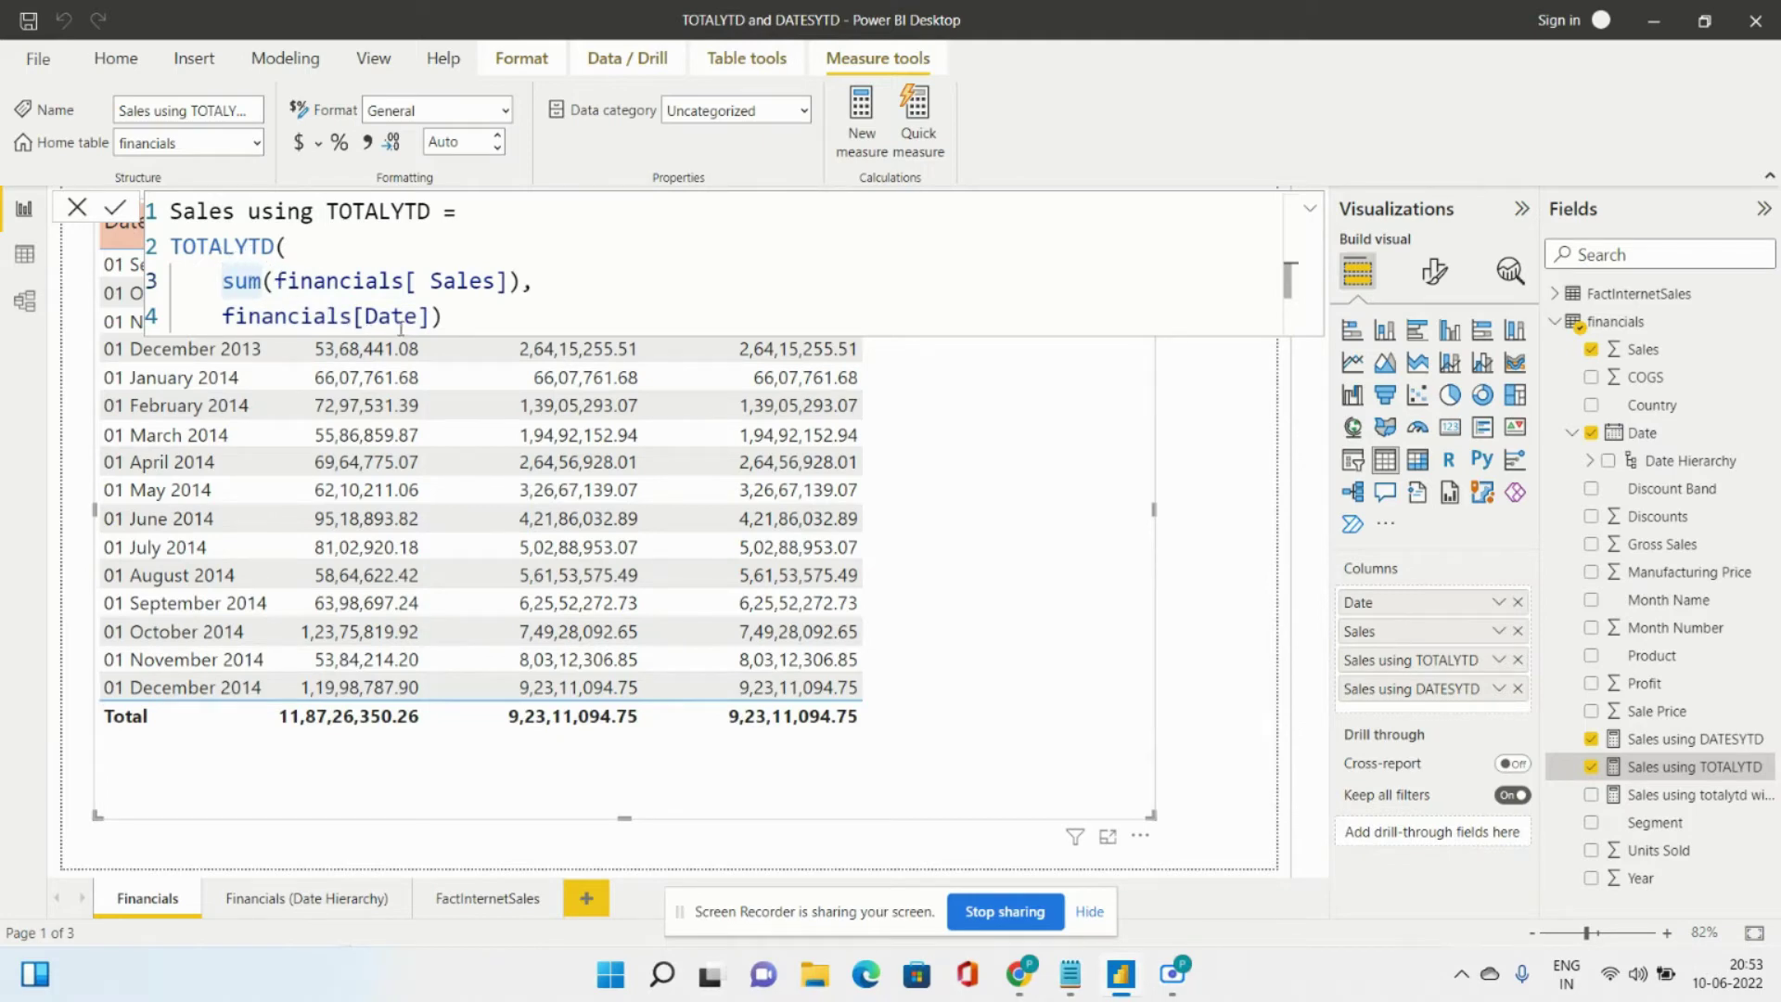
Re-enter financials[Date] in the TOTALYTD formula to review its date level suggestions, and check the Date field's options in the table visual.
left_click(432, 316)
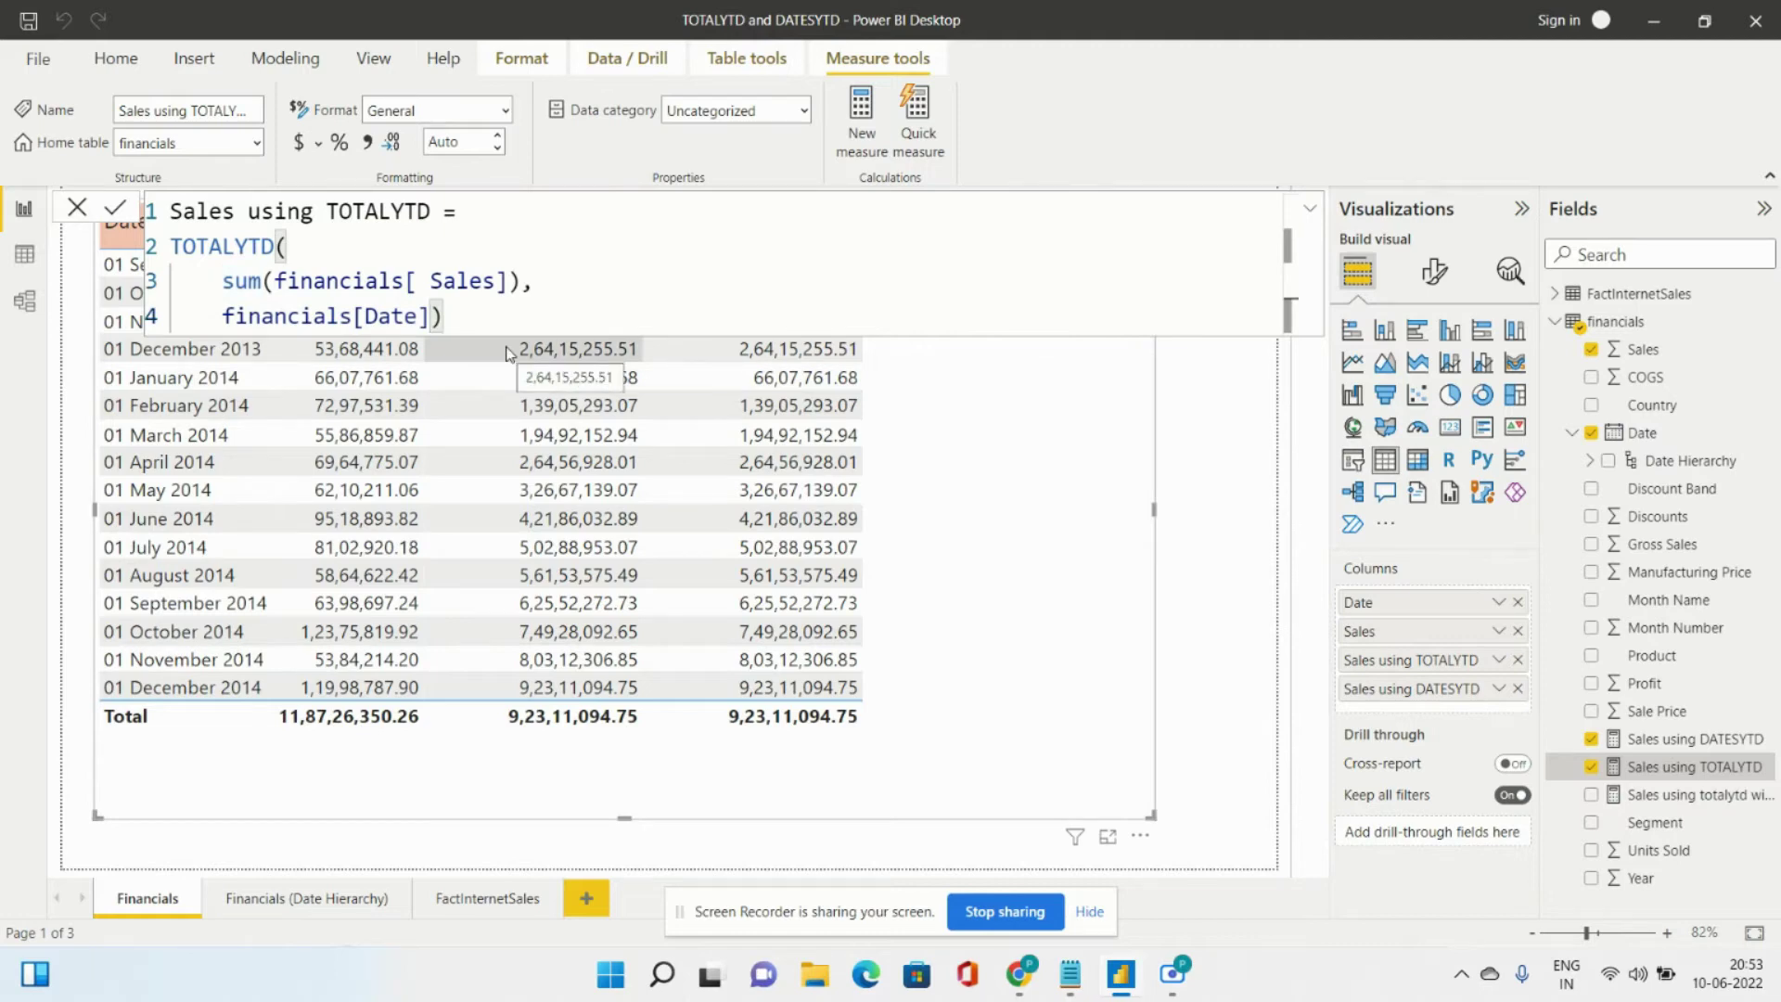
key("BackSpace")
key("BackSpace")
key("BackSpace")
key("BackSpace")
key("BackSpace")
key("BackSpace")
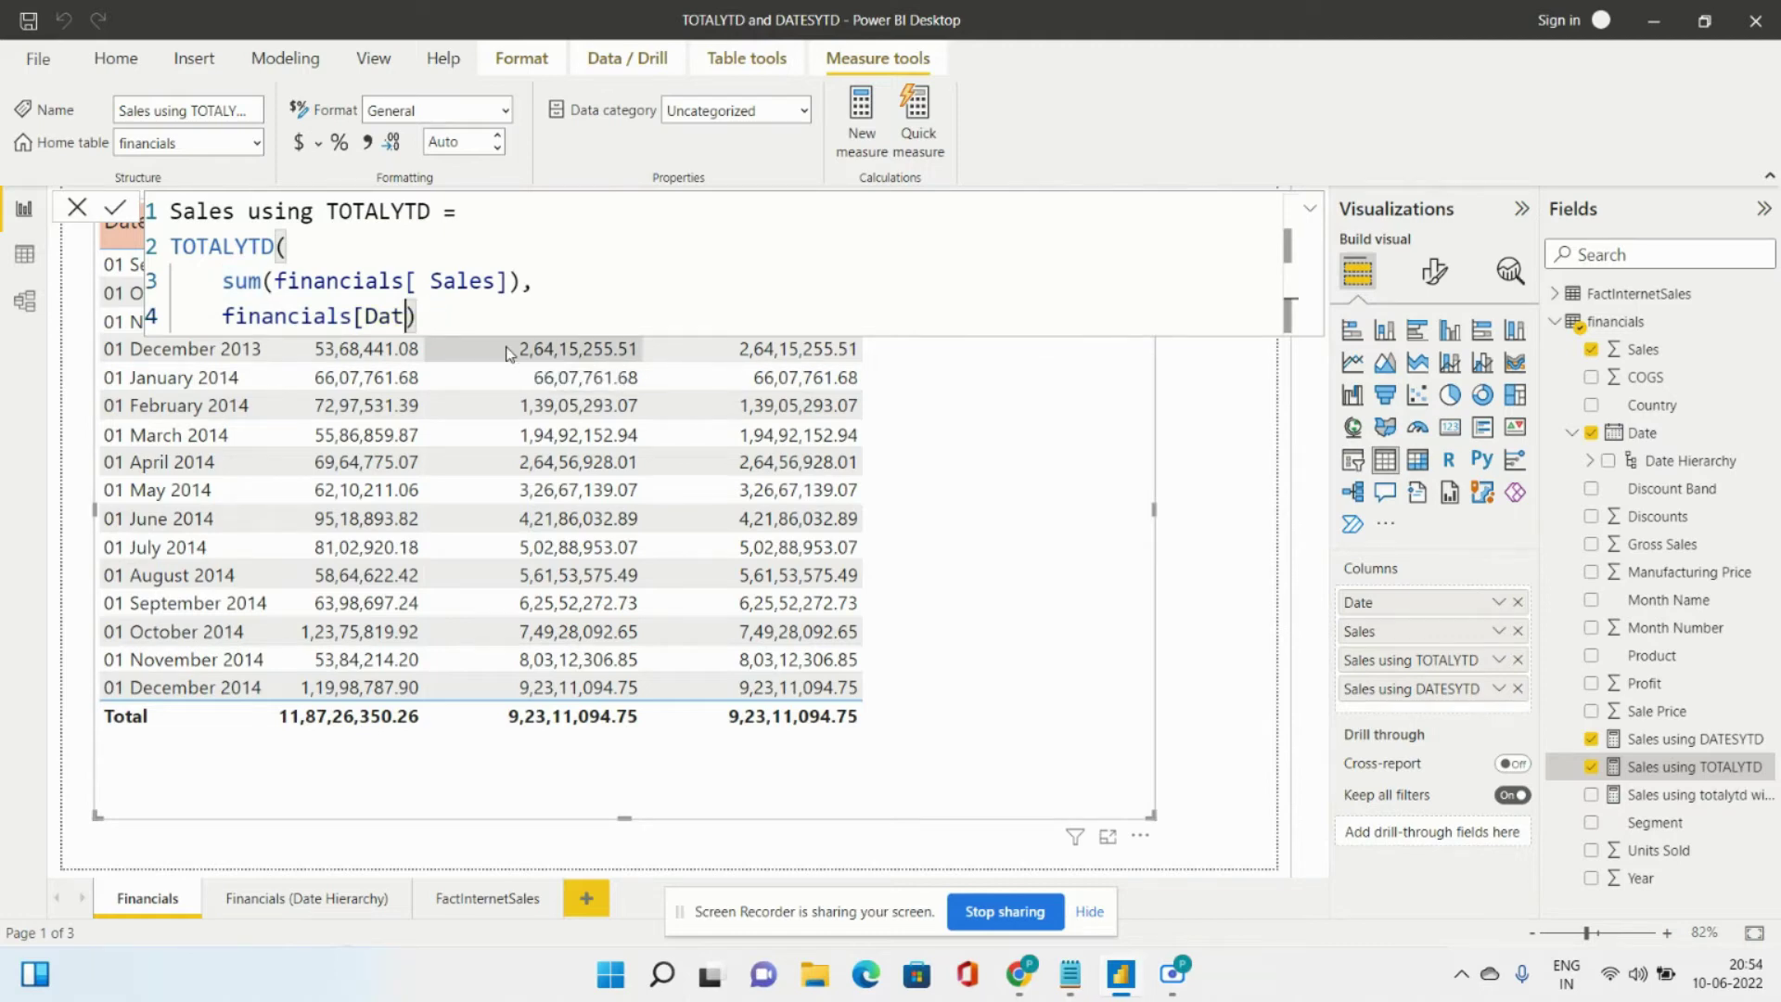
type("[D")
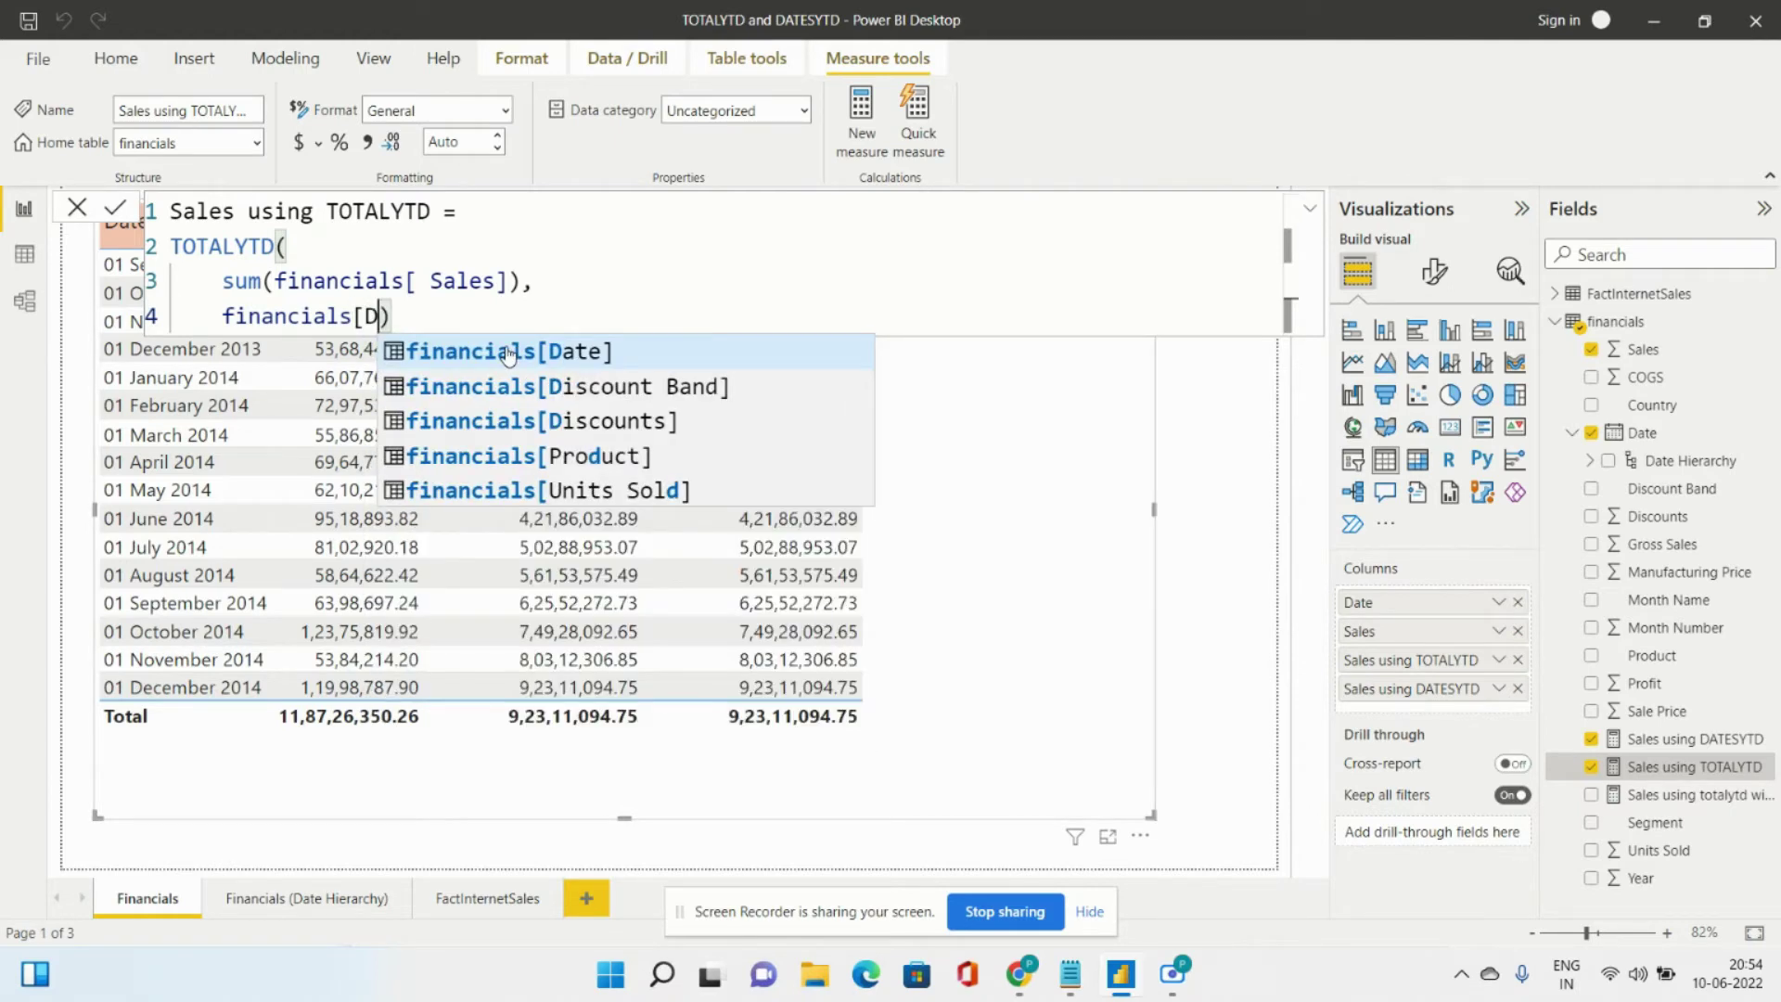
left_click(509, 355)
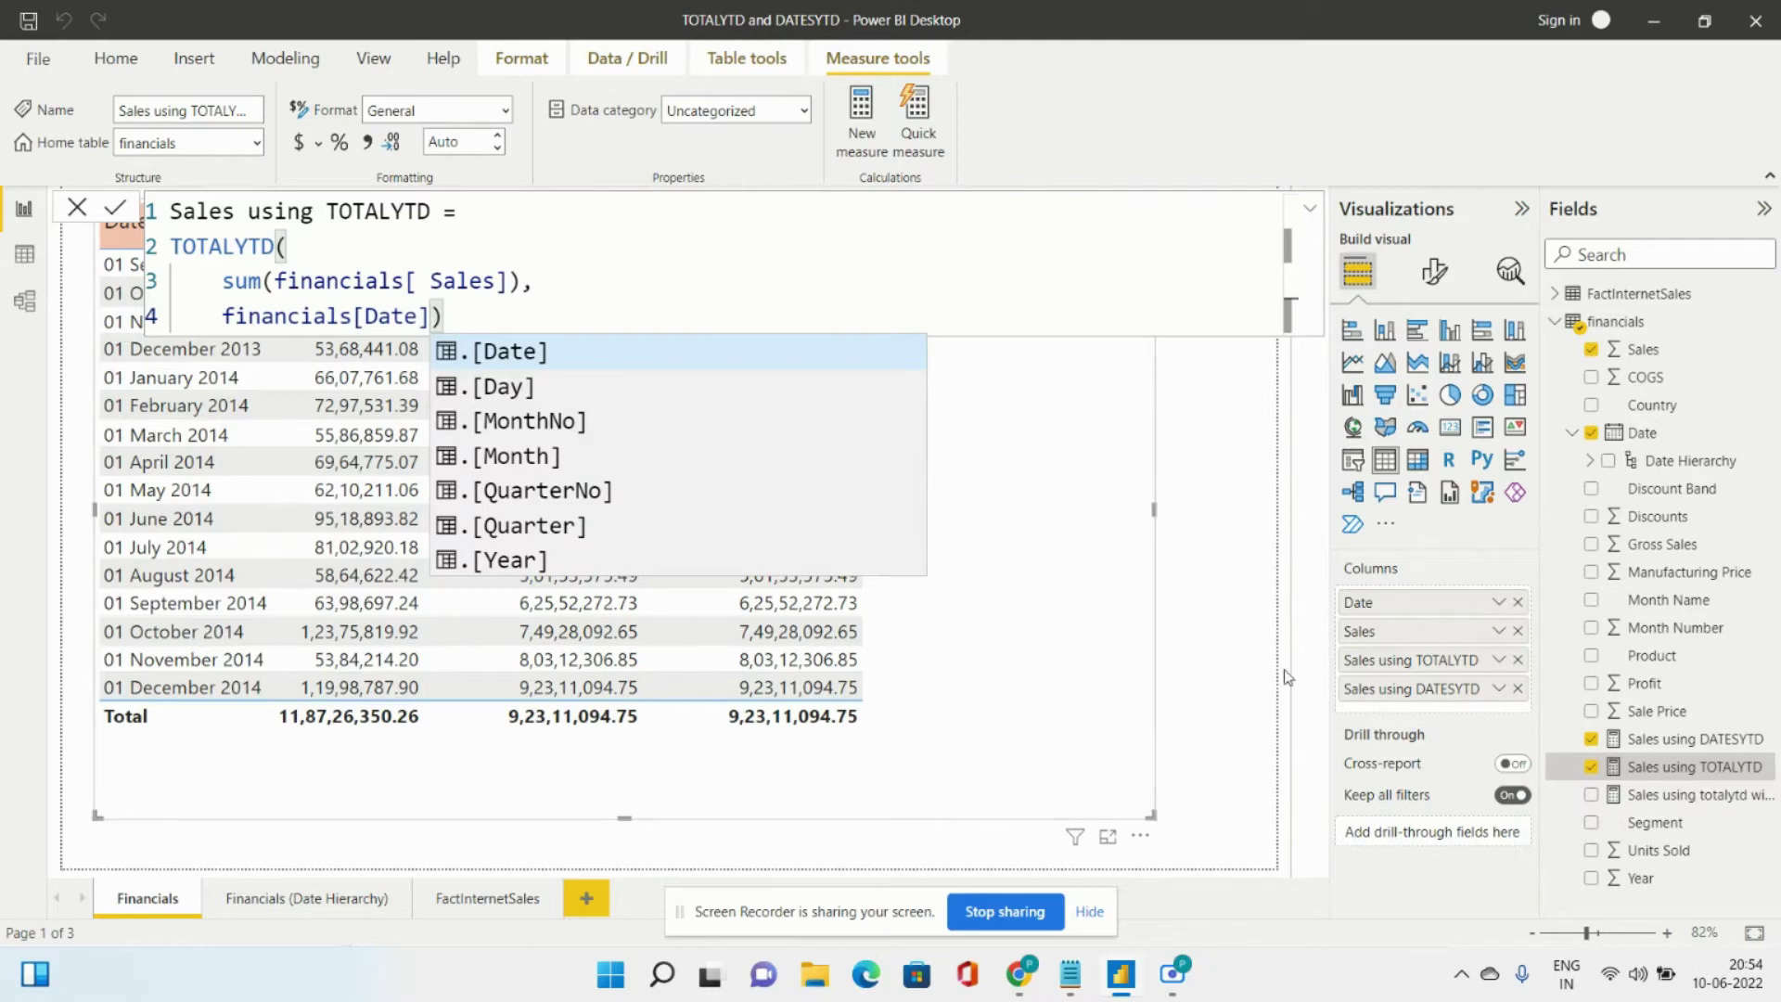
left_click(1500, 603)
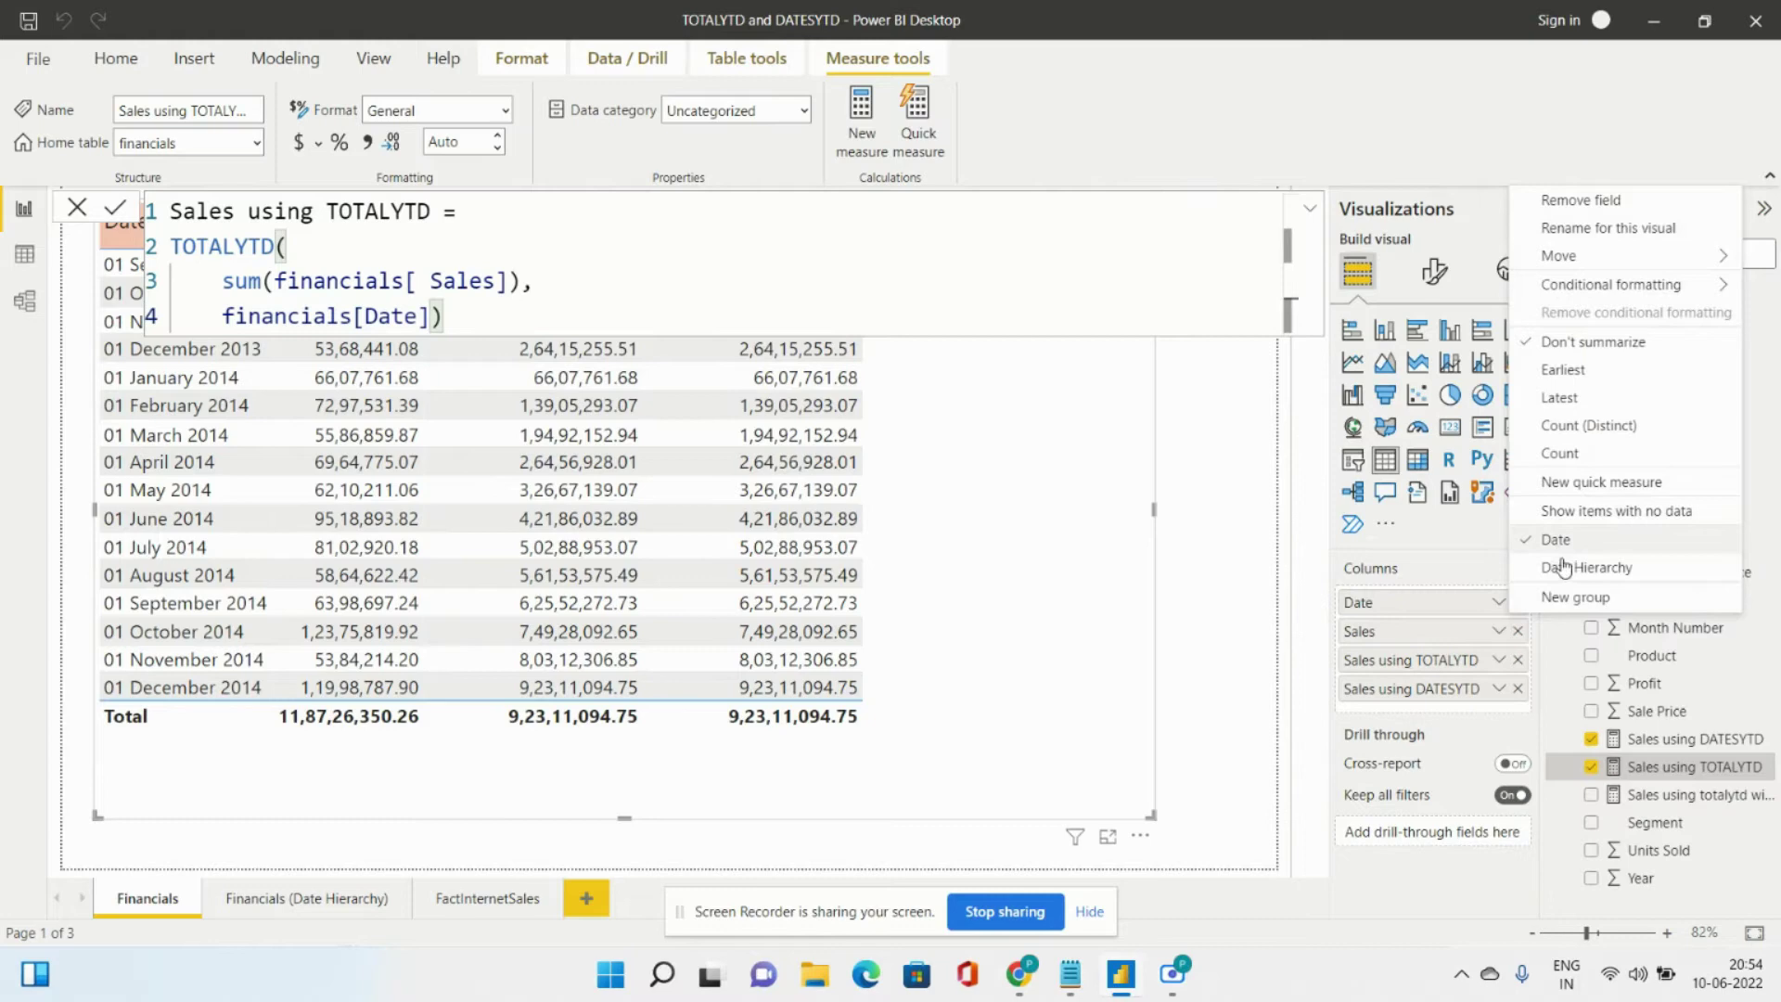
Set the dates argument of Sales using TOTALYTD to financials[Date].[Date], apply the formula and close the formula editor.
left_click(433, 315)
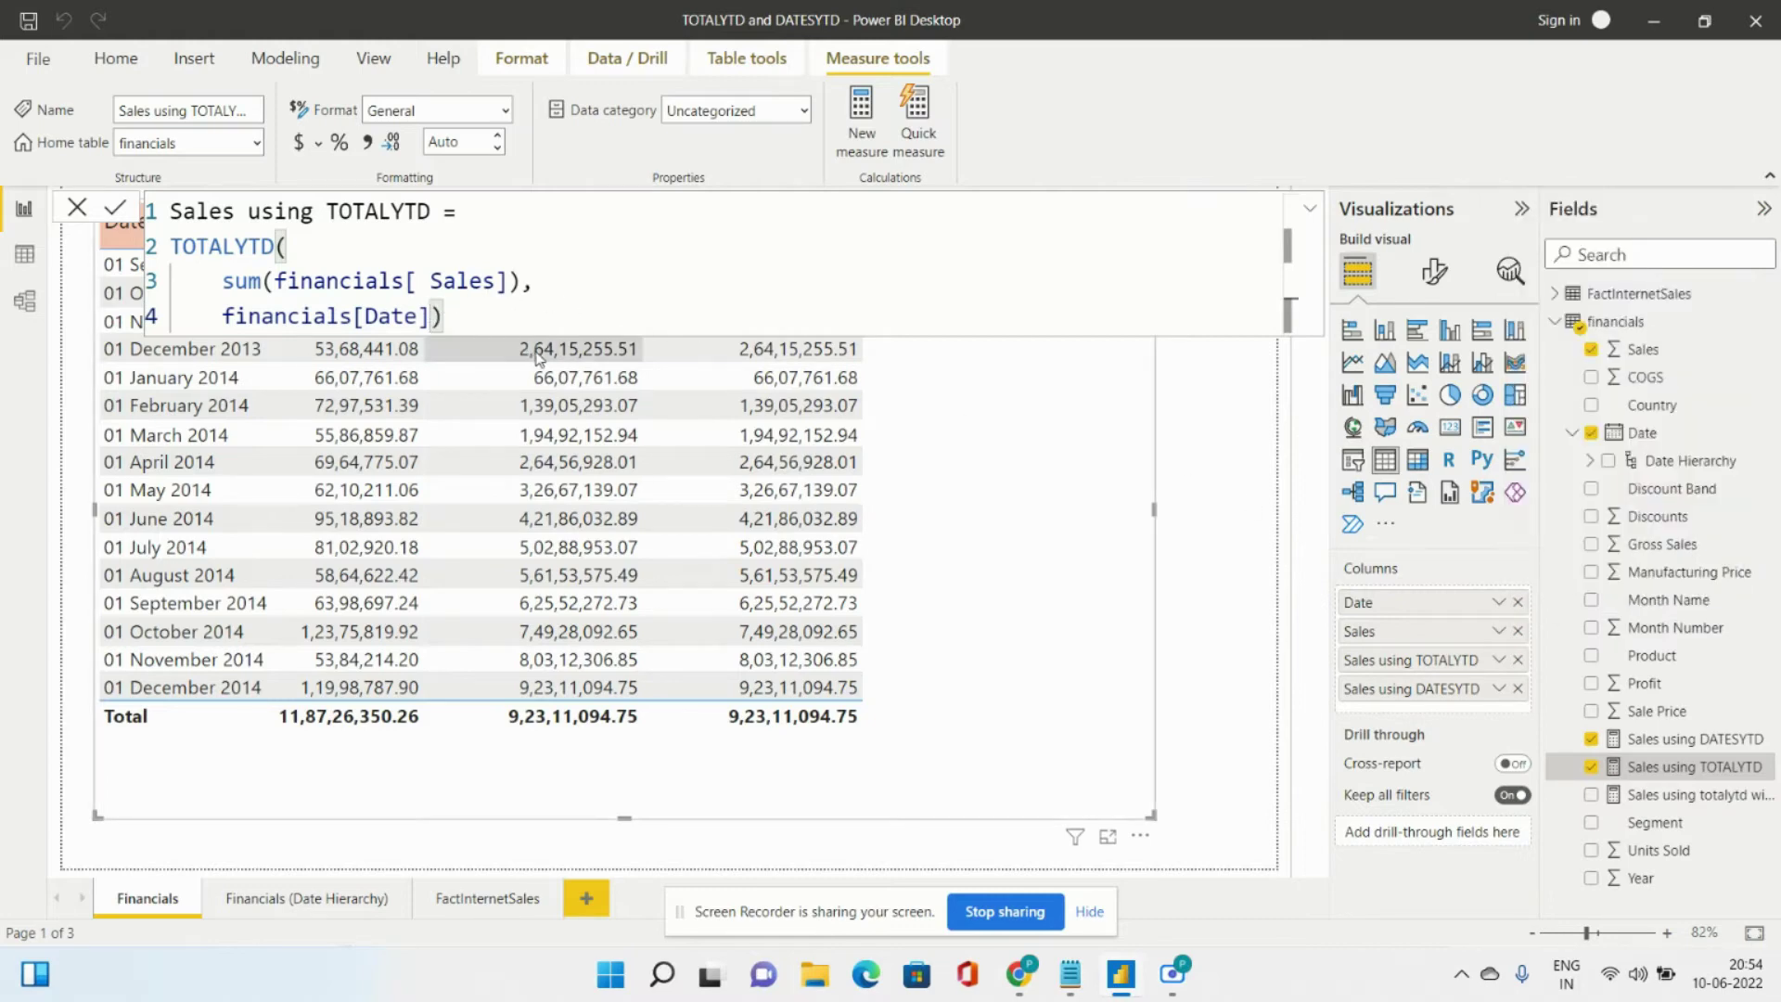
type(".")
type("D")
key("BackSpace")
key("BackSpace")
key("BackSpace")
key("BackSpace")
type("e")
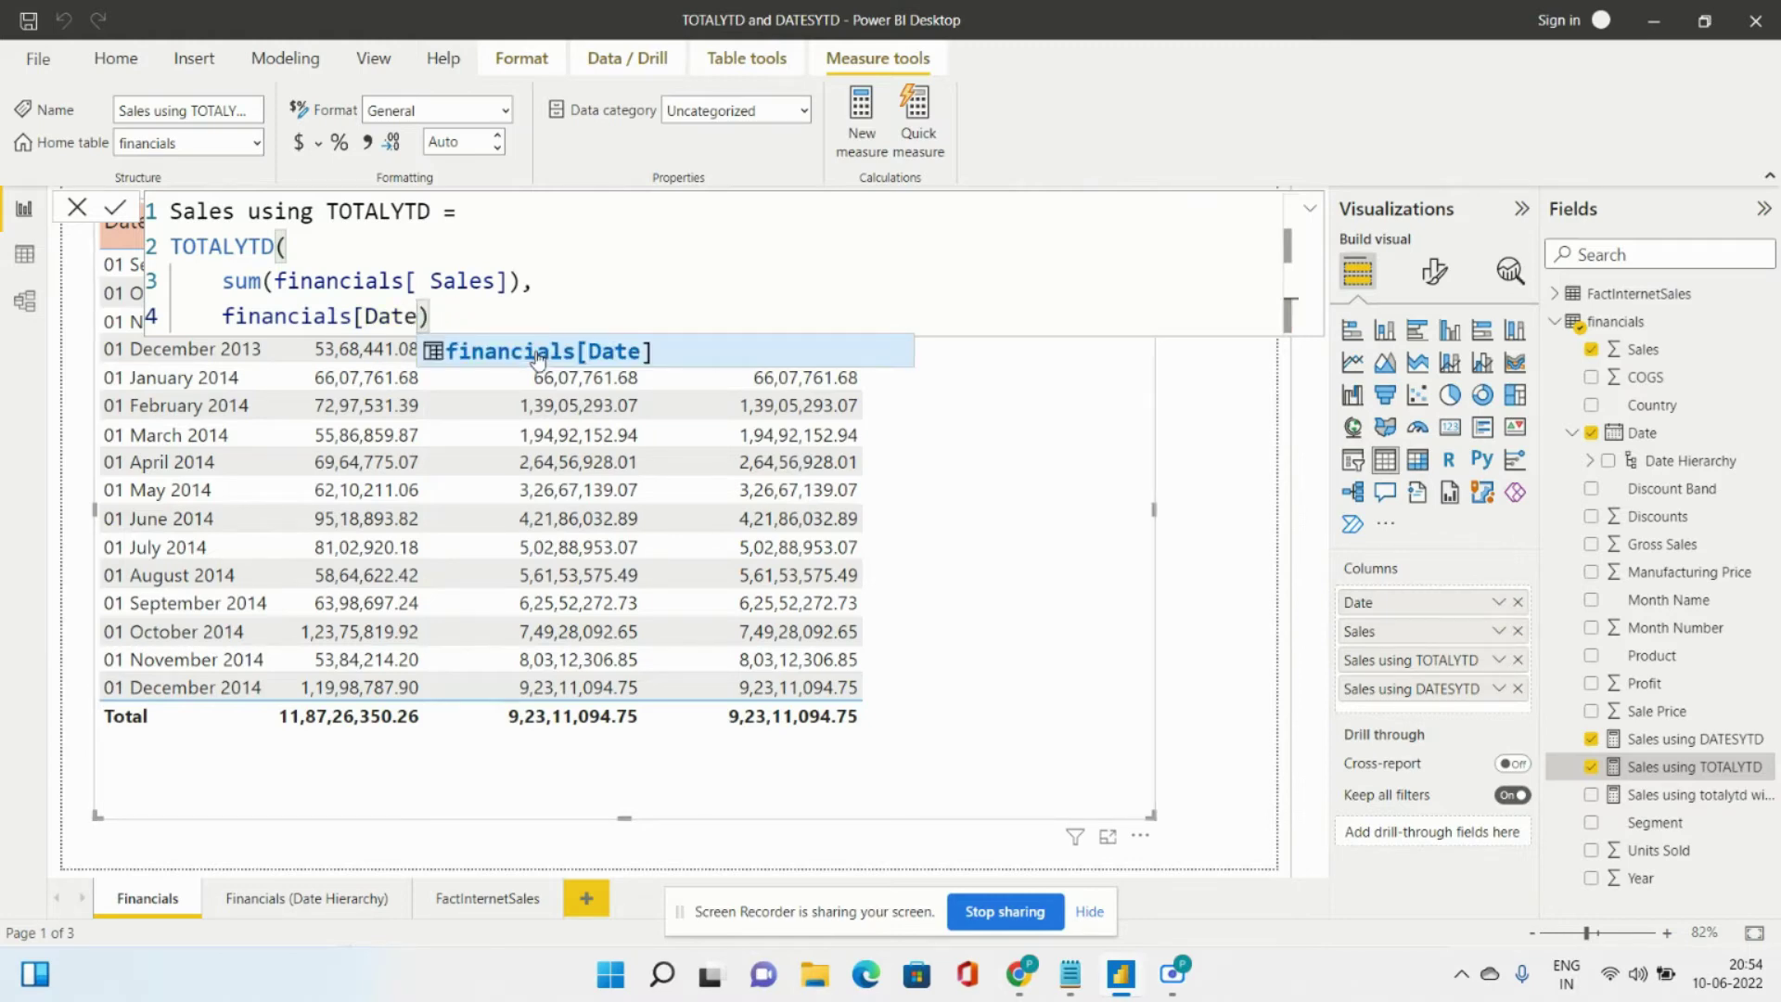
left_click(538, 360)
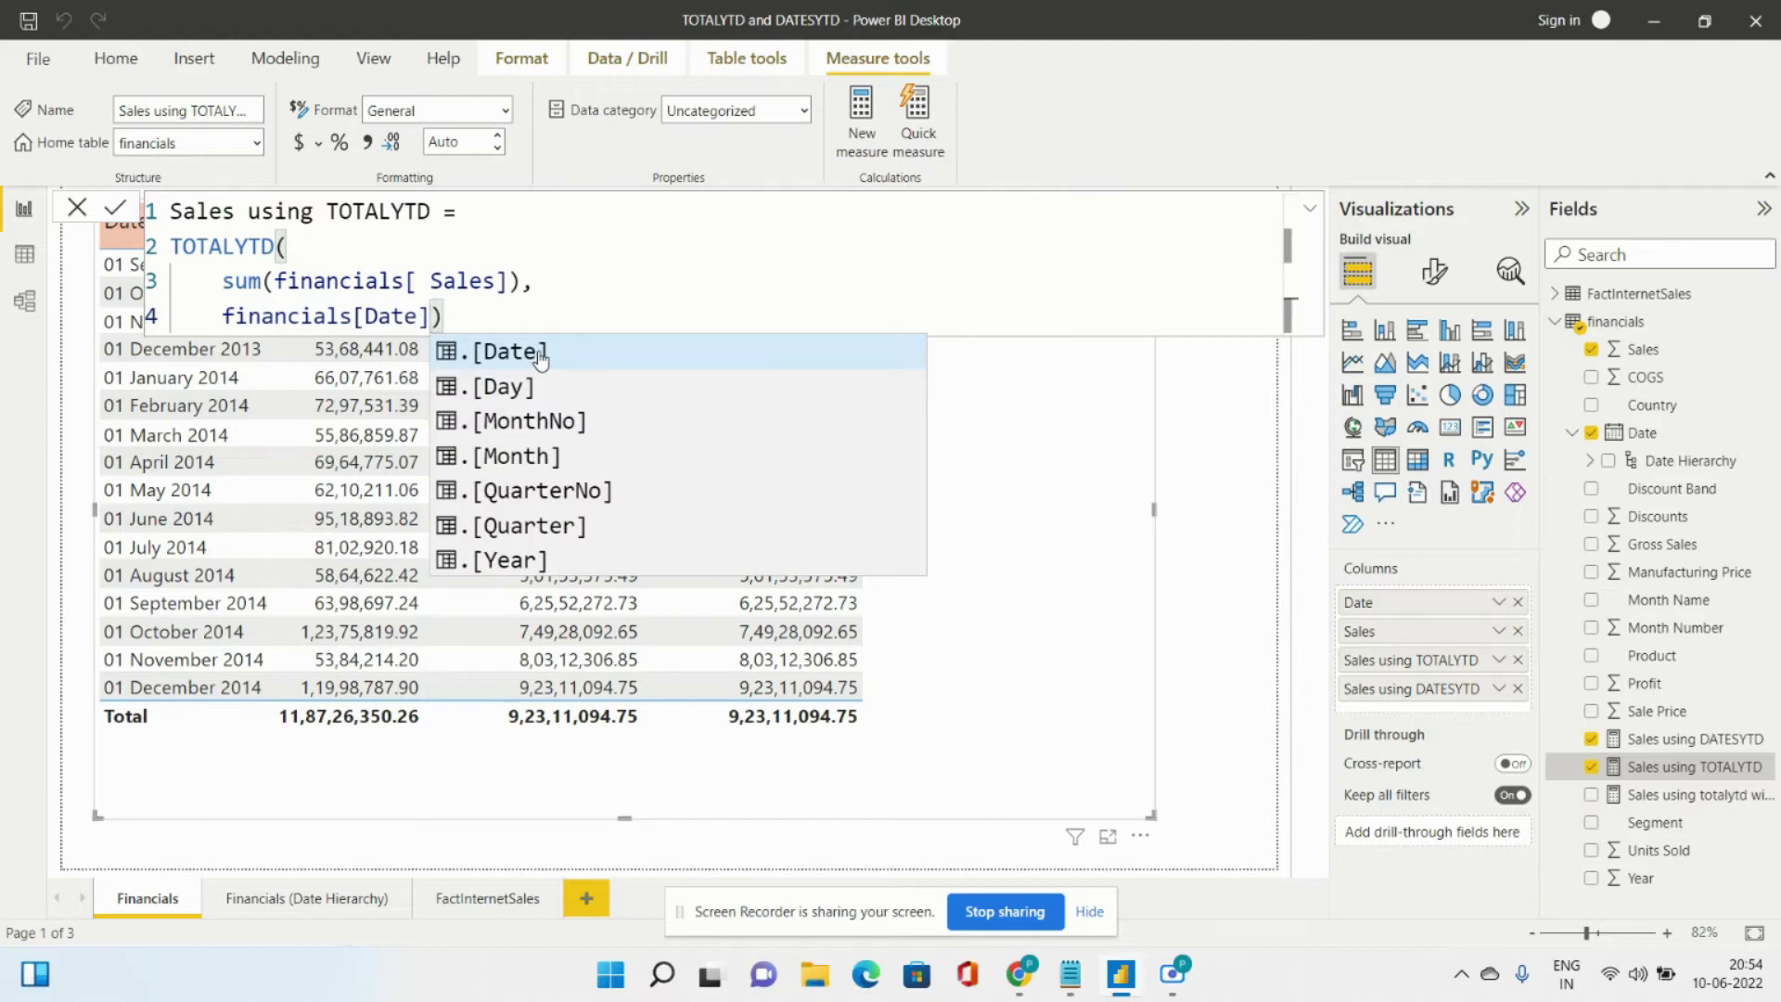
left_click(541, 360)
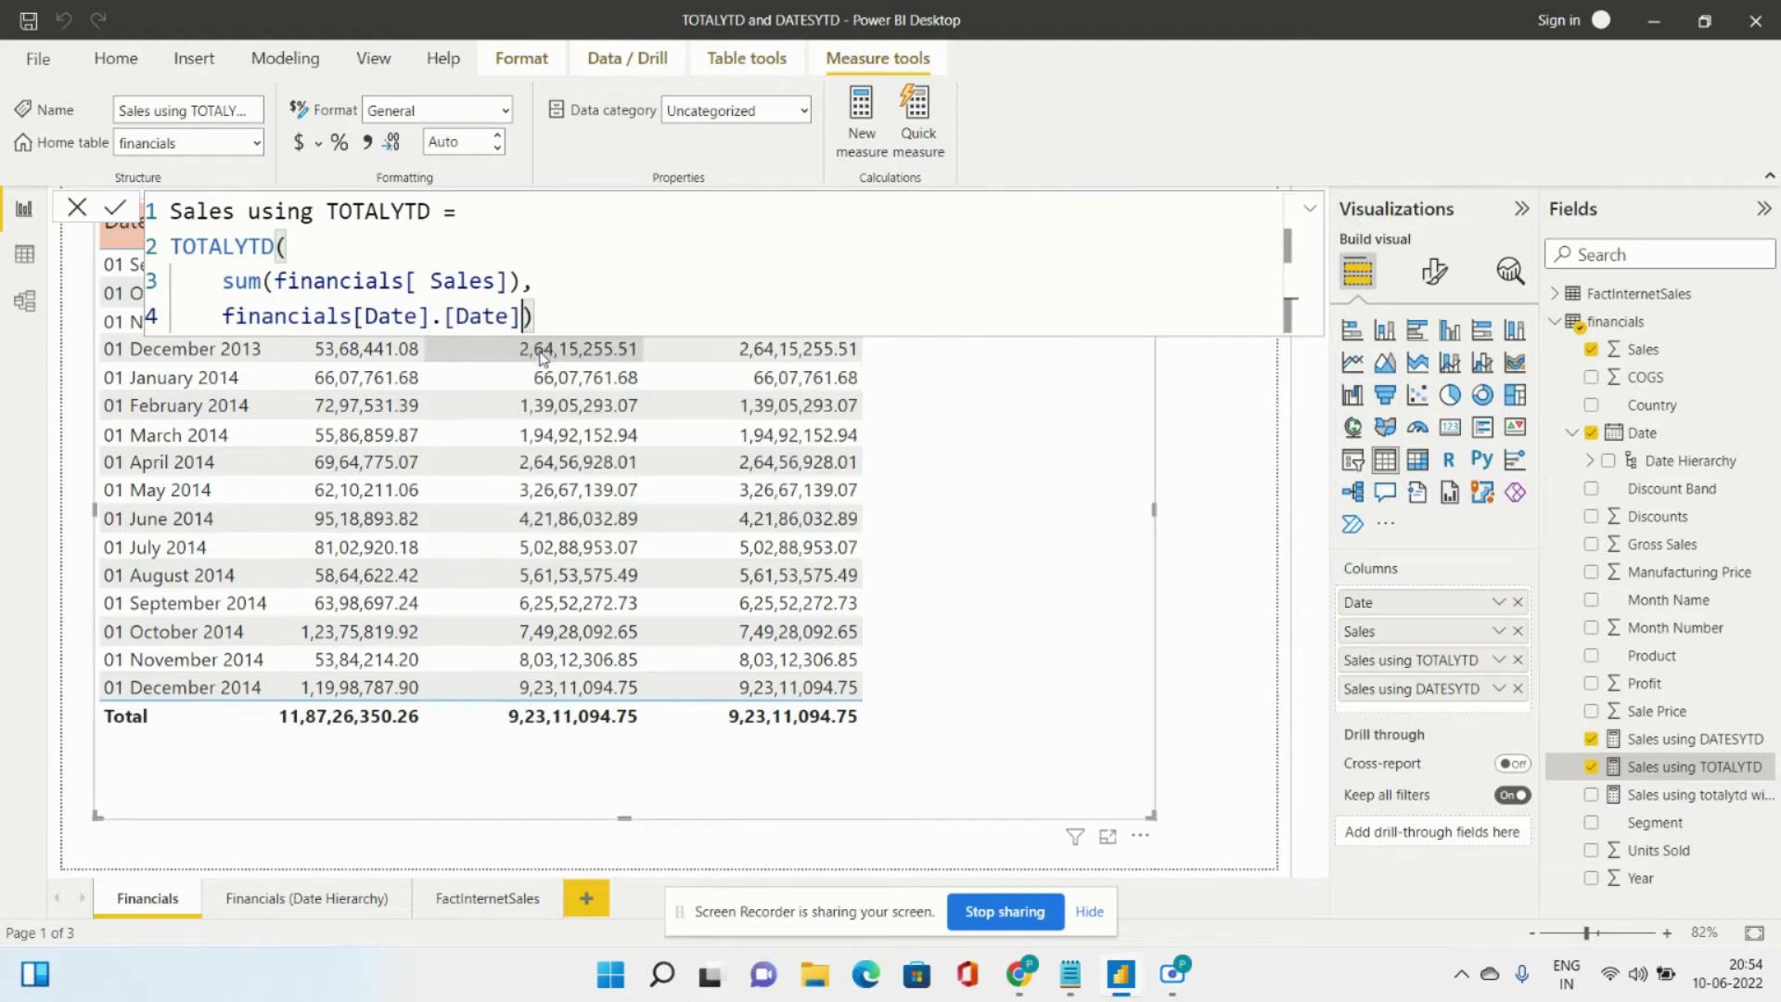
left_click(670, 370)
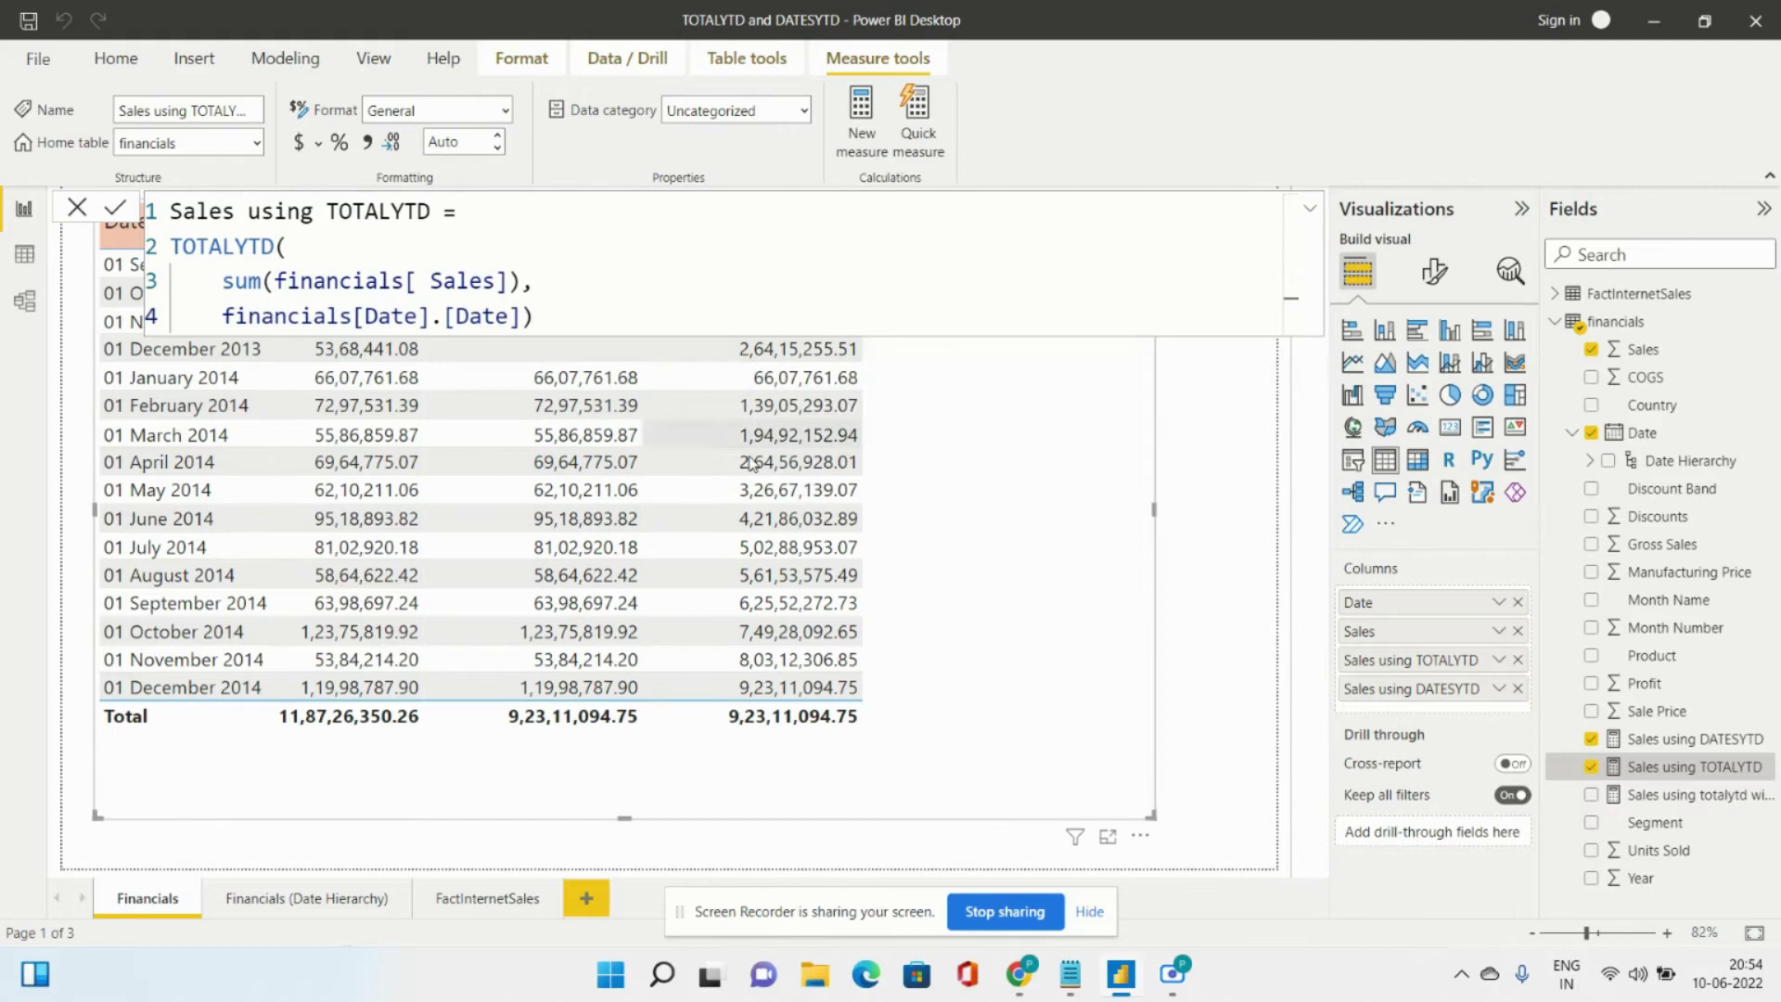
left_click(76, 208)
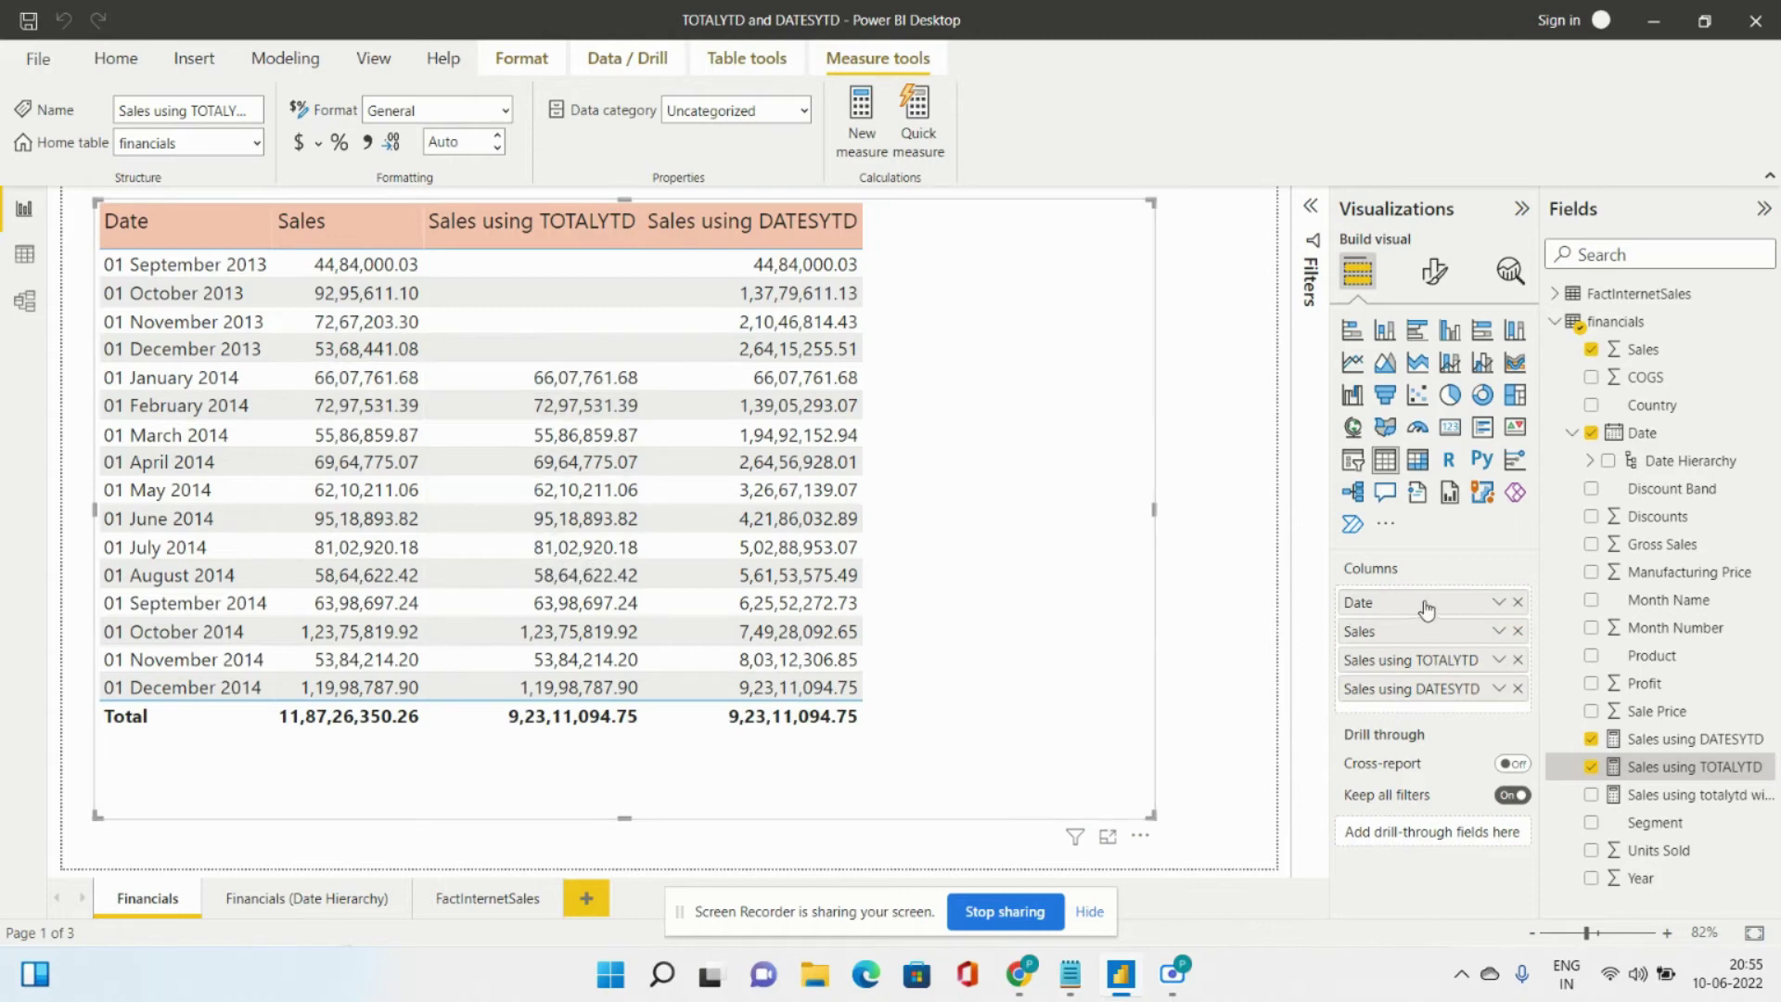
Reopen the Sales using TOTALYTD measure, restore its dates argument to financials[Date] and apply the formula.
left_click(1636, 739)
left_click(1660, 766)
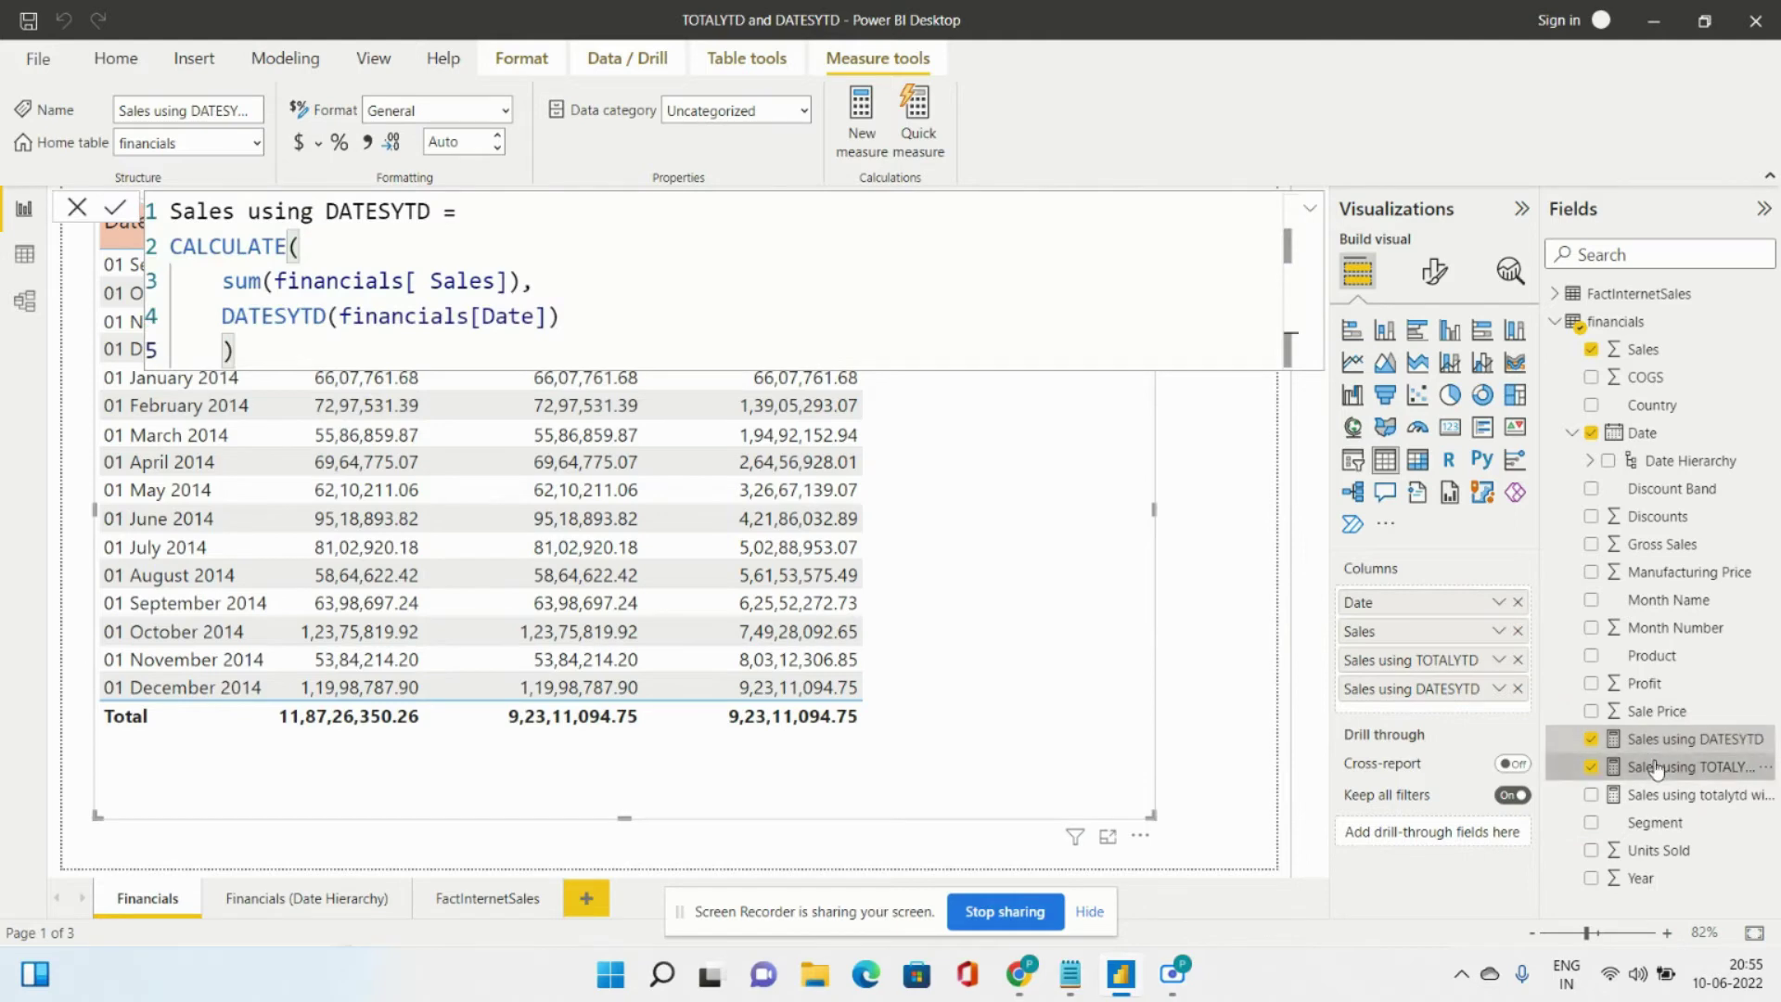
left_click(525, 318)
key("BackSpace")
key("BackSpace")
key("BackSpace")
key("BackSpace")
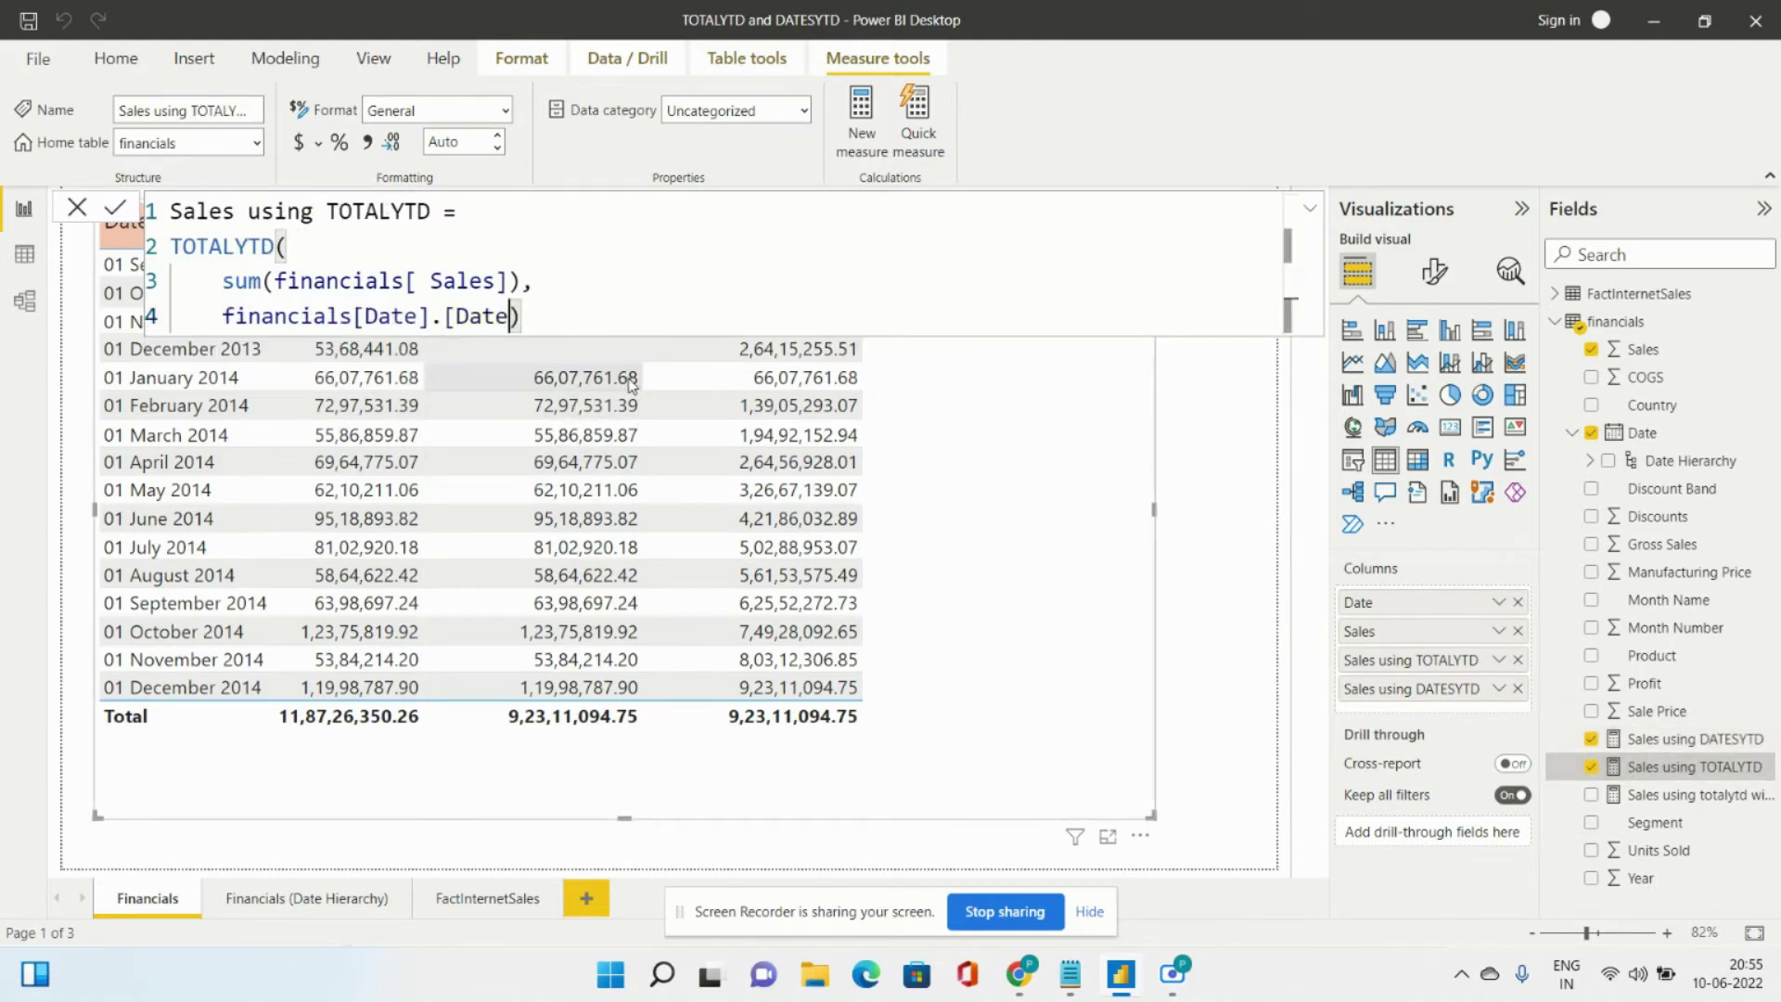
key("BackSpace")
key("BackSpace")
key("BackSpace")
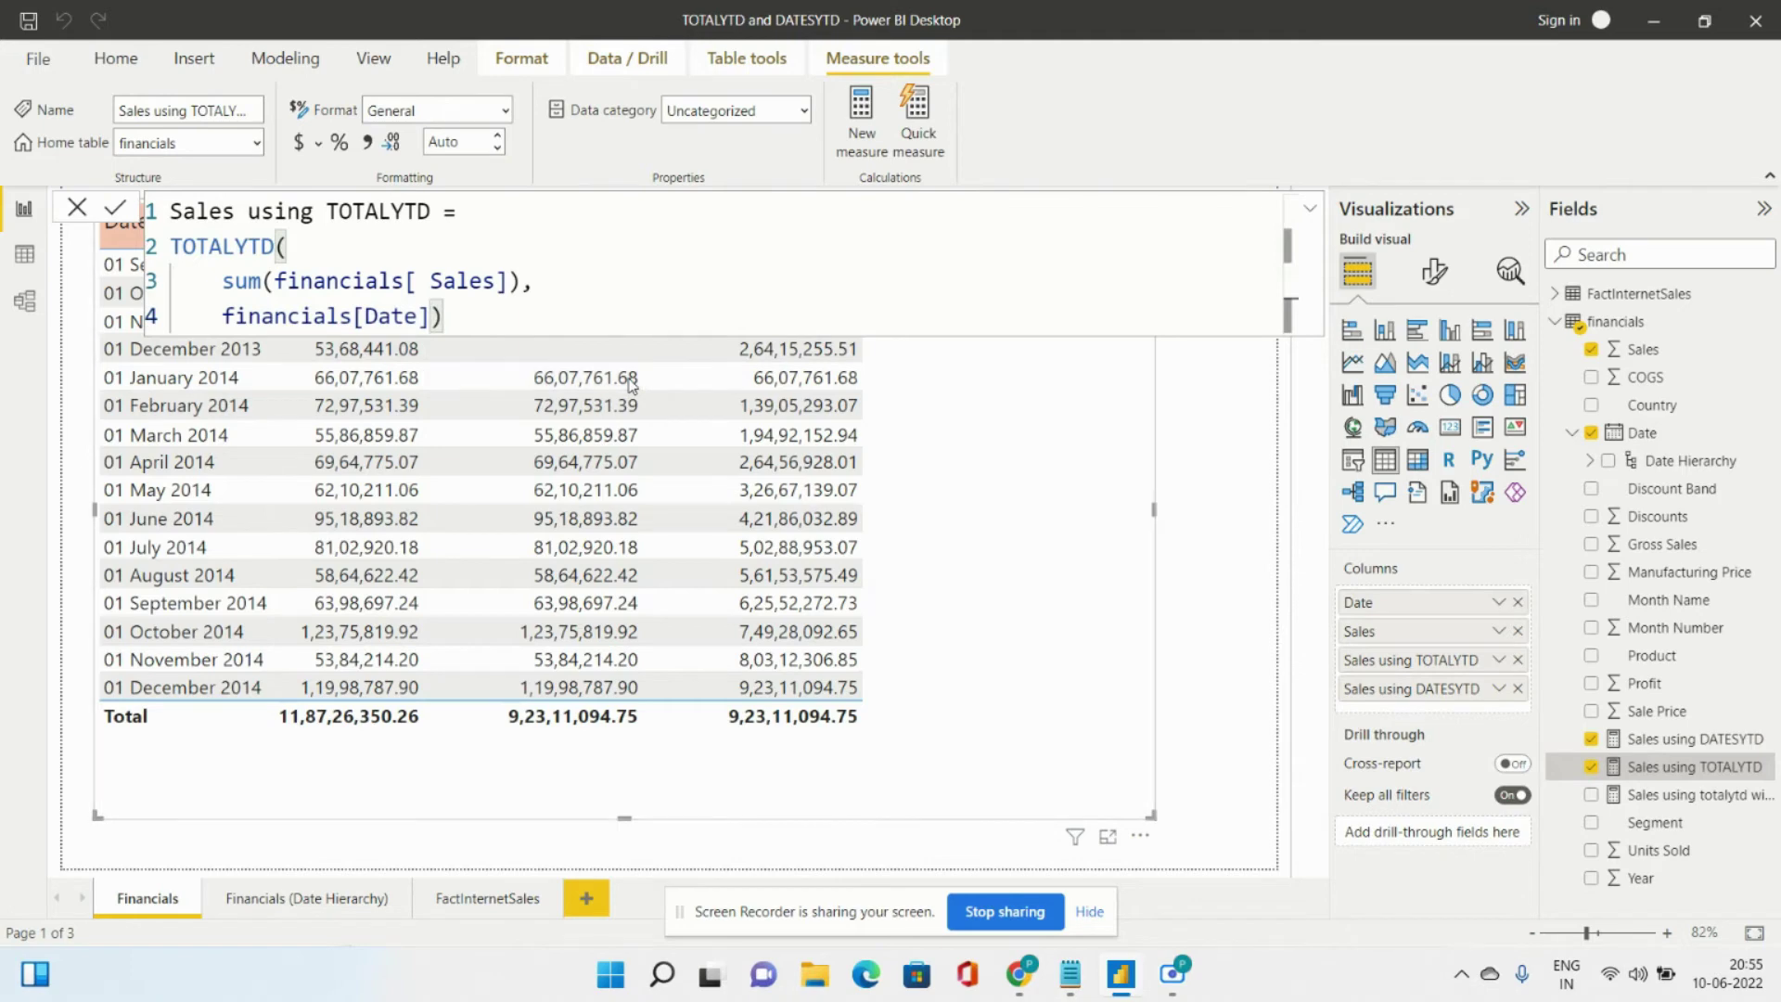
key("Return")
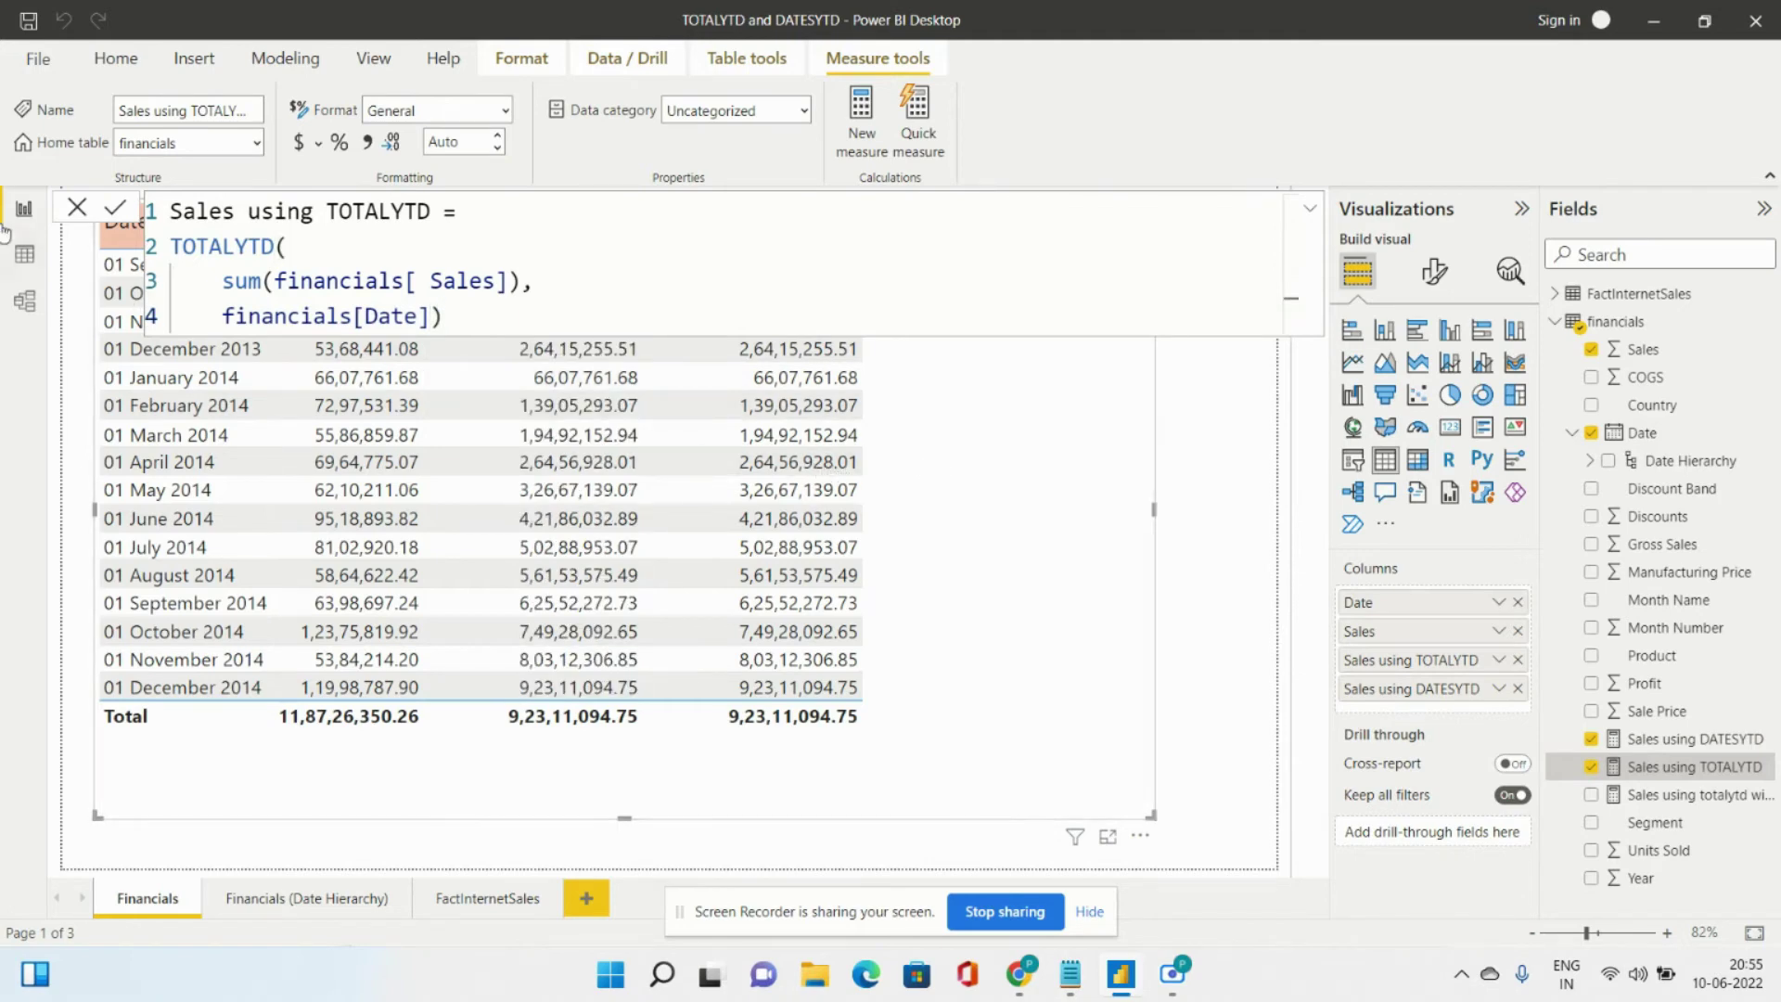
left_click(77, 207)
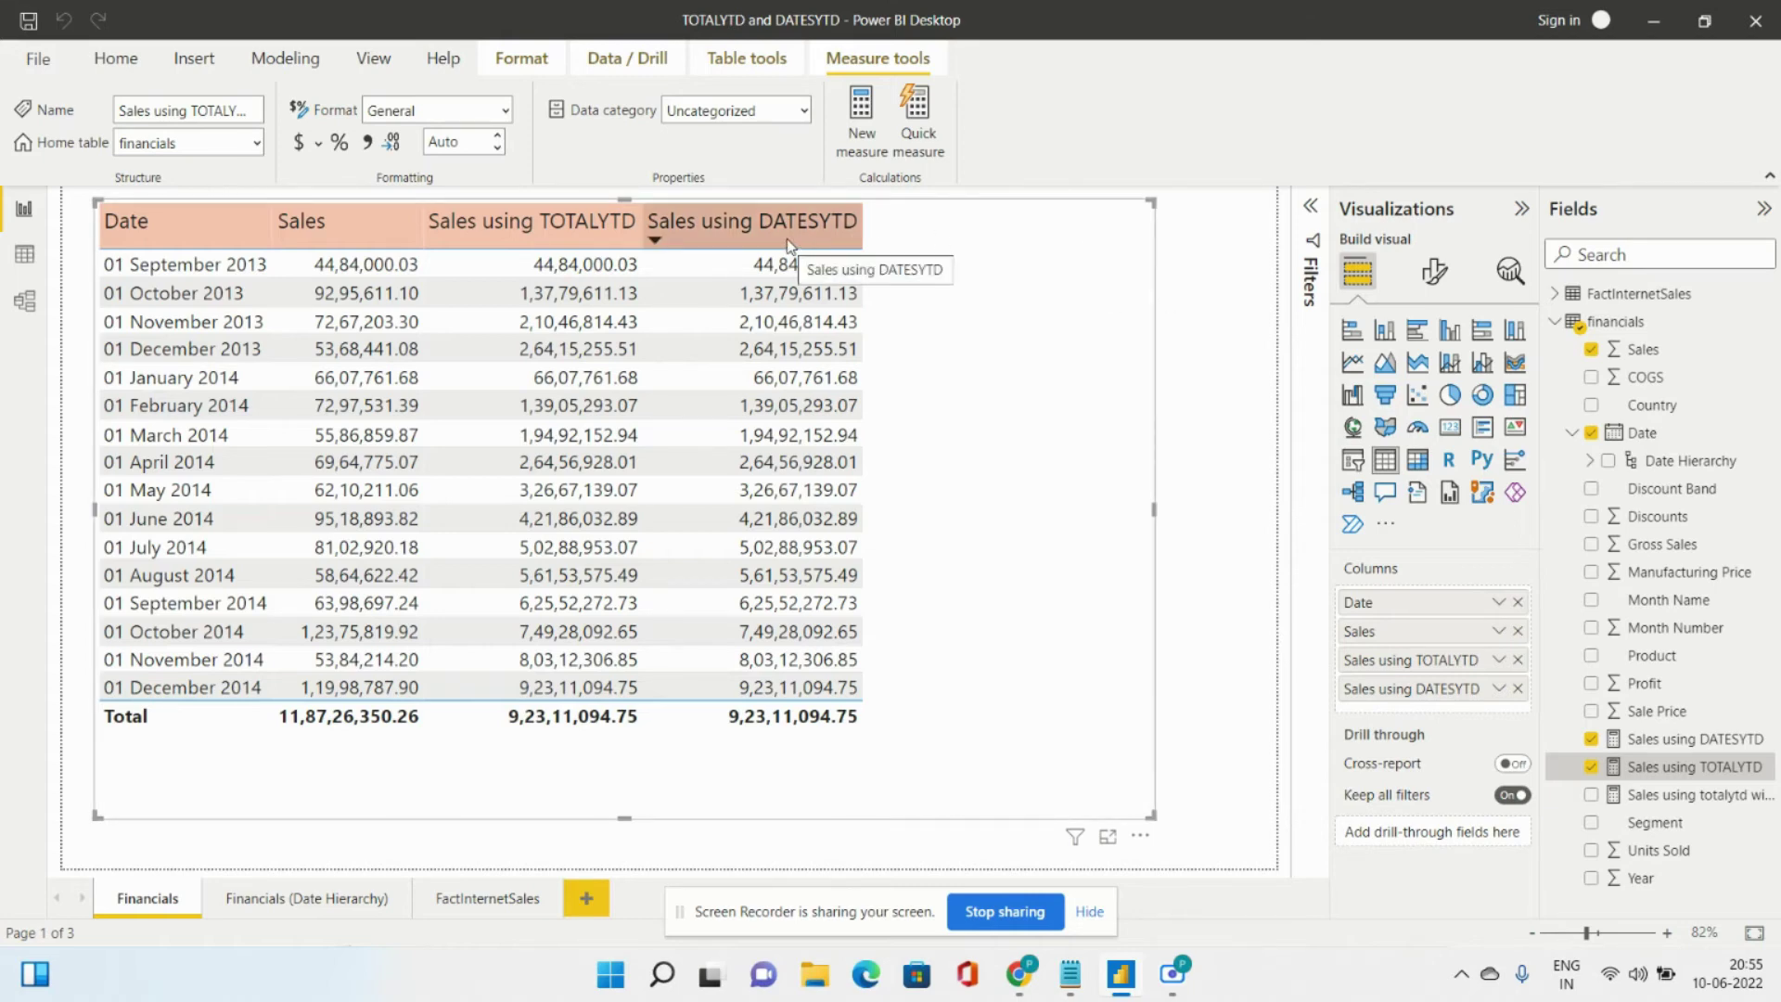
Show the Sales using DATESYTD formula and highlight the optional year end date argument in the Notepad syntax notes.
left_click(1688, 740)
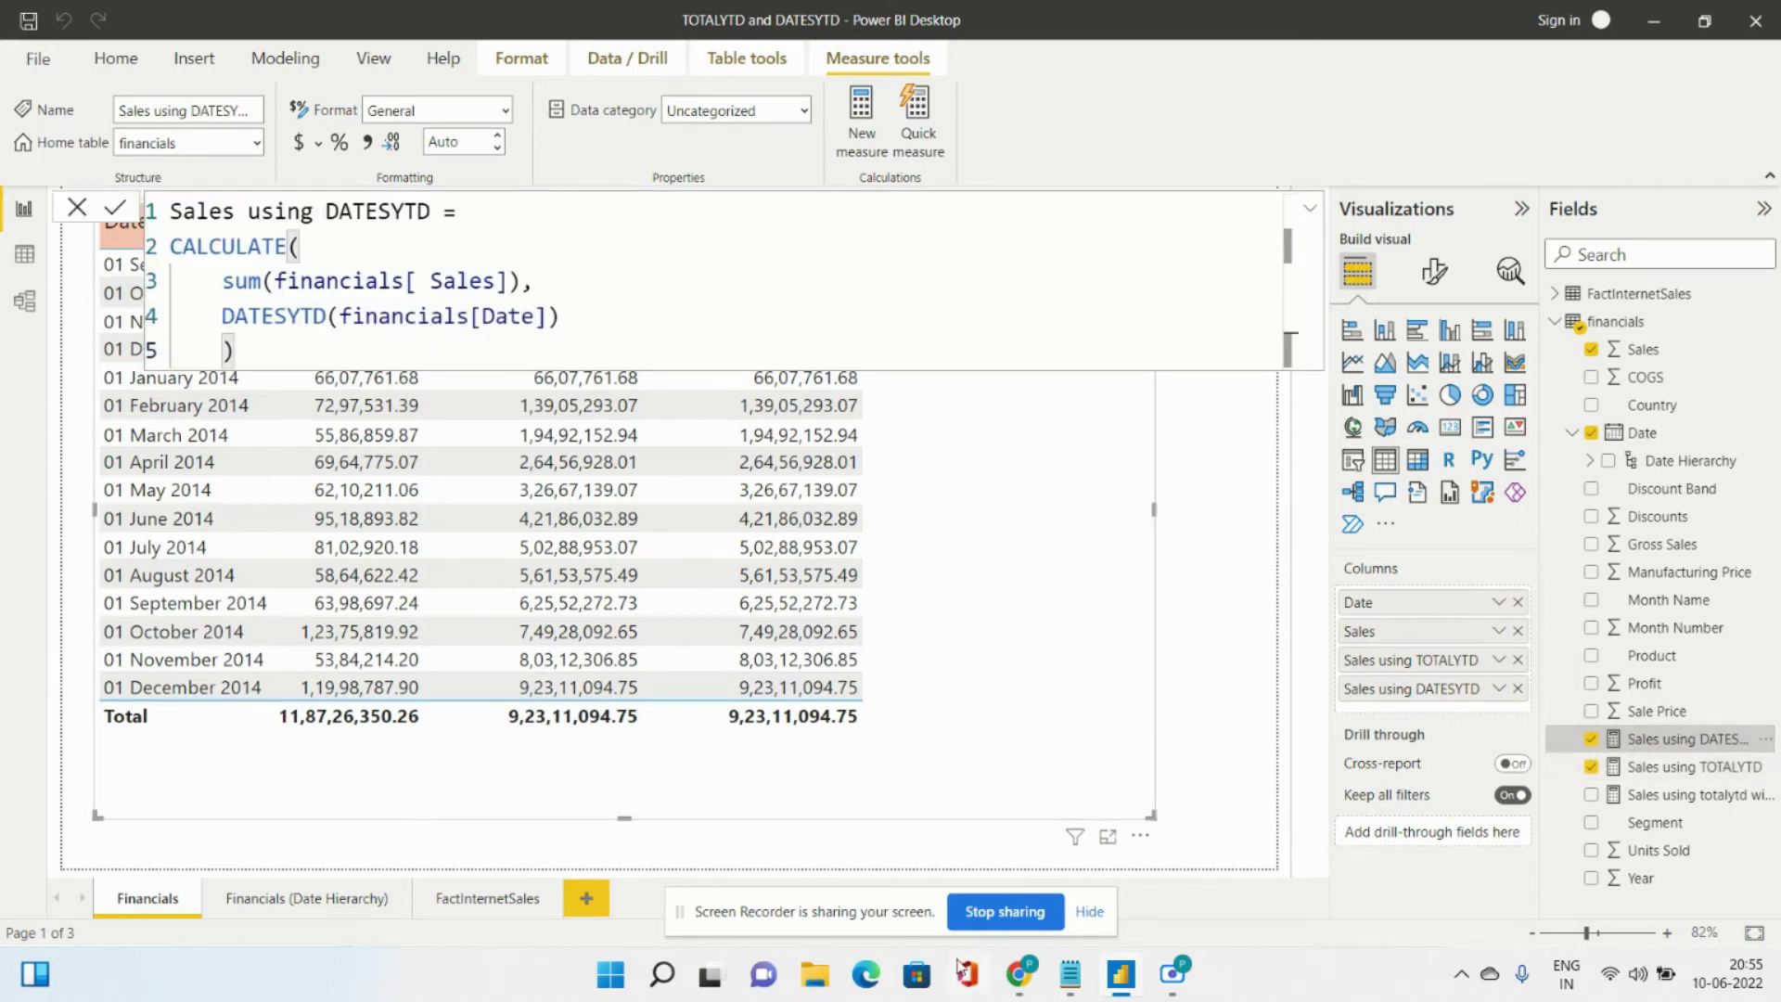
mouse_move(1058, 984)
left_click(1111, 872)
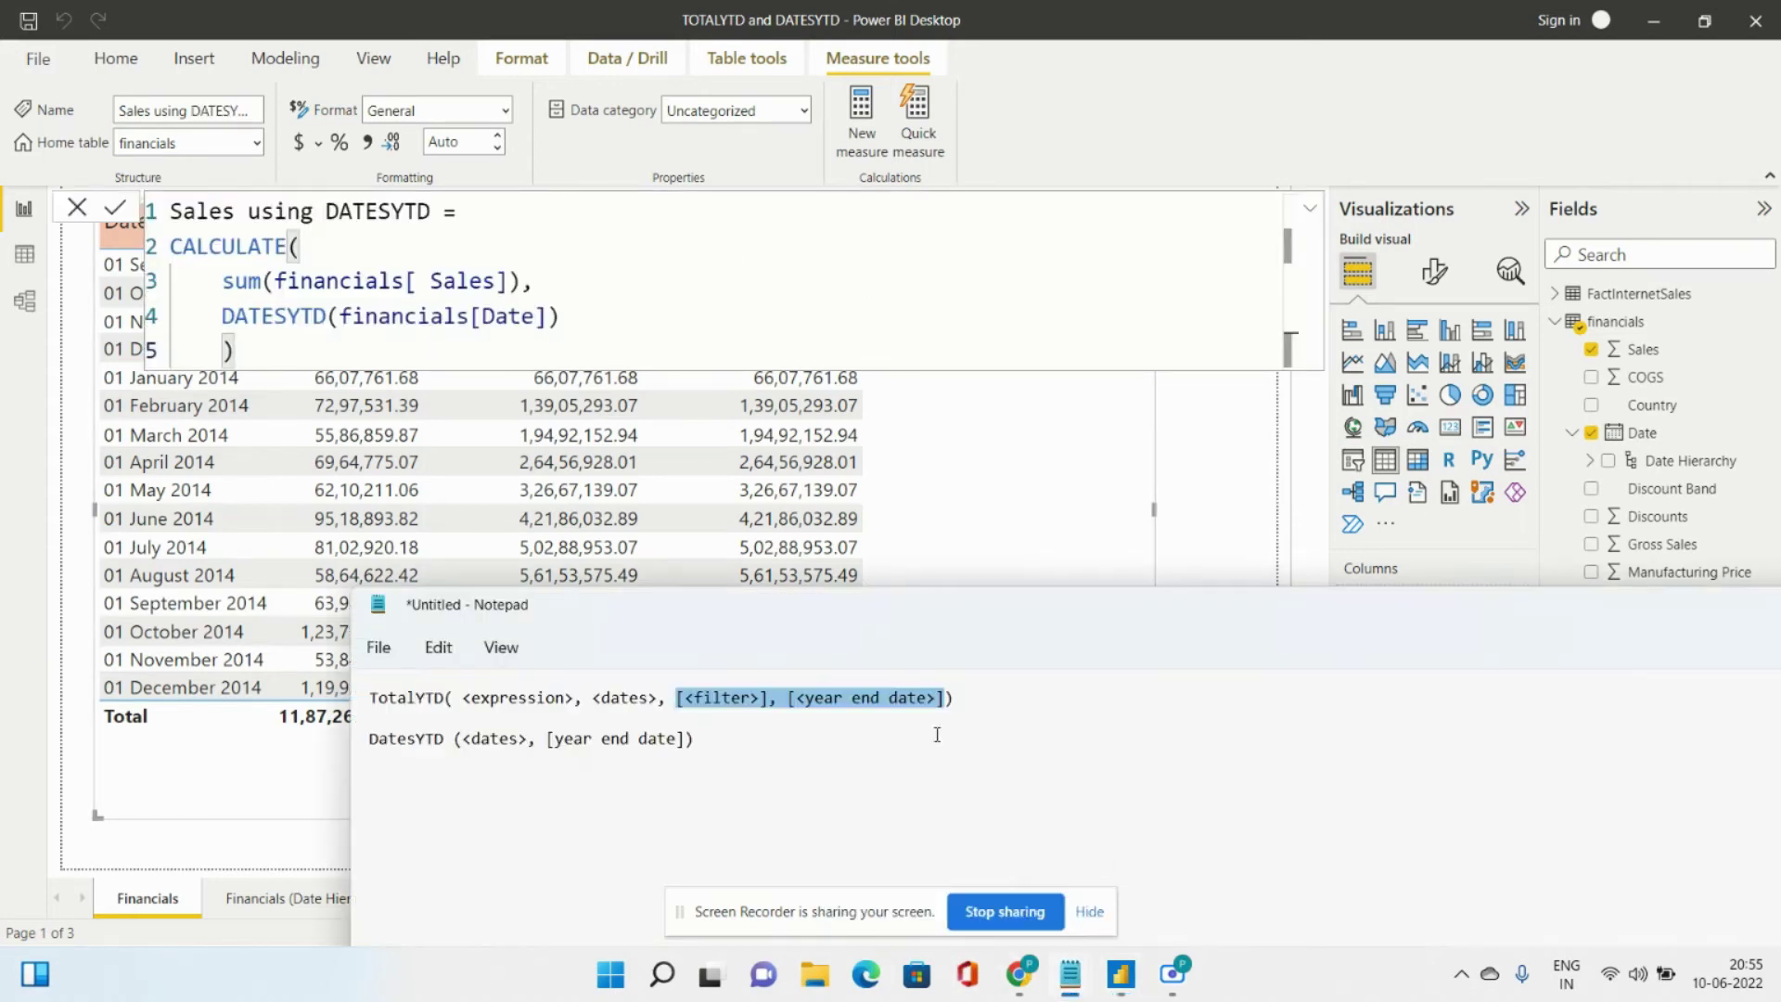
left_click(558, 743)
left_click_drag(547, 739, 676, 739)
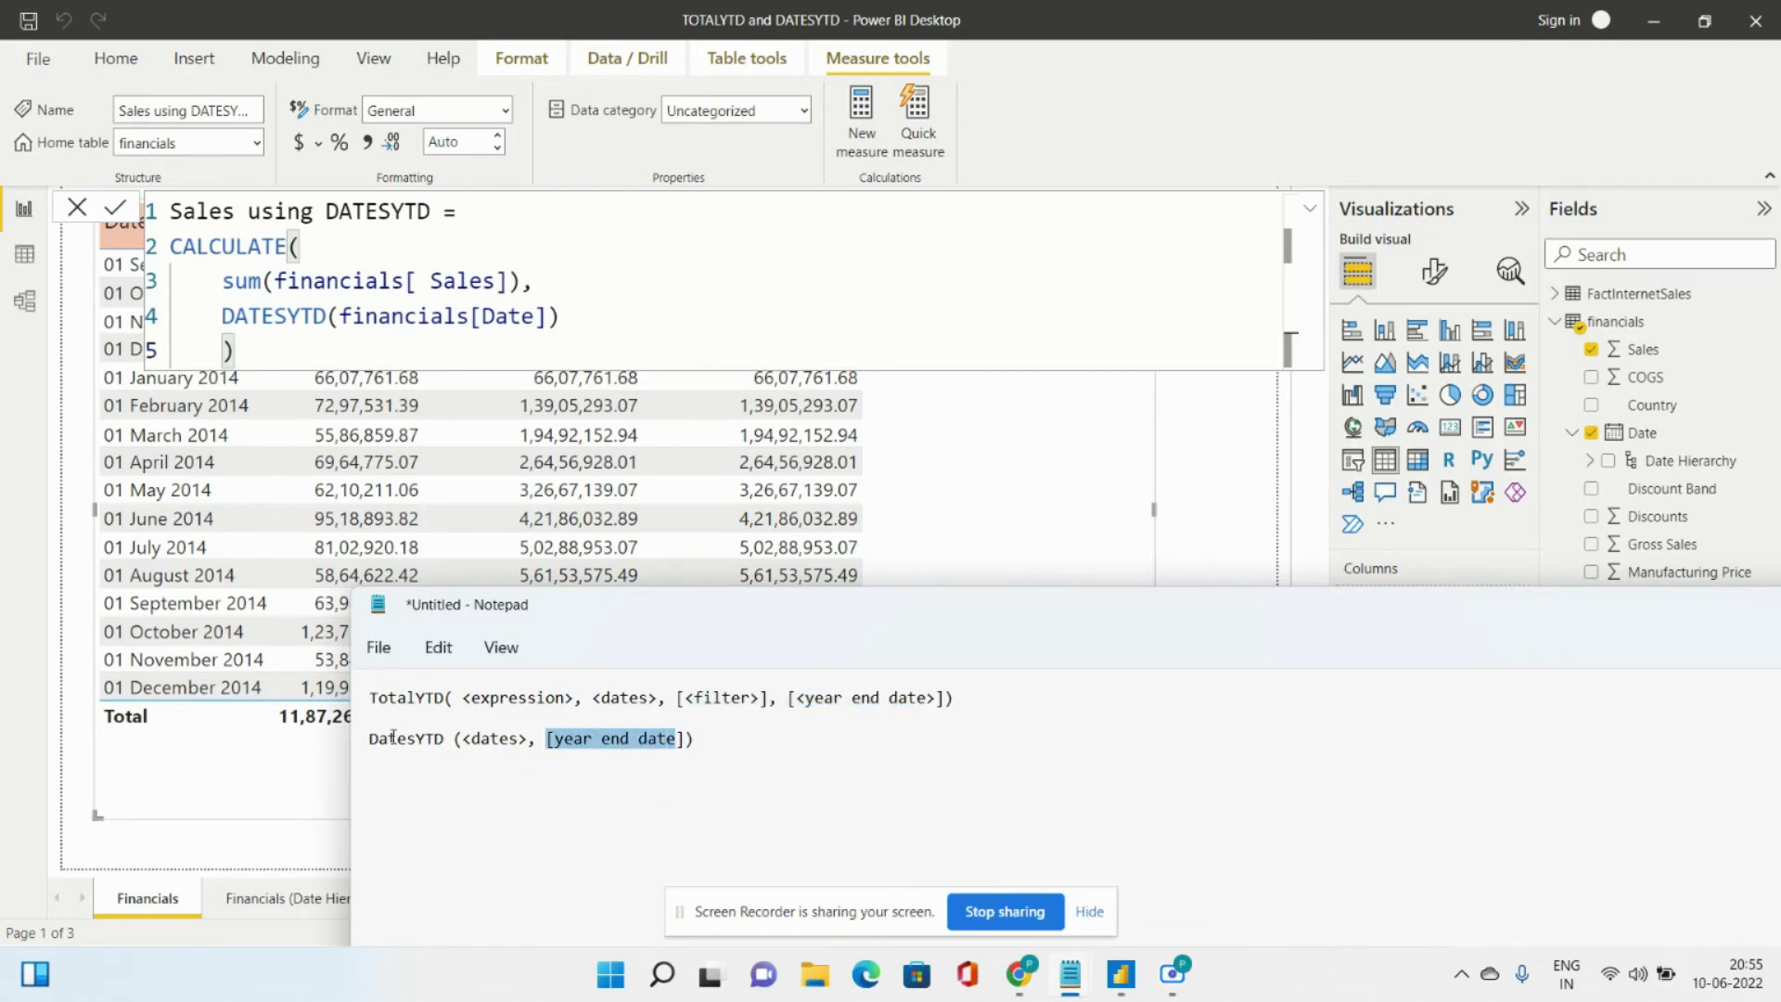
Highlight the dates argument in the Notepad DATESYTD syntax and the matching DATESYTD(financials[Date]) in the measure, and close the formula editor.
left_click_drag(374, 739, 525, 748)
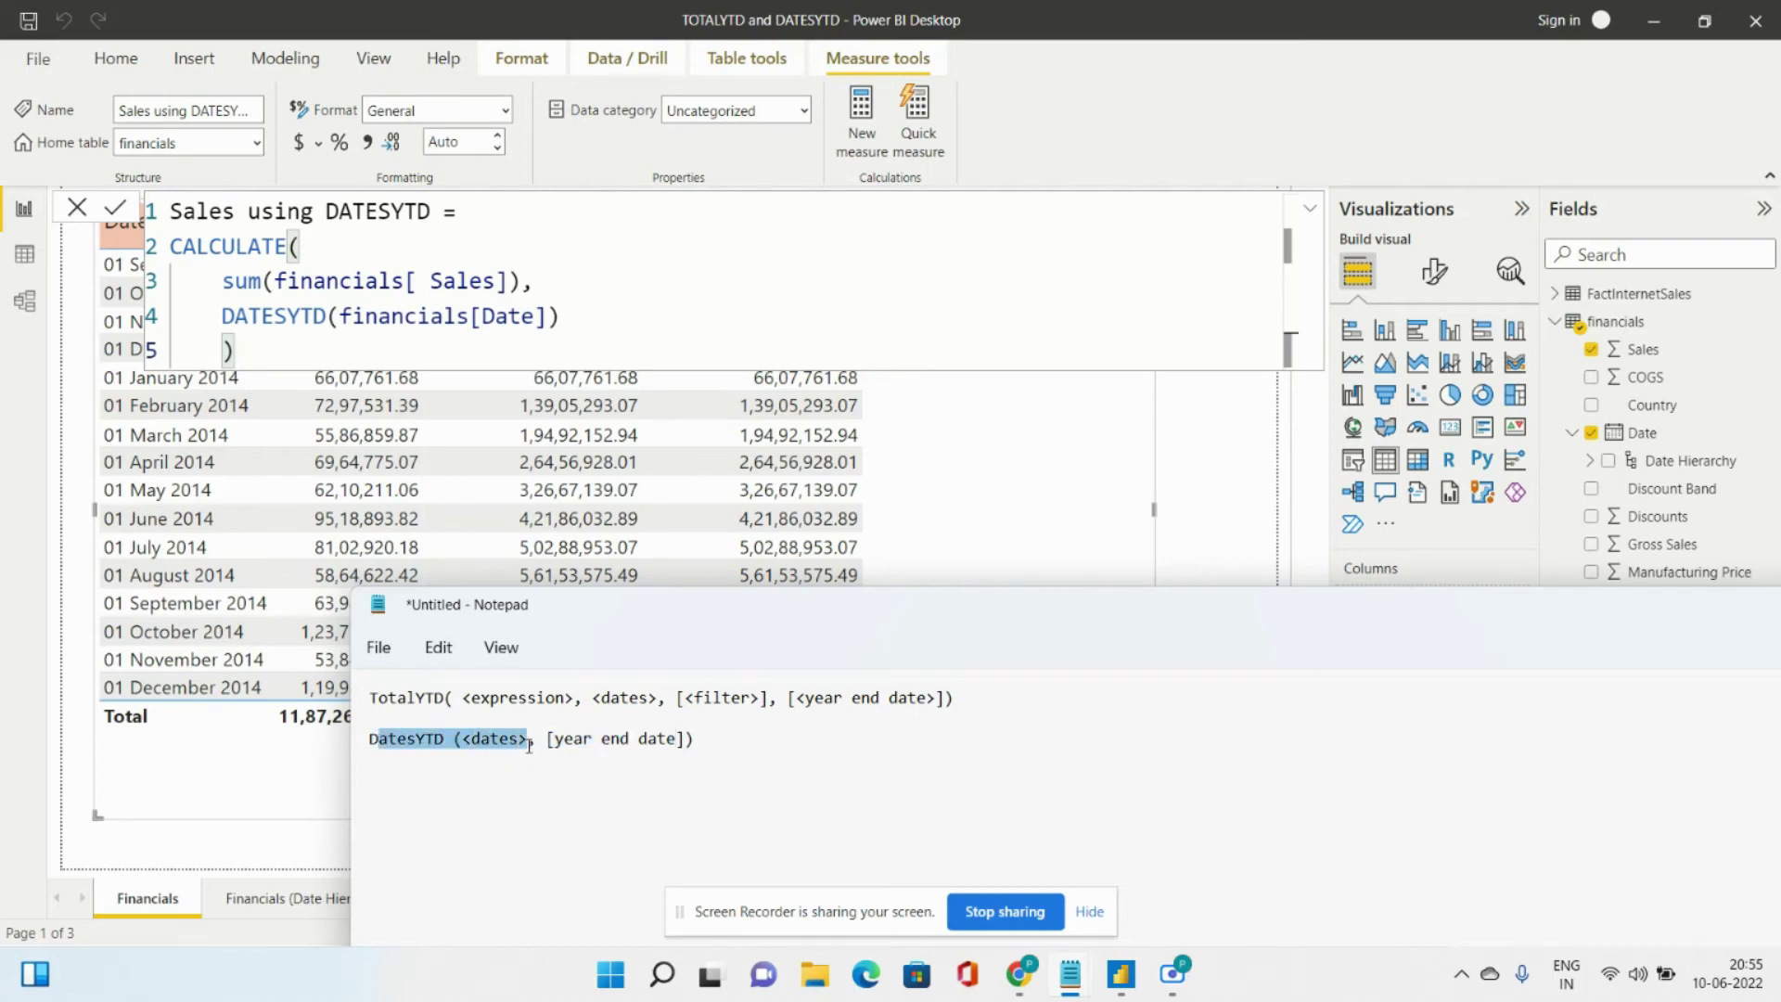
double_click(494, 740)
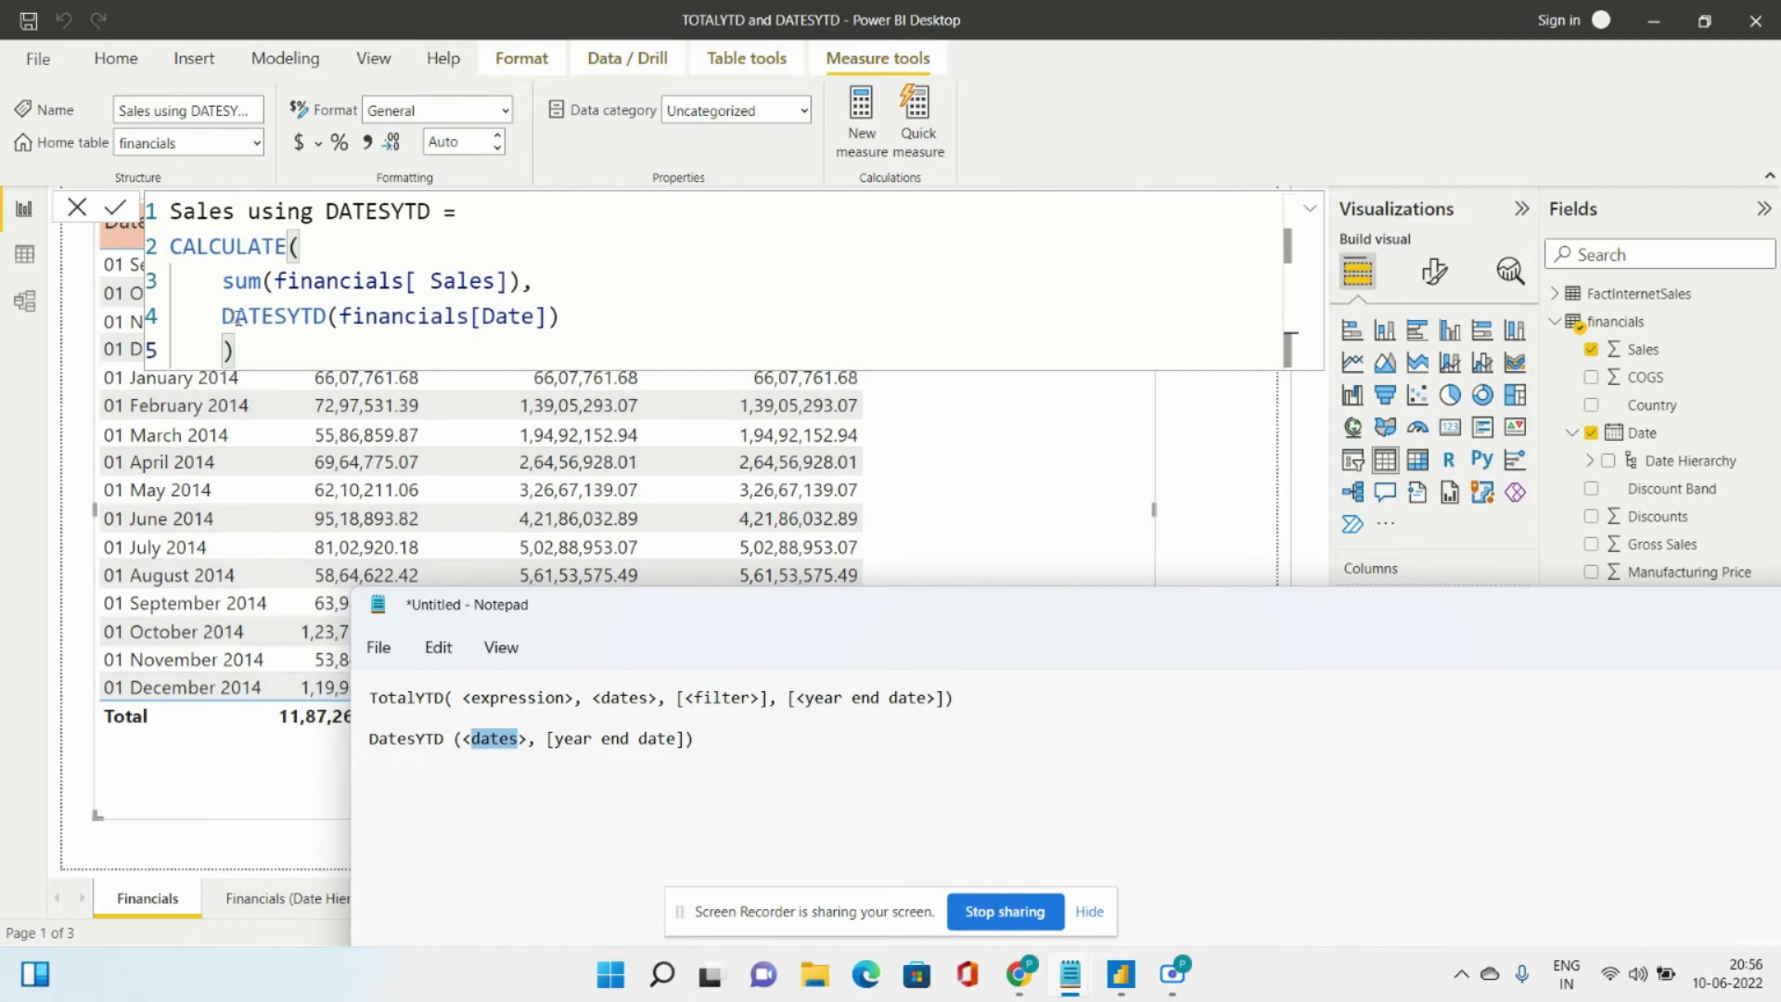
left_click_drag(549, 315, 223, 322)
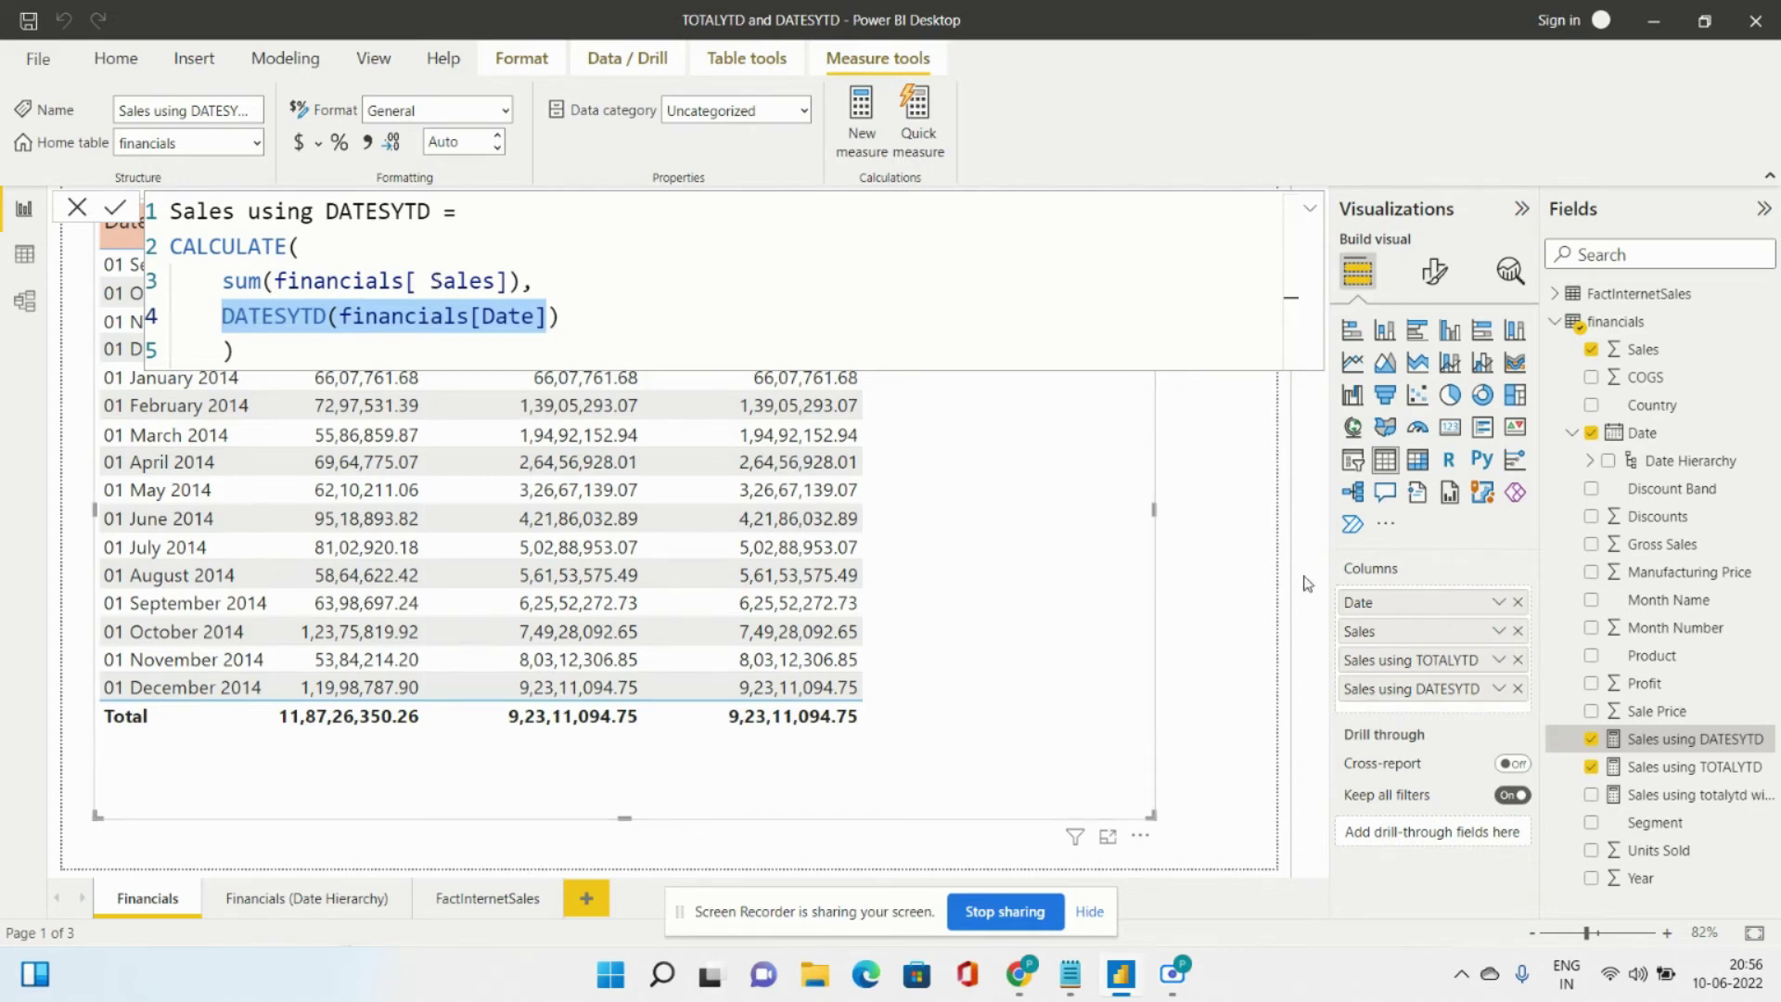
left_click(1258, 561)
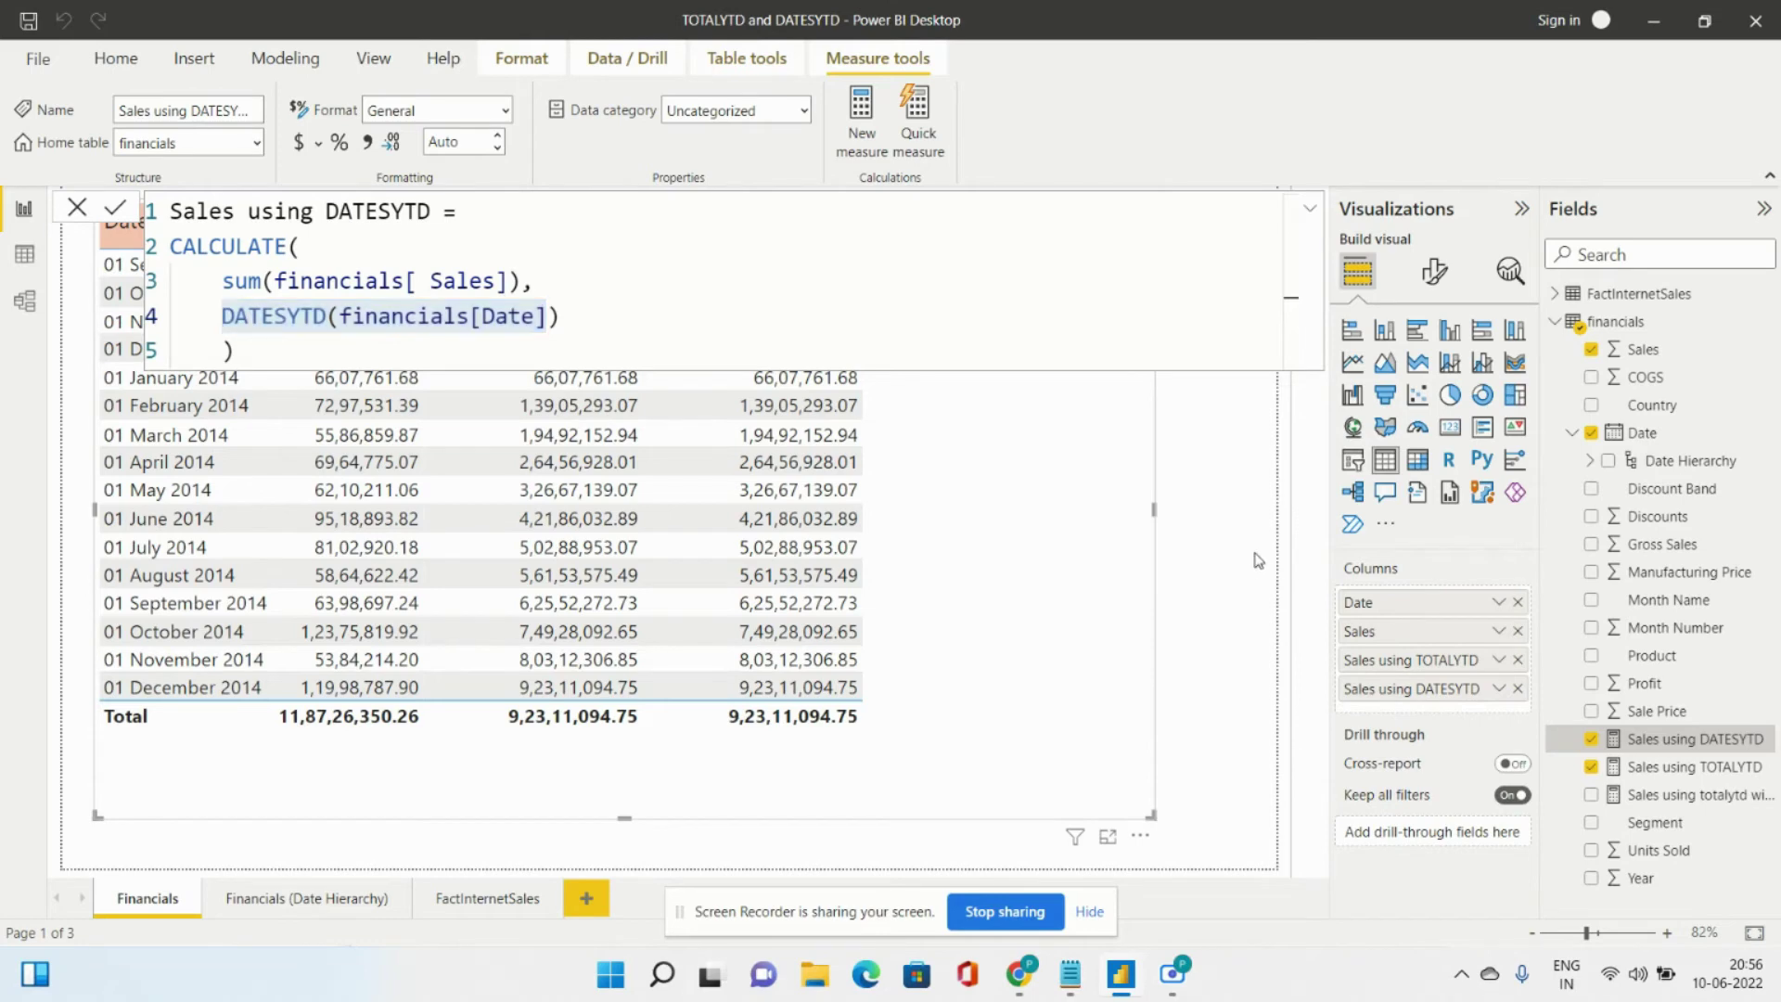
left_click(78, 210)
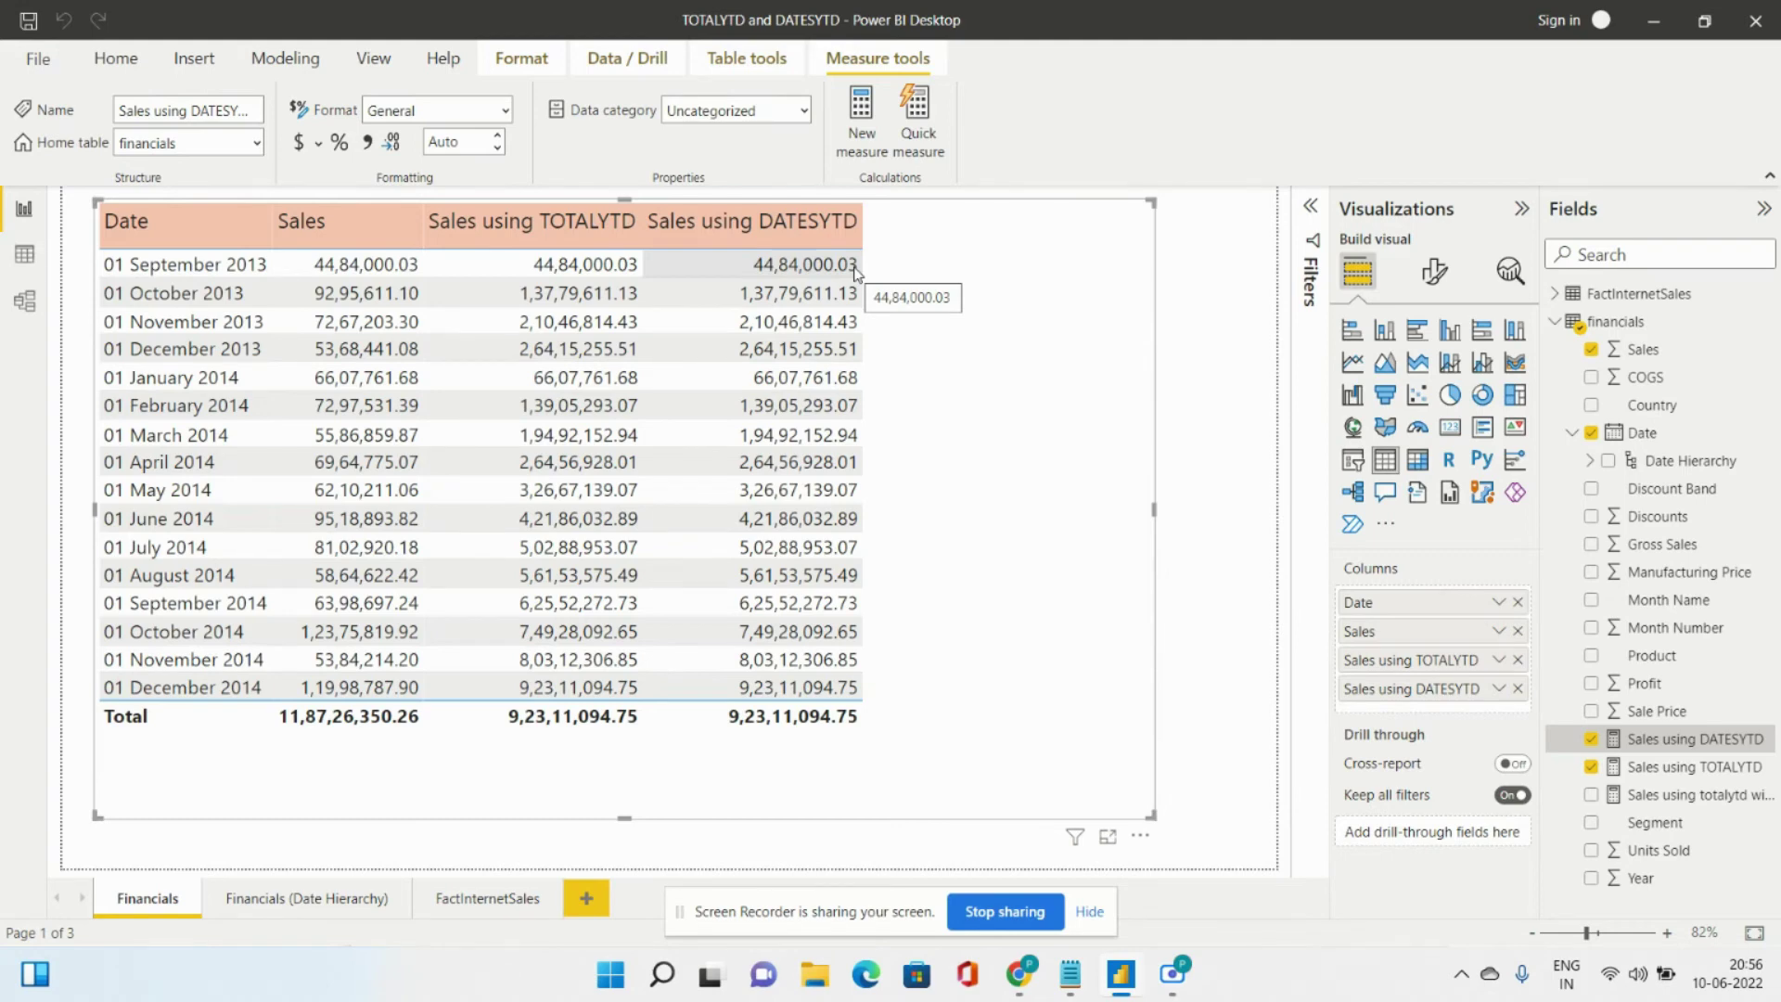
On the Financials (Date Hierarchy) page, remove the Sales using totalytd with ._Date, Sales and Date fields from the table visual.
left_click(354, 901)
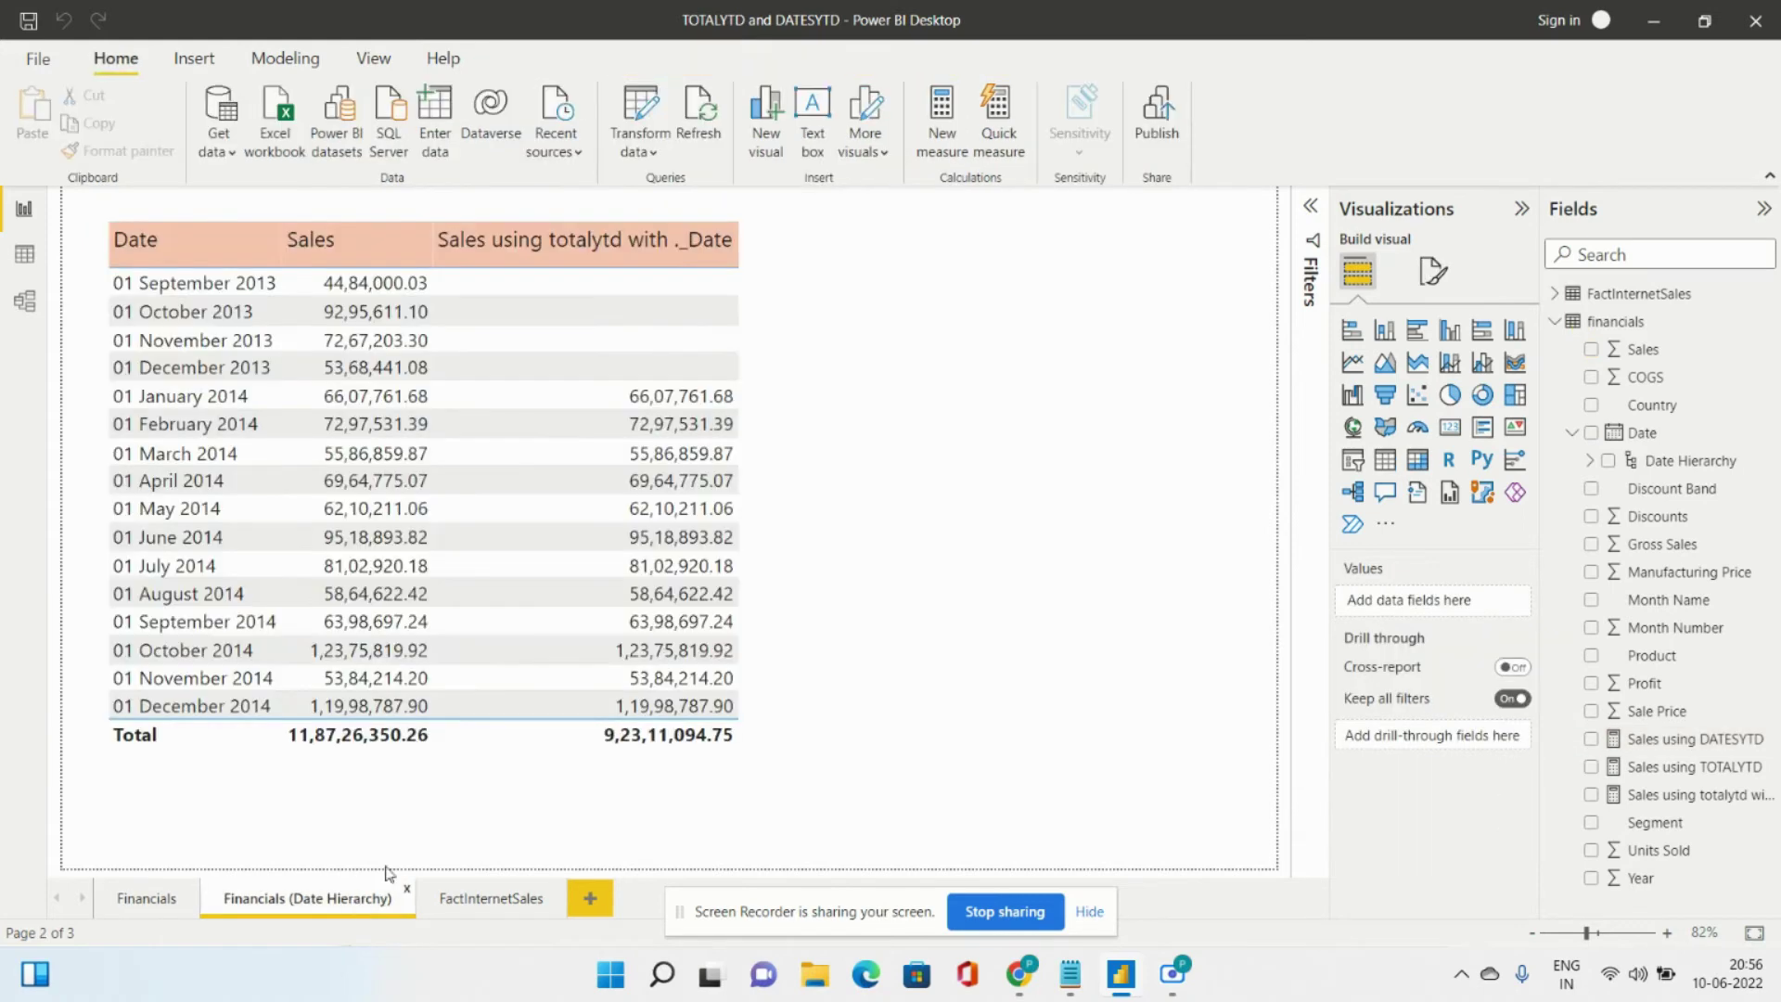
left_click(776, 377)
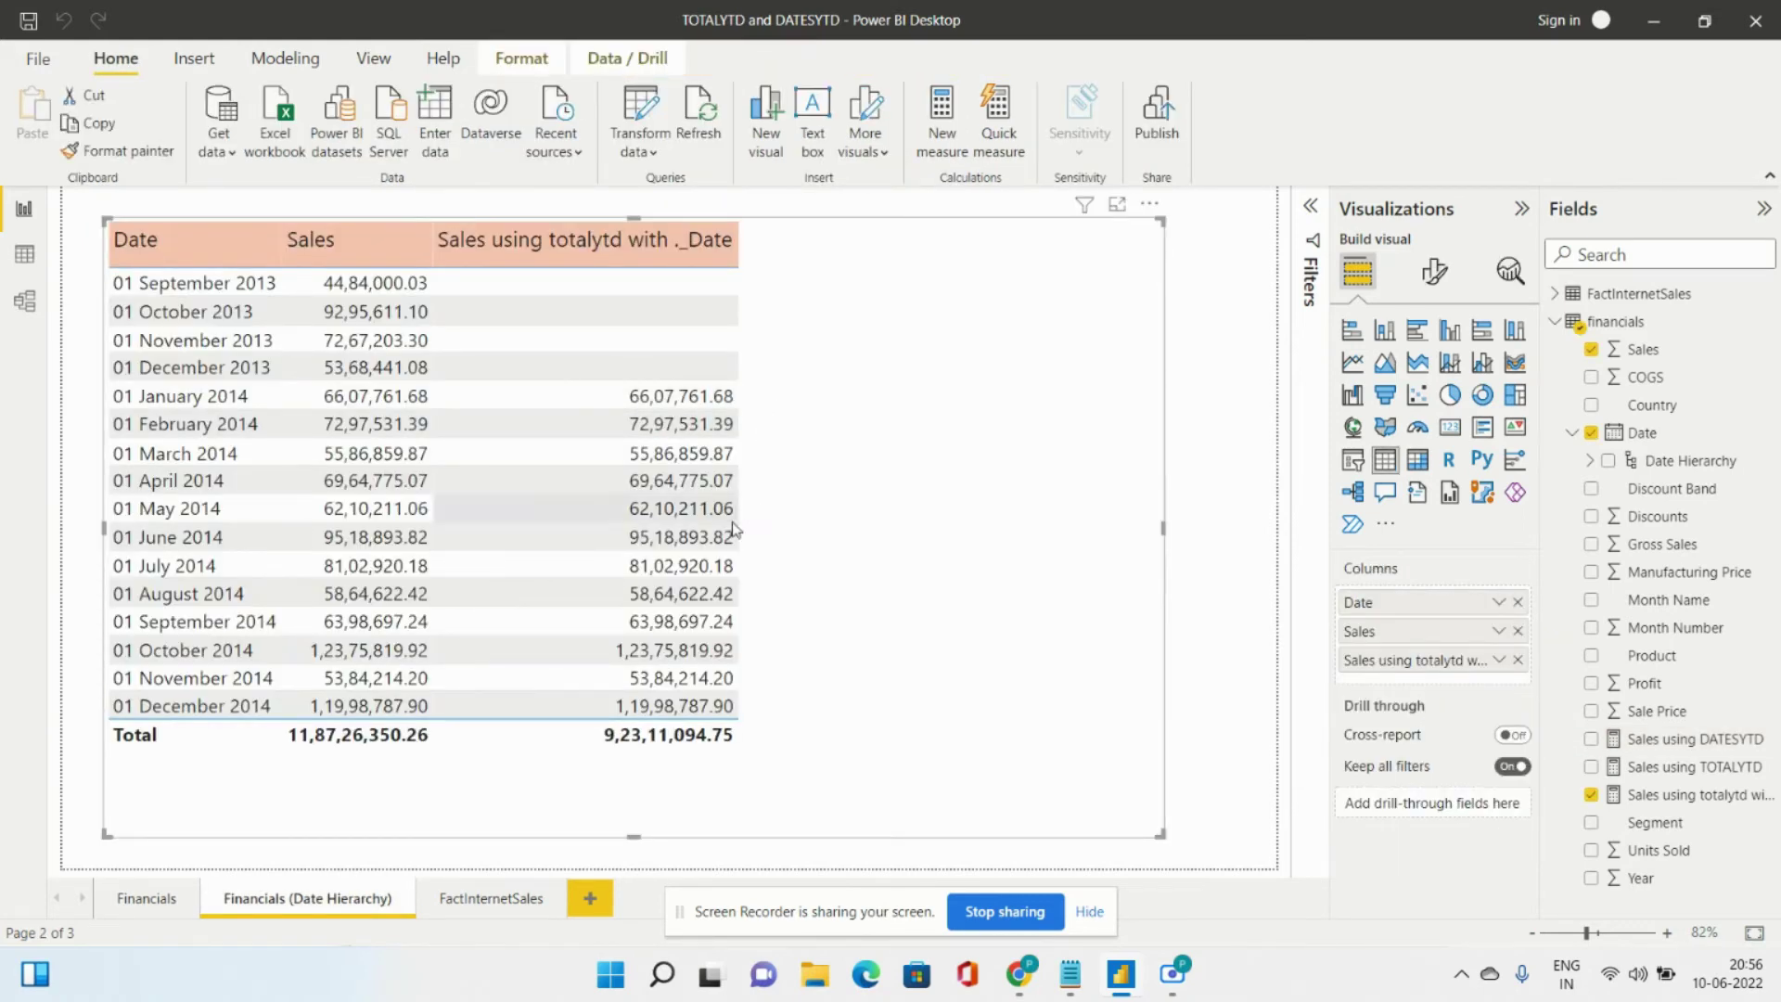
left_click(1519, 660)
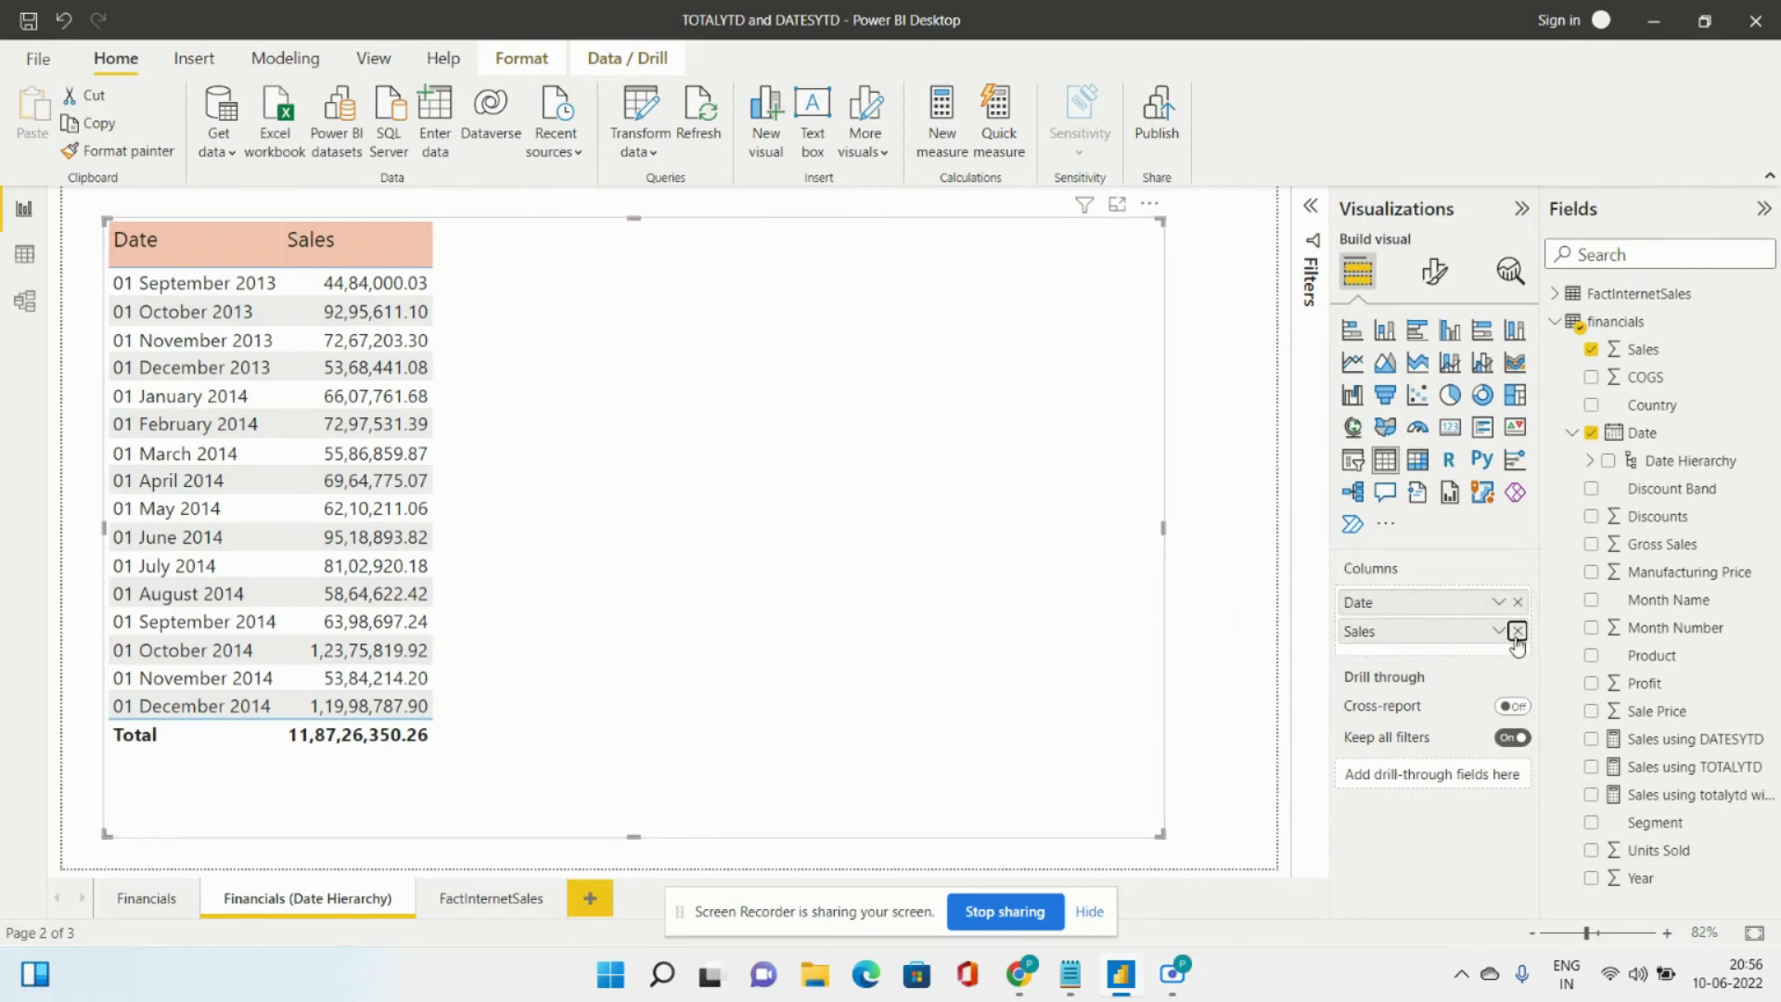
left_click(1519, 631)
left_click(1517, 602)
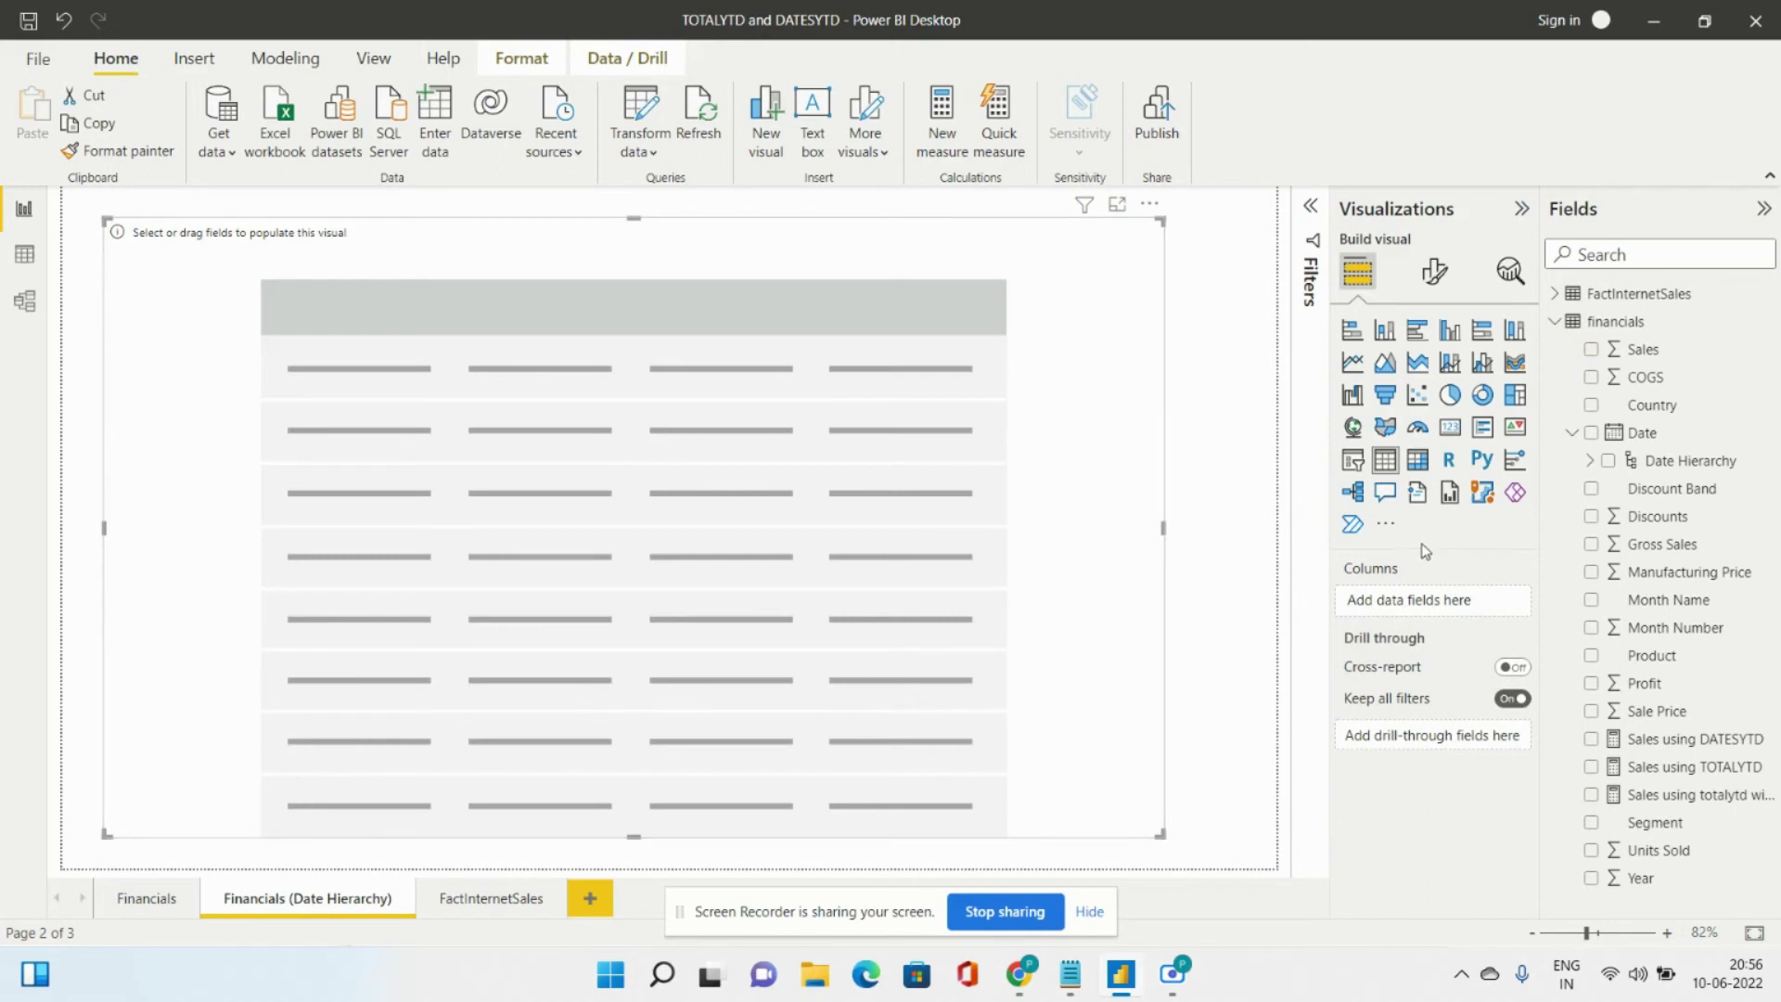
Fill the empty table visual with the financials Date hierarchy, Sales and the Sales using totalytd with ._Date measure.
left_click(1591, 433)
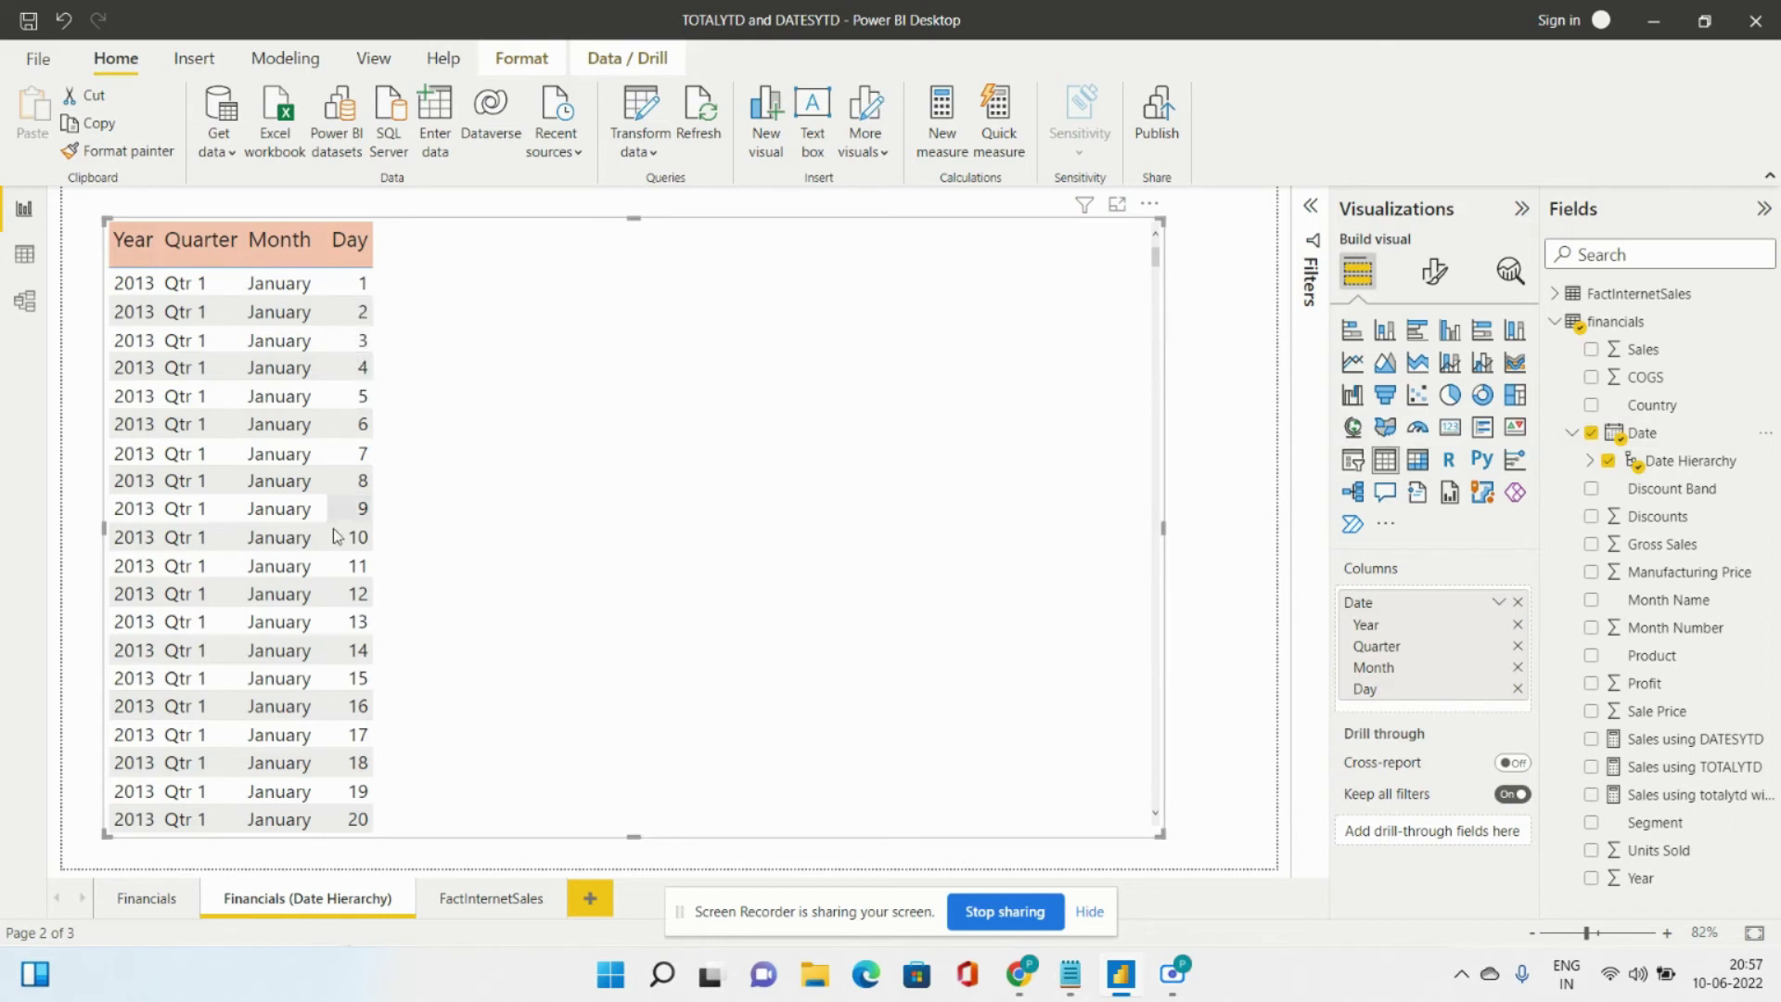
scroll(343, 674, "down", 10)
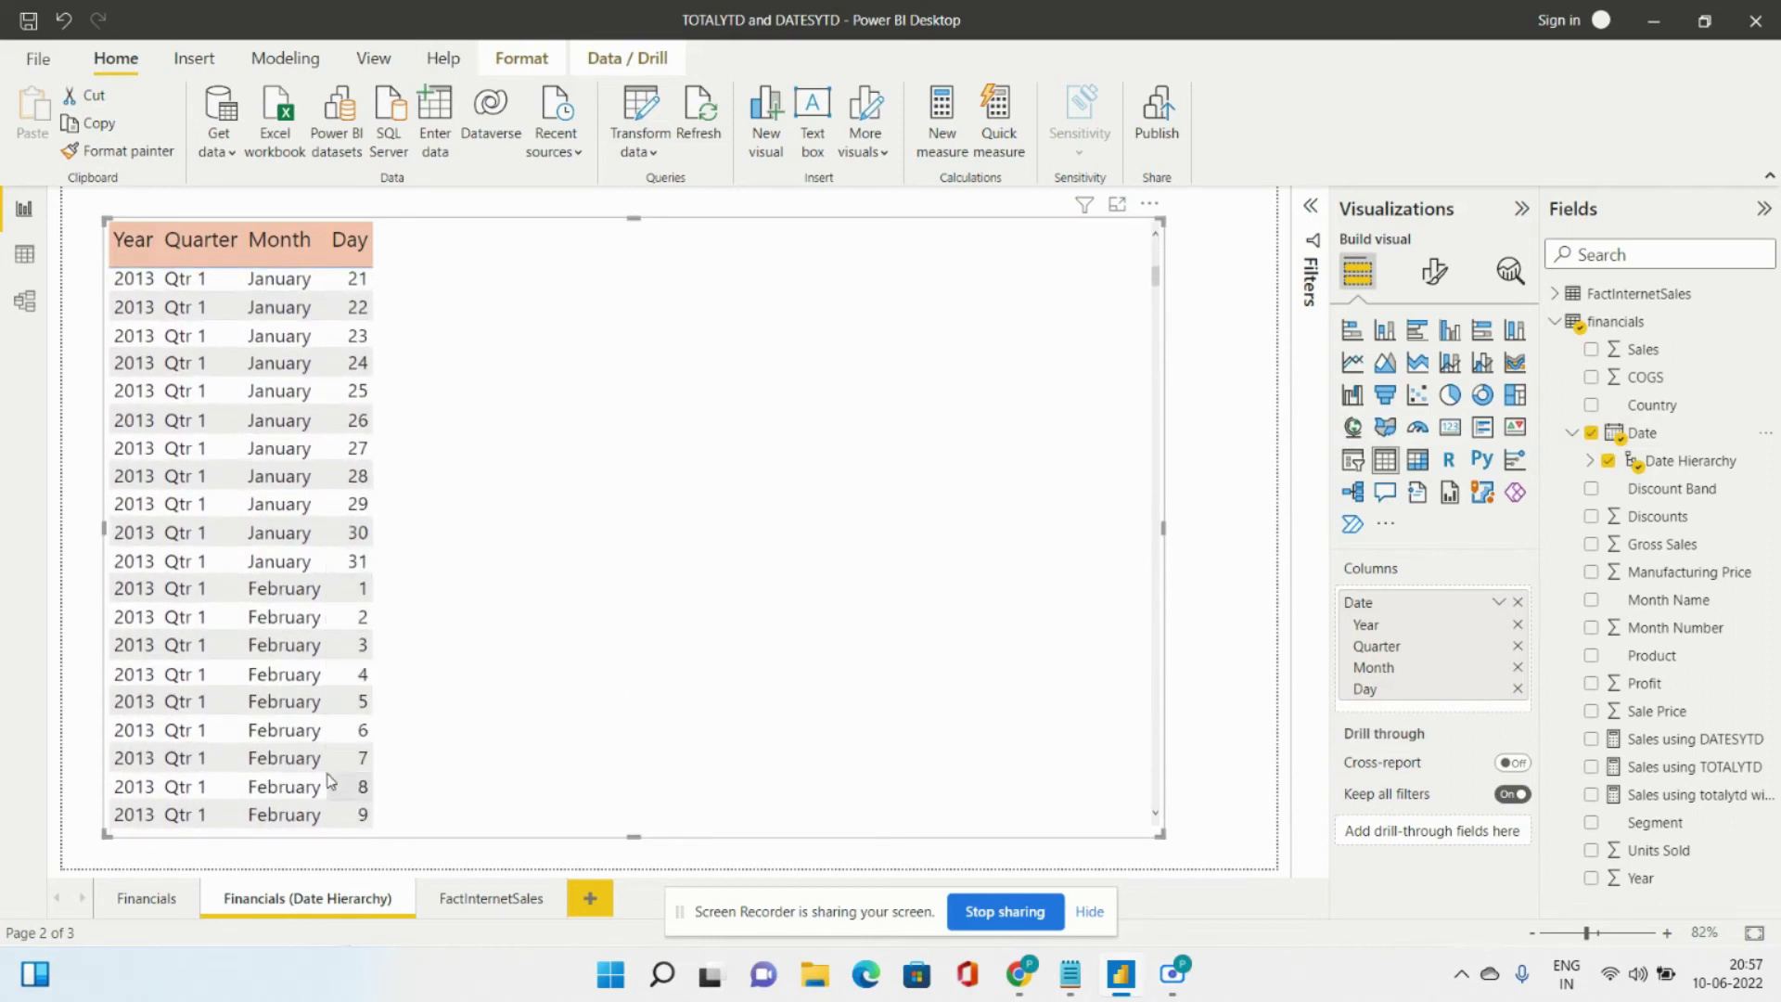
left_click(1592, 352)
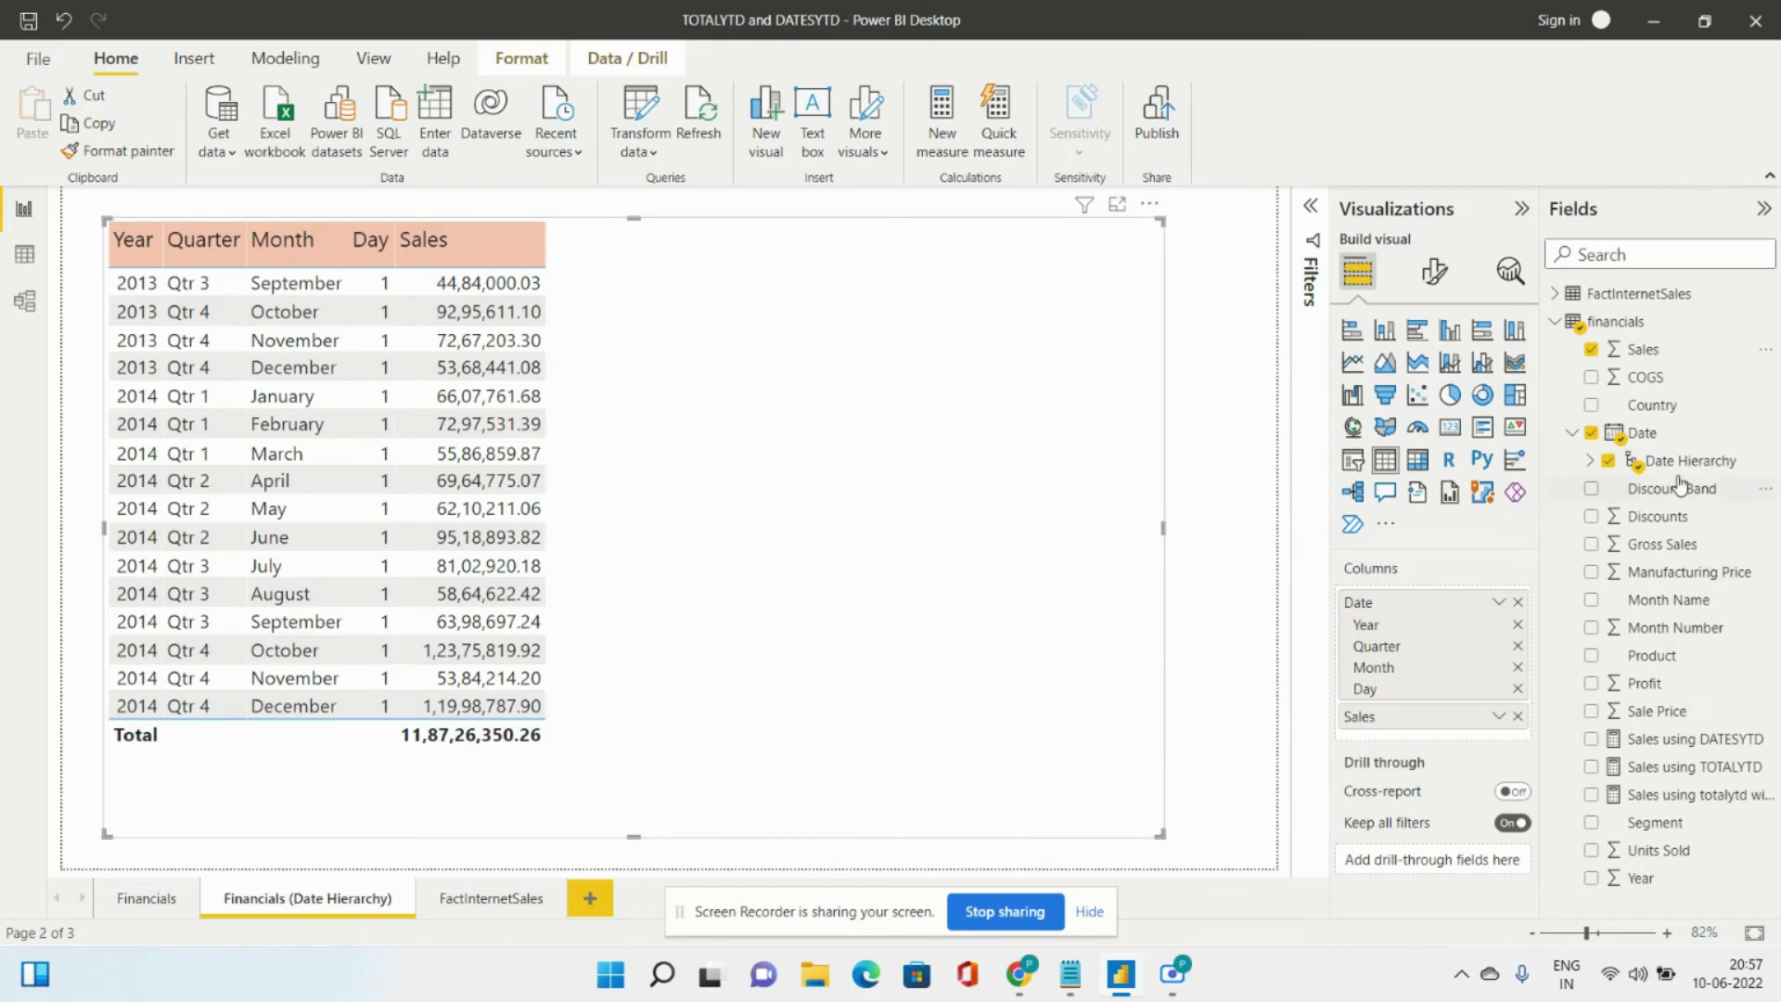
left_click(1592, 795)
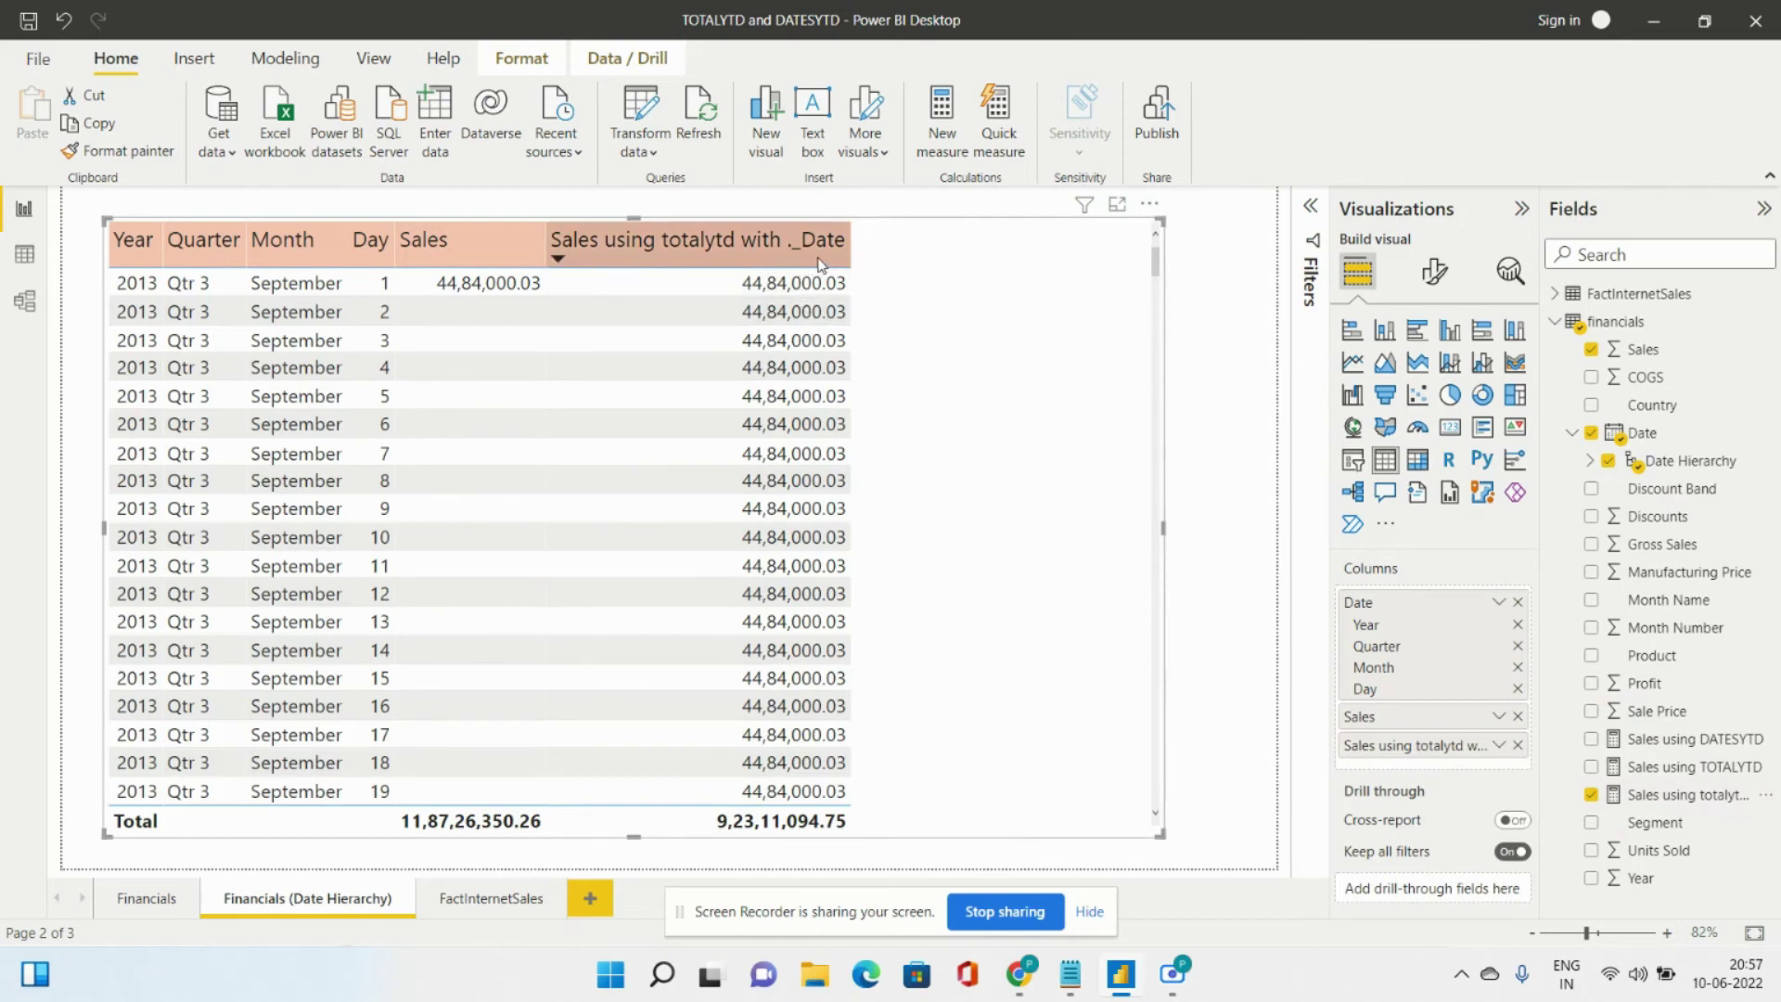
Show the Sales using totalytd with ._Date formula, highlight its .[Date] part, compare it with the table's Date hierarchy and close the editor.
left_click(1667, 798)
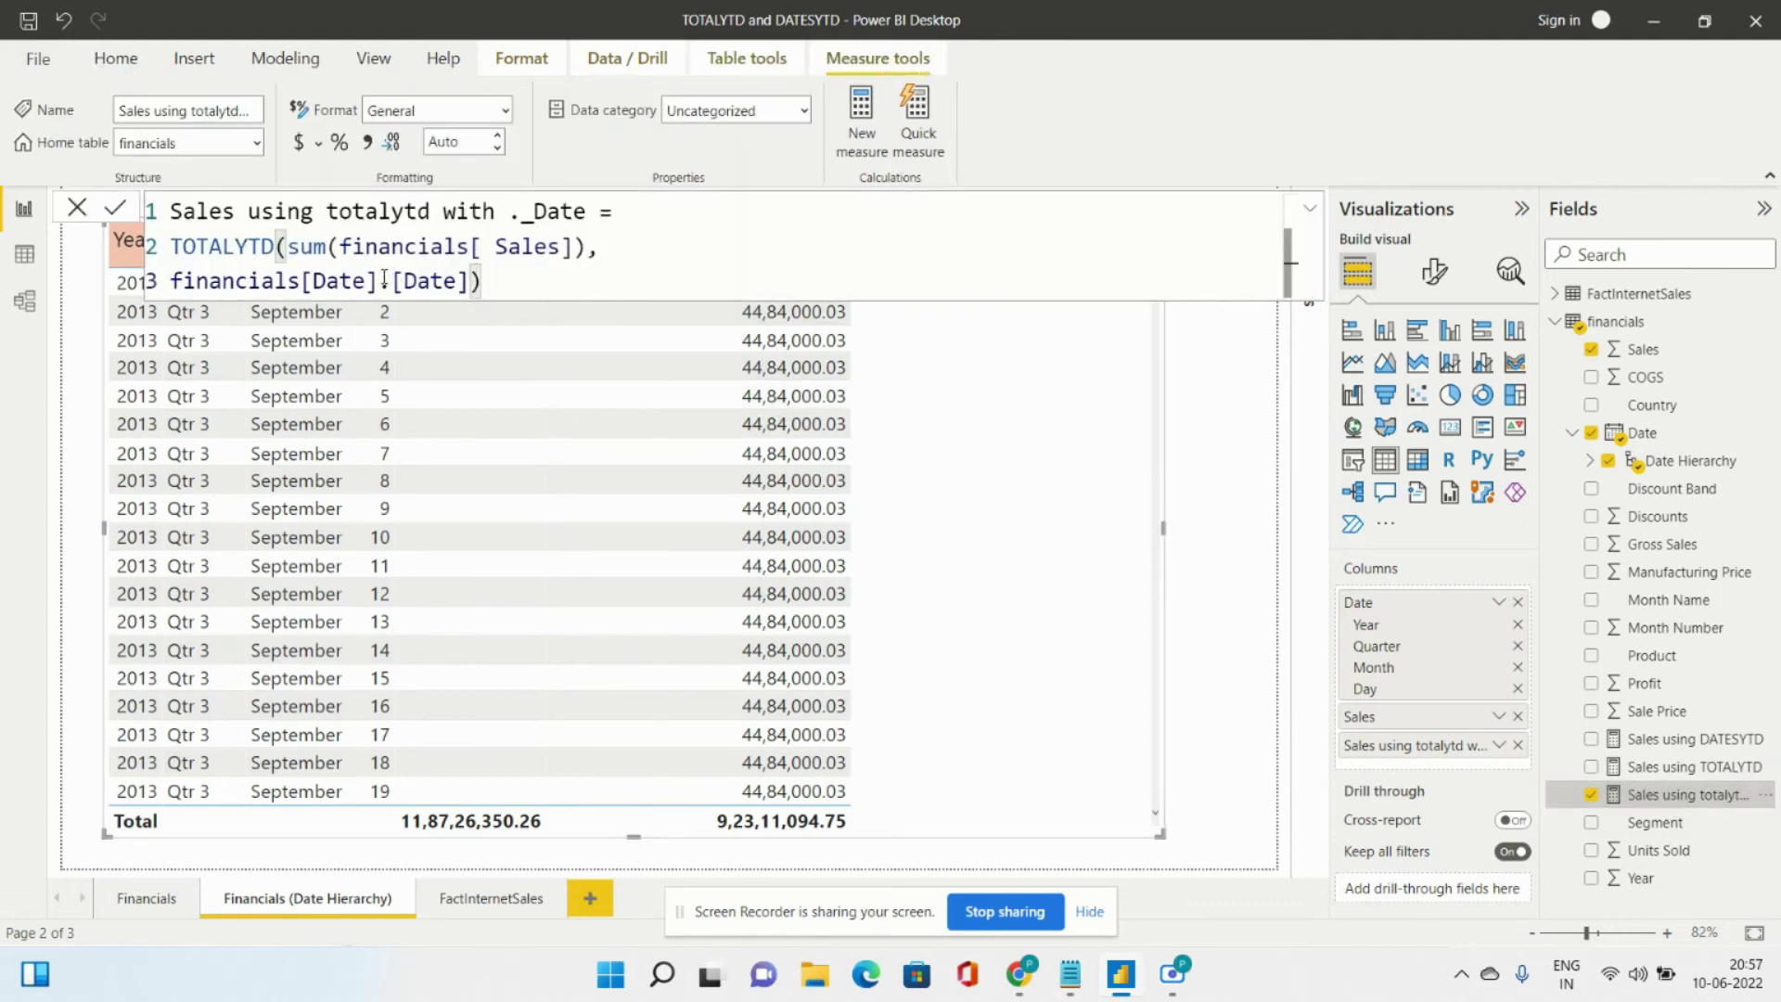
left_click_drag(383, 279, 481, 283)
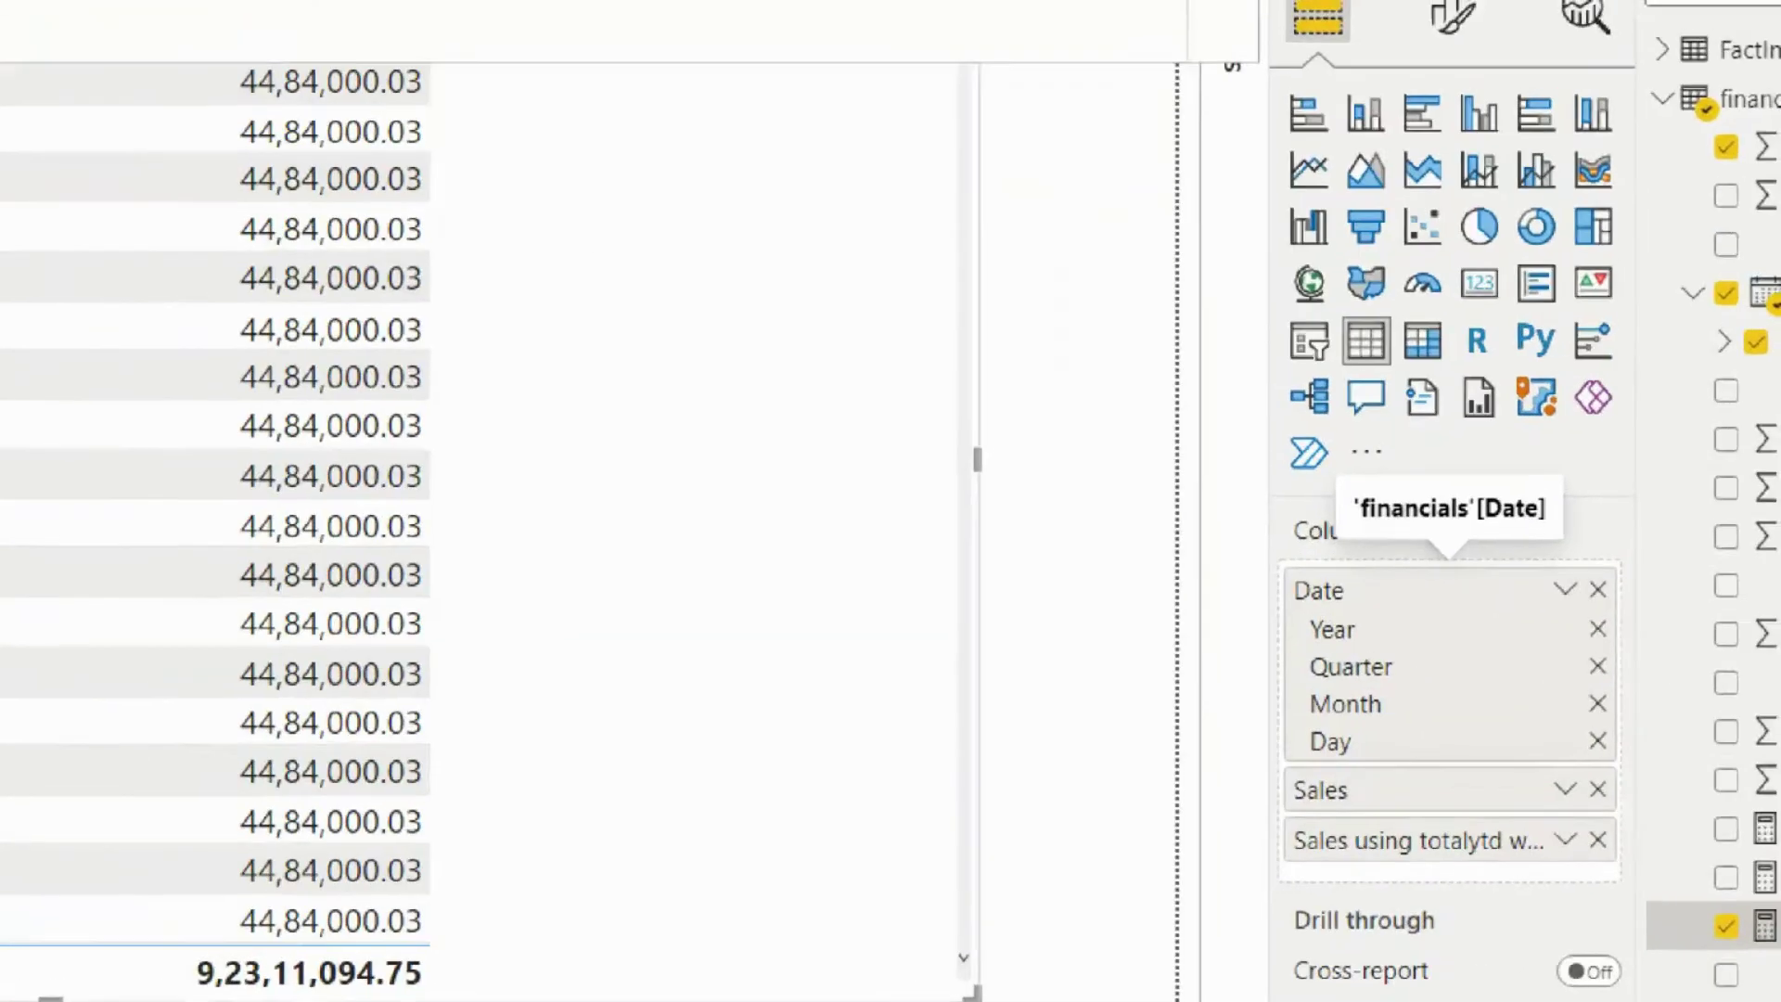
mouse_move(1470, 581)
left_mouse_down()
mouse_move(1299, 569)
mouse_move(1354, 817)
mouse_move(1368, 560)
left_mouse_up()
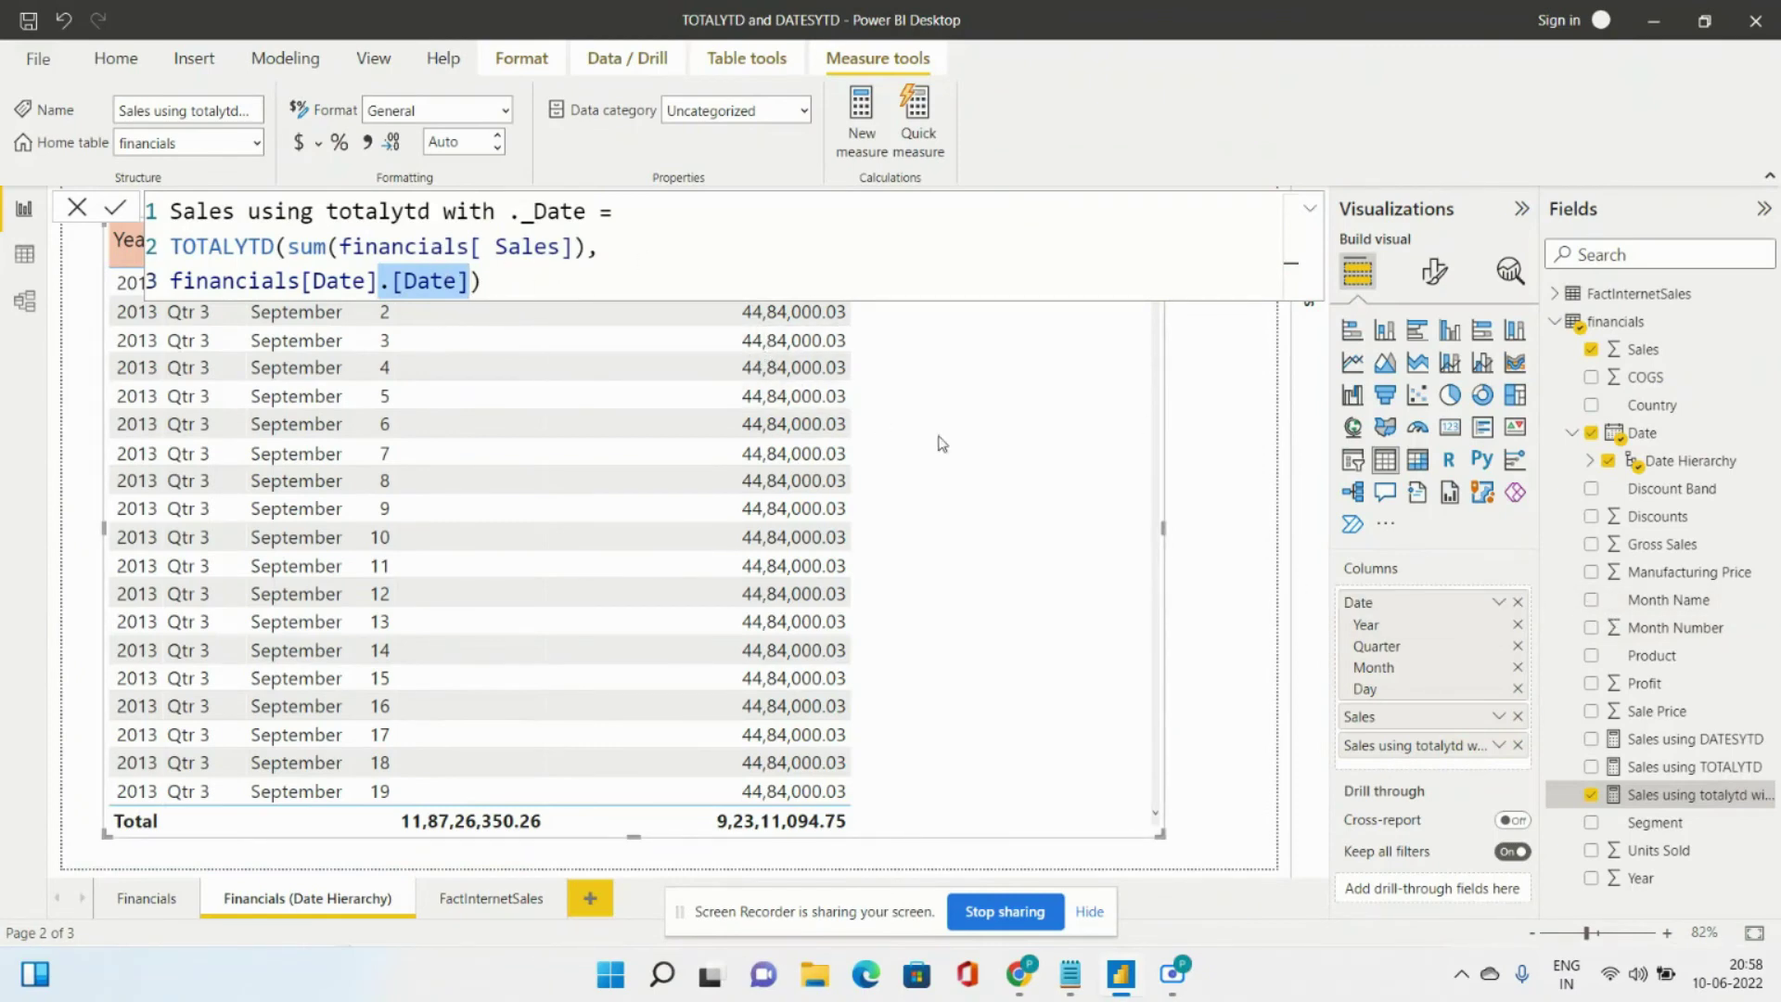
left_click(76, 208)
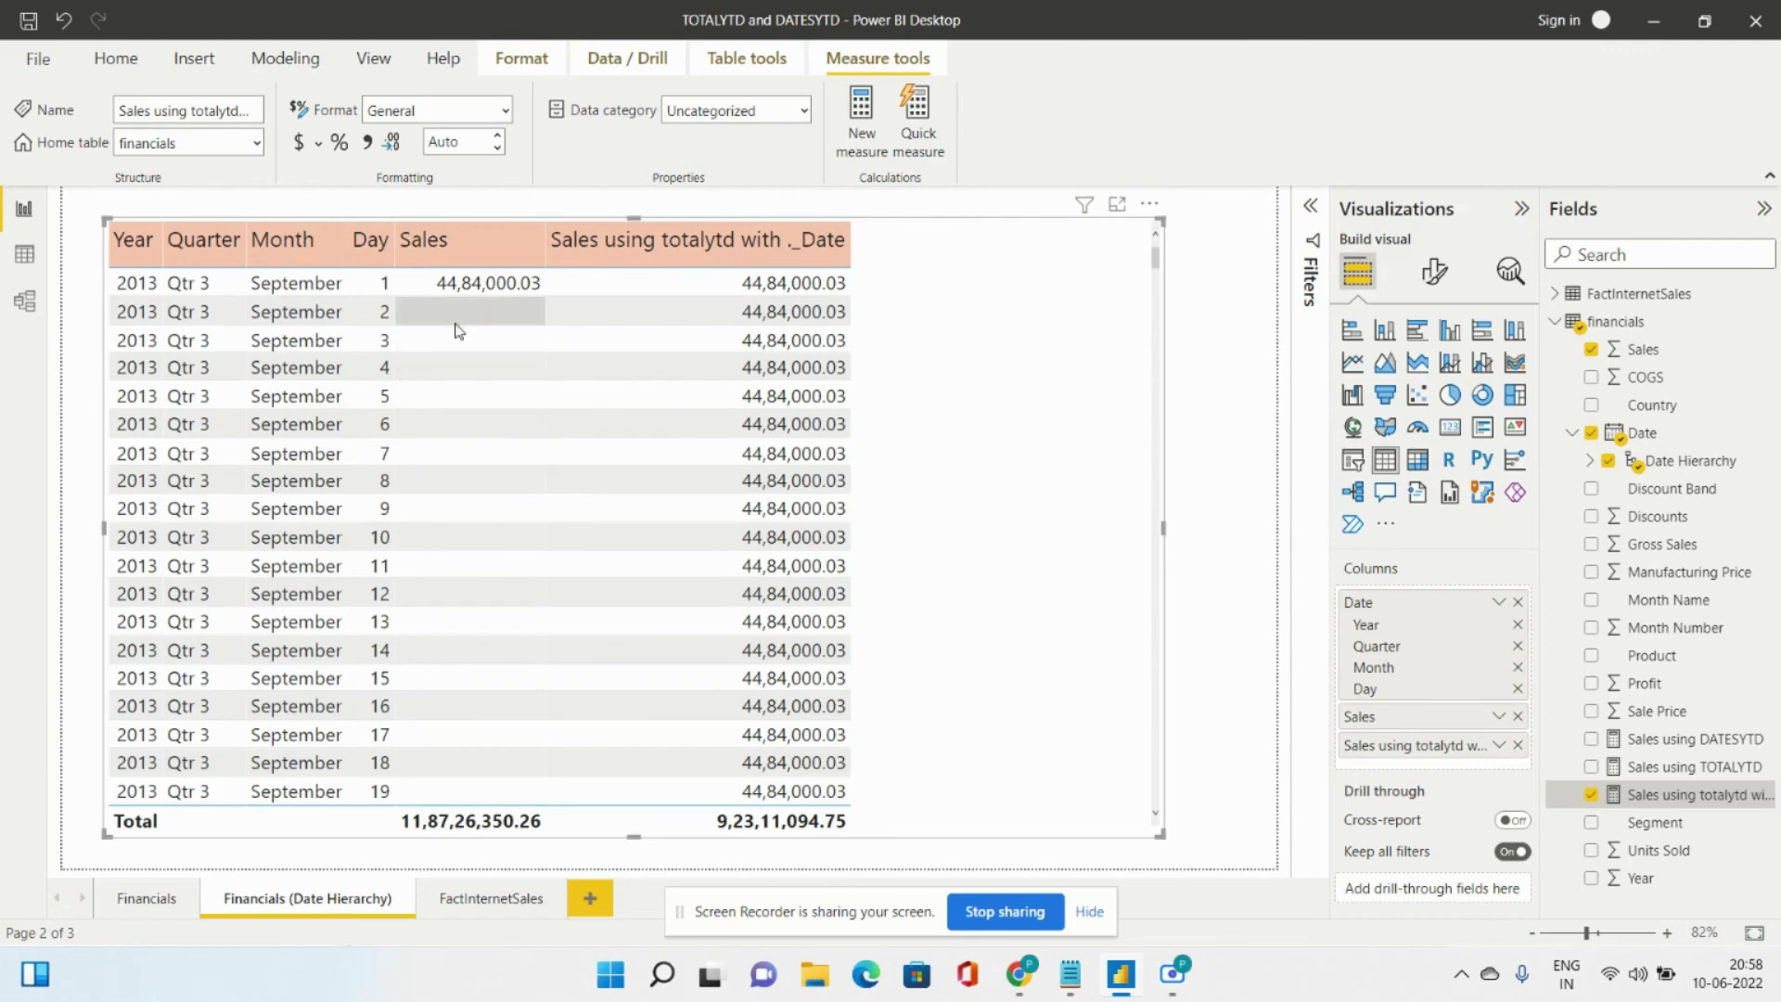
Examine how the year-to-date values accumulate day by day from September to November 2013 in the date hierarchy table.
scroll(428, 416, "down", 8)
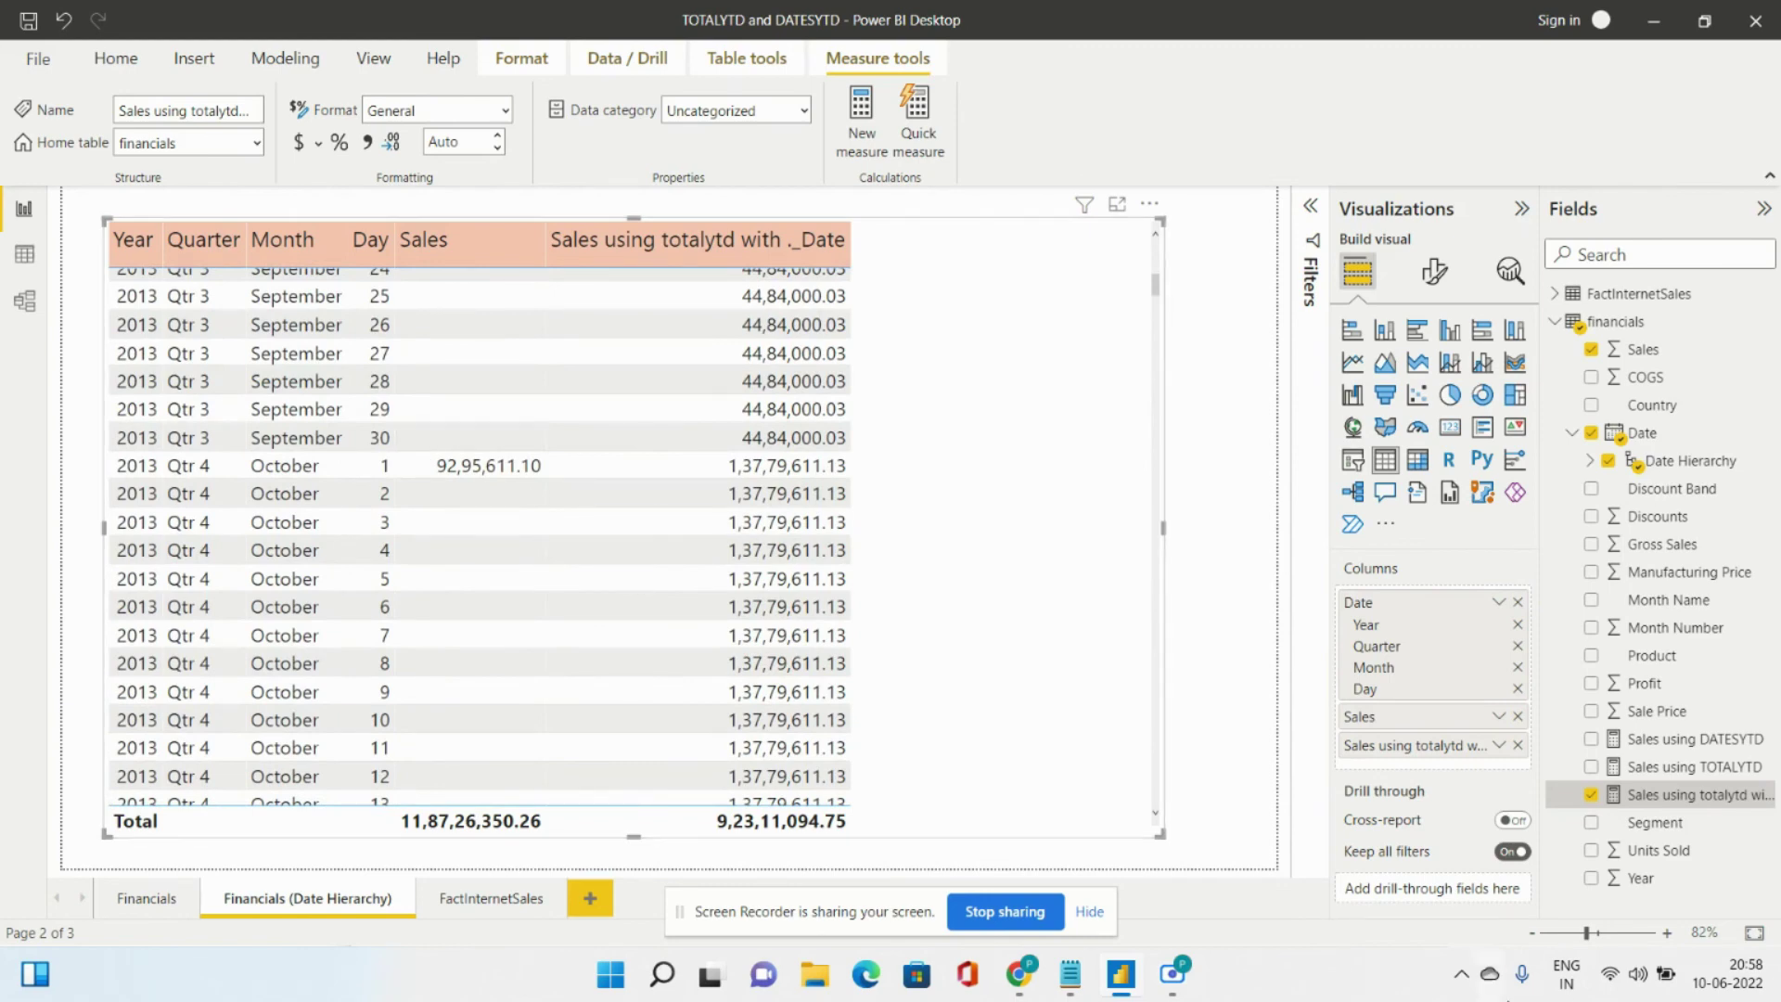
left_click(1596, 934)
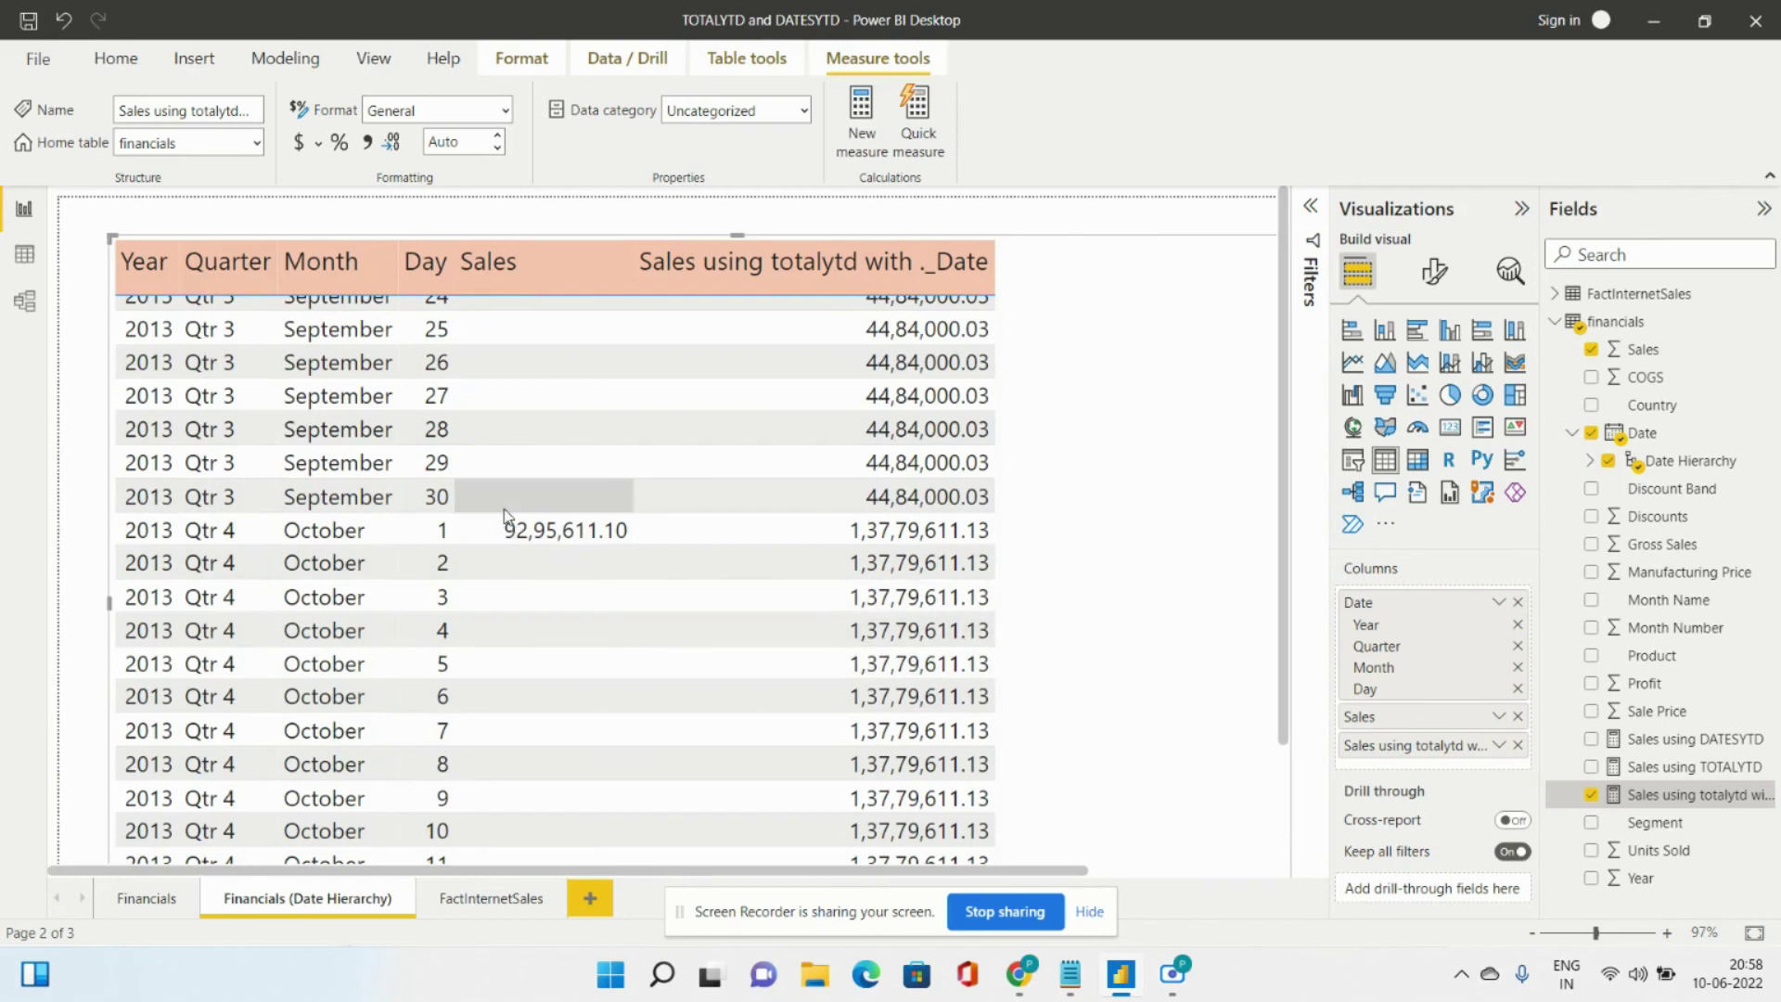
scroll(503, 510, "up", 8)
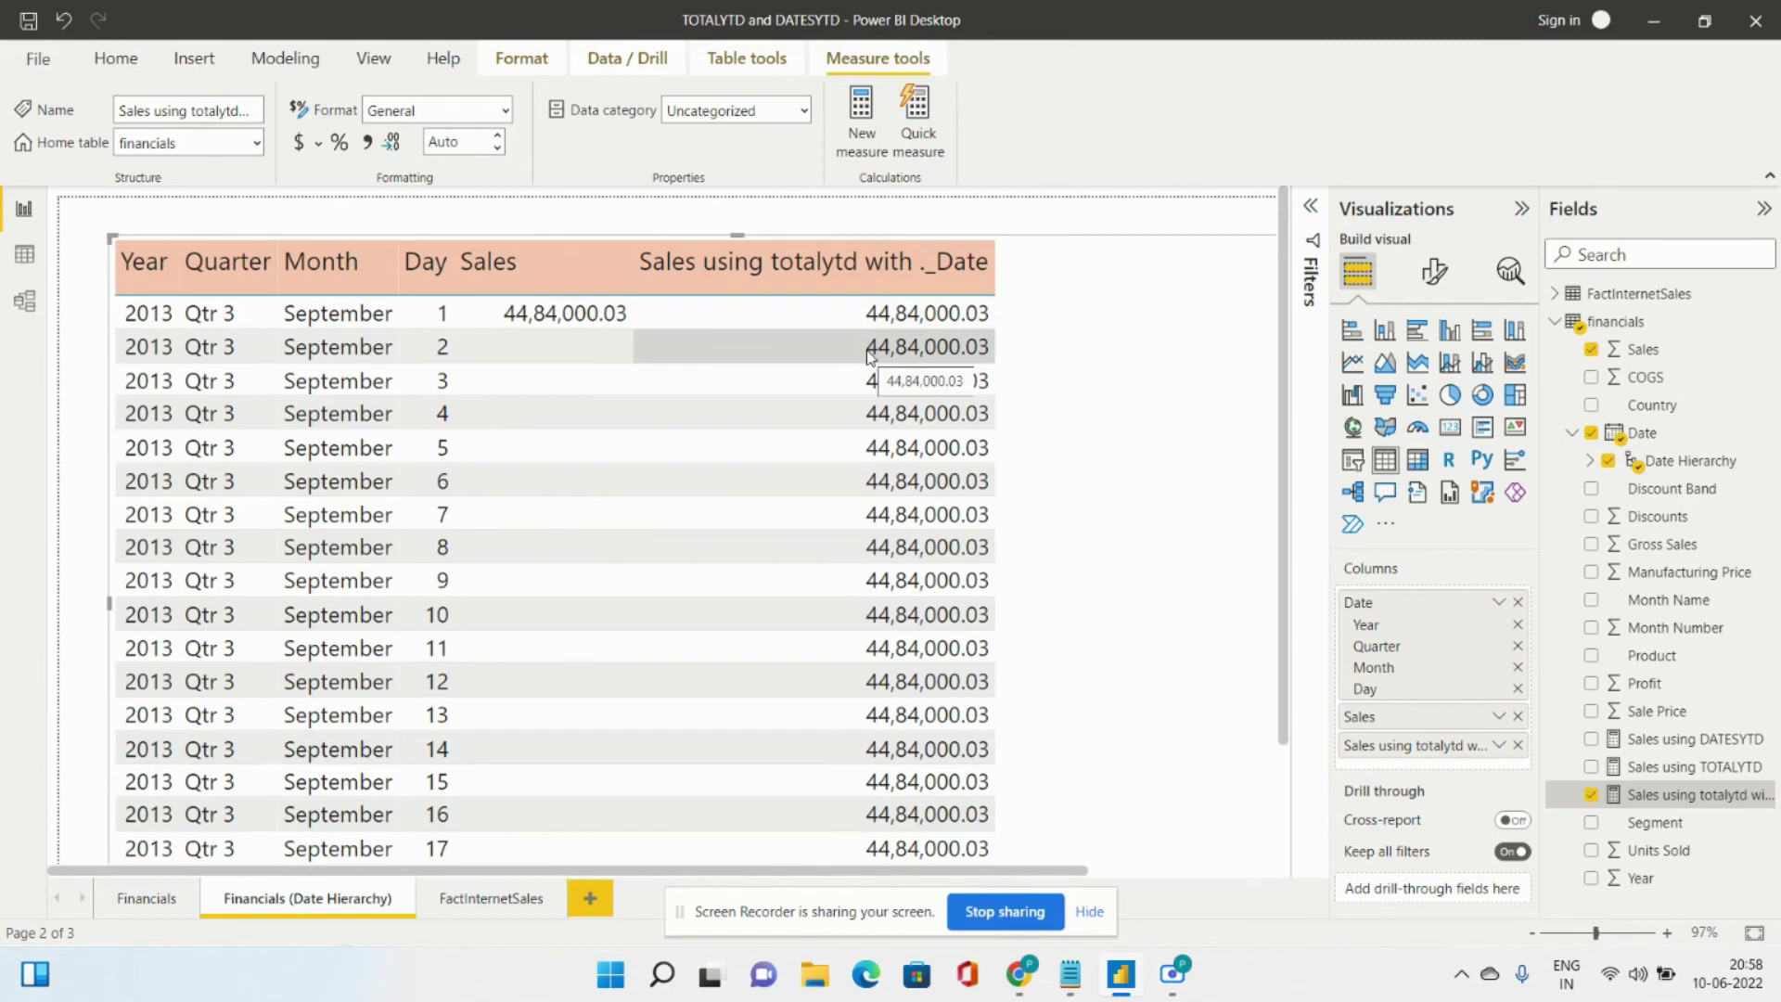
scroll(833, 406, "down", 3)
scroll(833, 405, "down", 4)
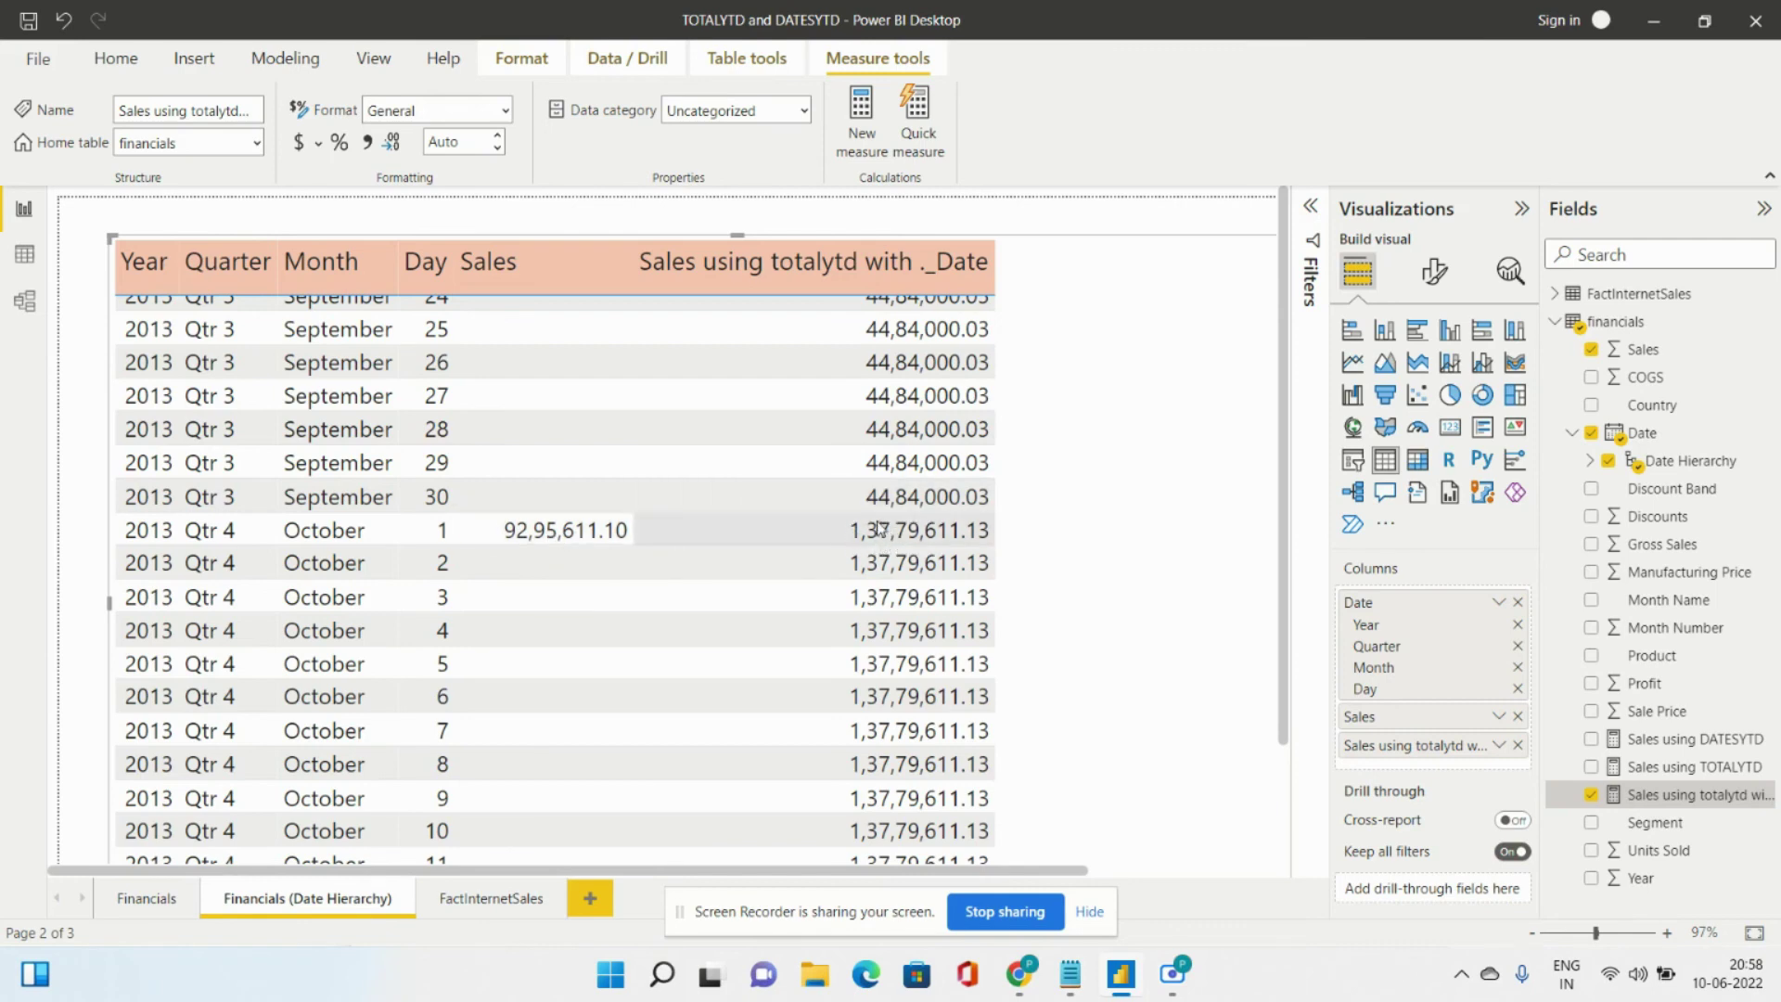
scroll(835, 569, "down", 6)
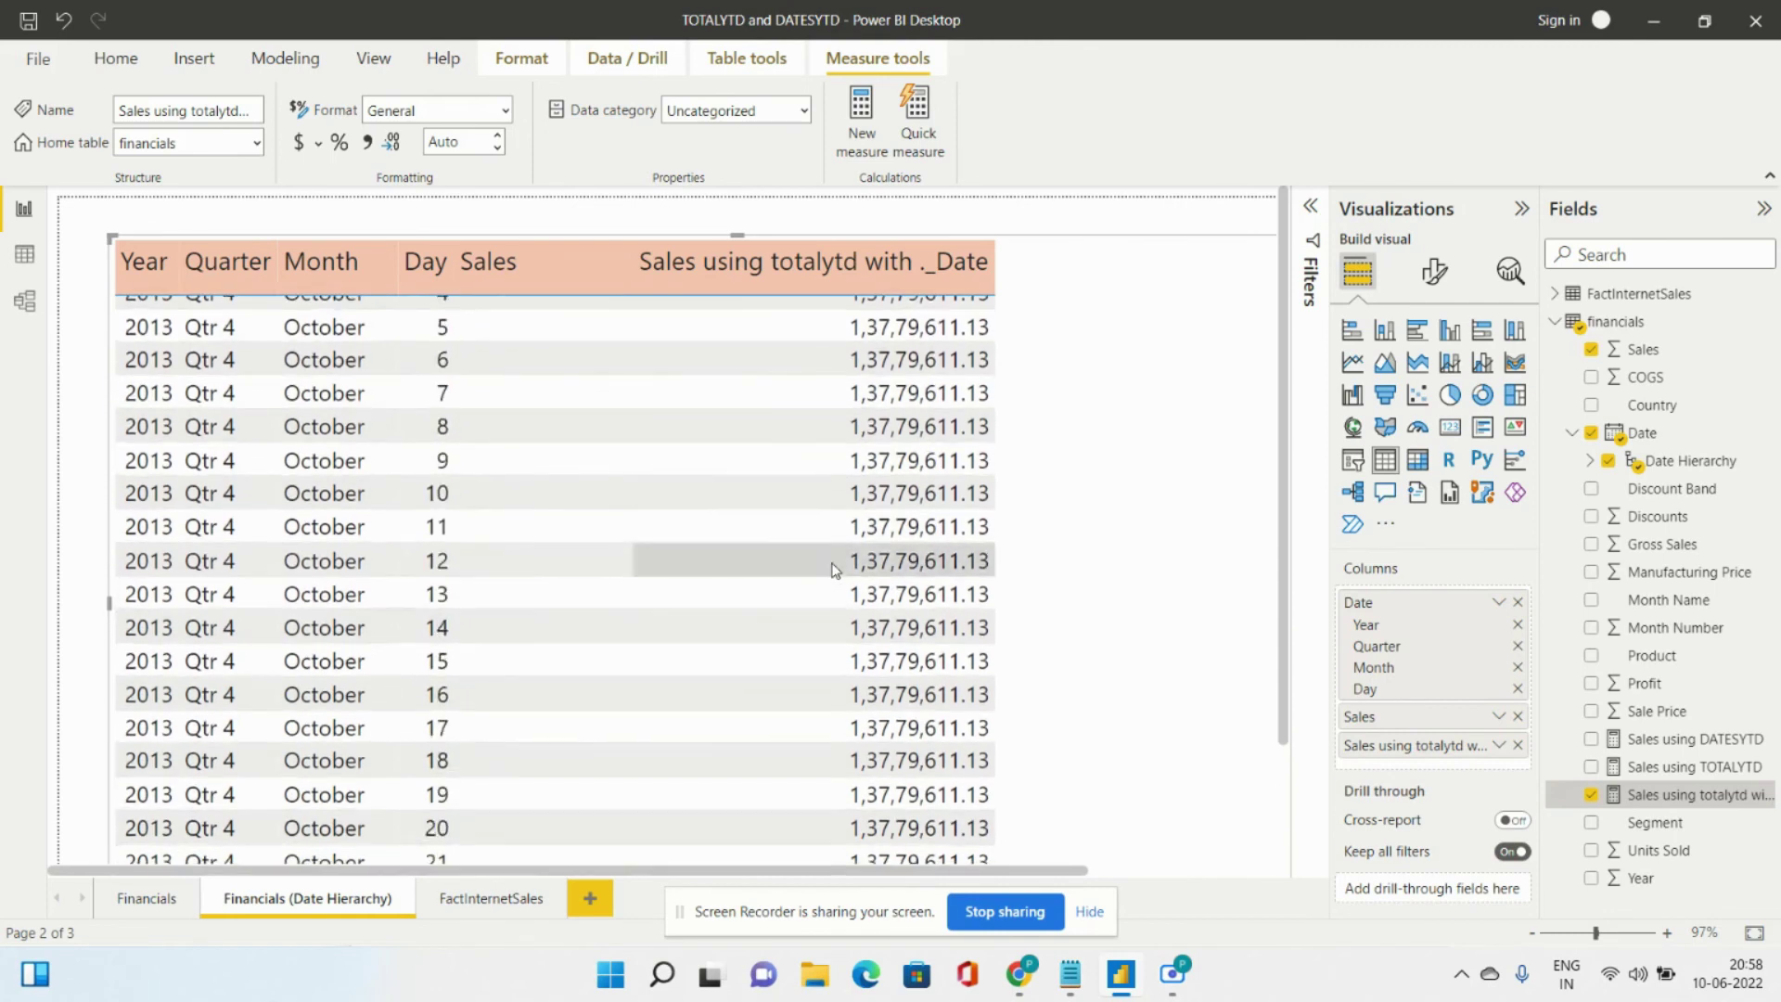
scroll(832, 569, "down", 2)
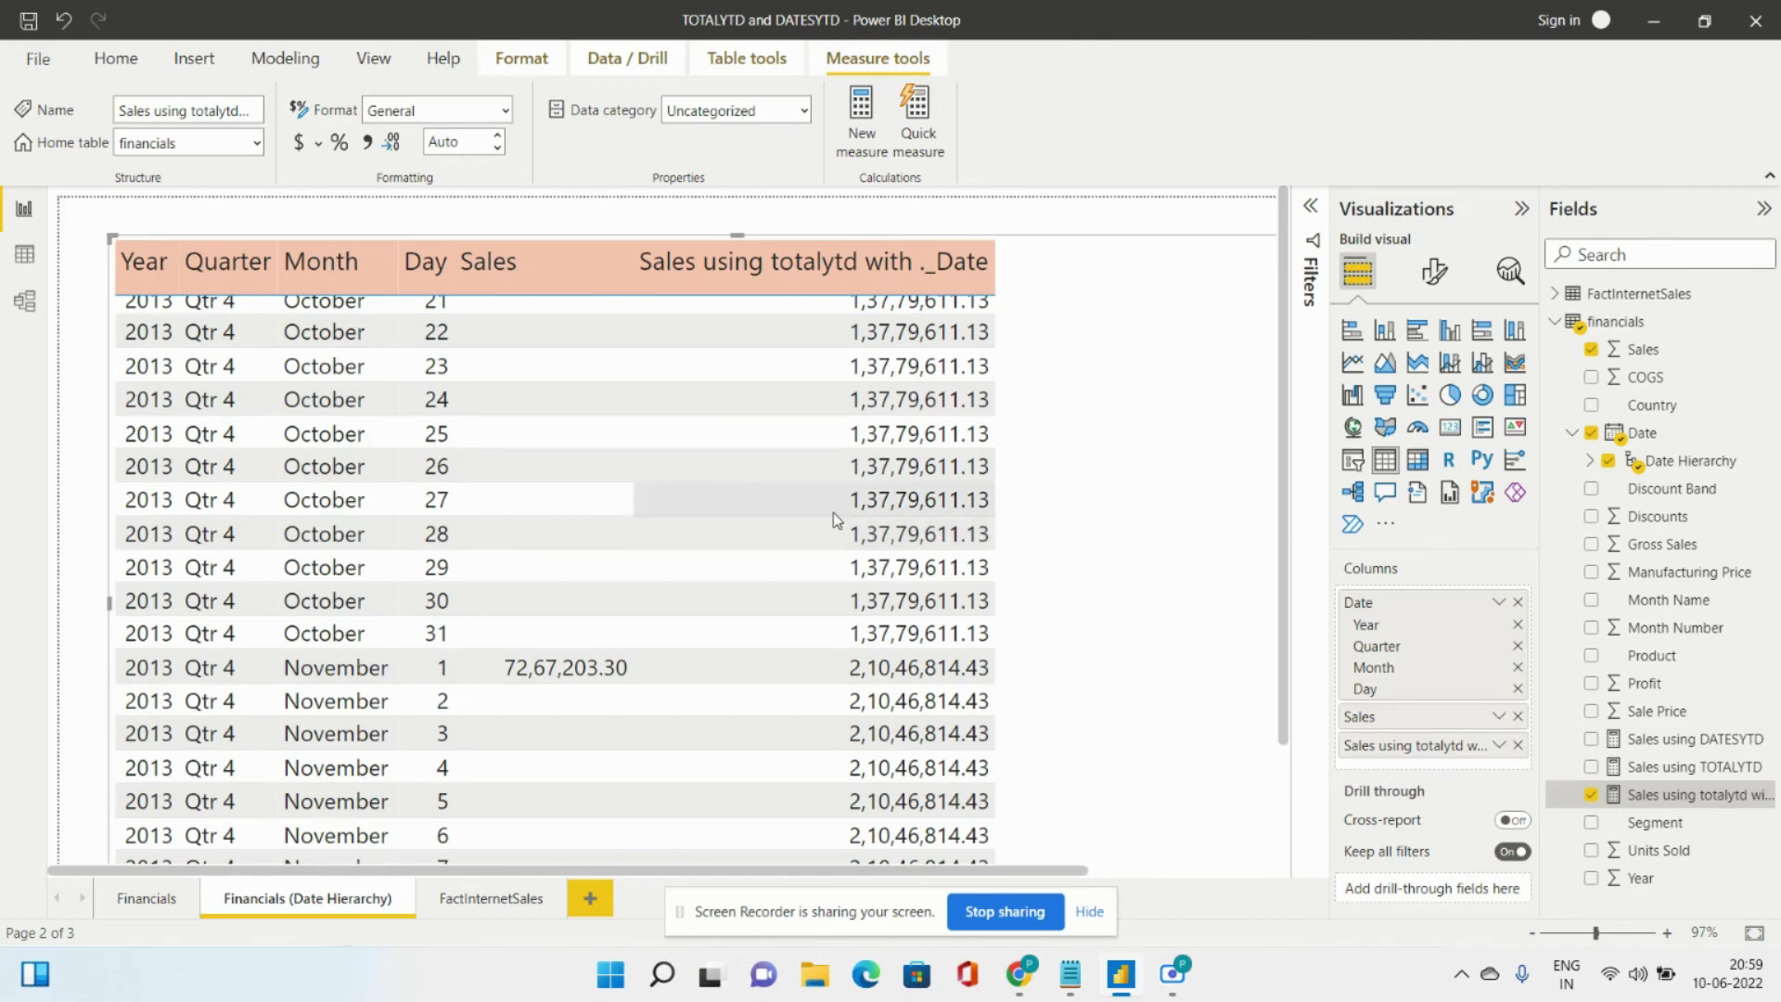
Go to the FactInternetSales page, expand the FactInternetSales field list and show the Sales using DATESYTD (Method 2) formula.
left_click(499, 909)
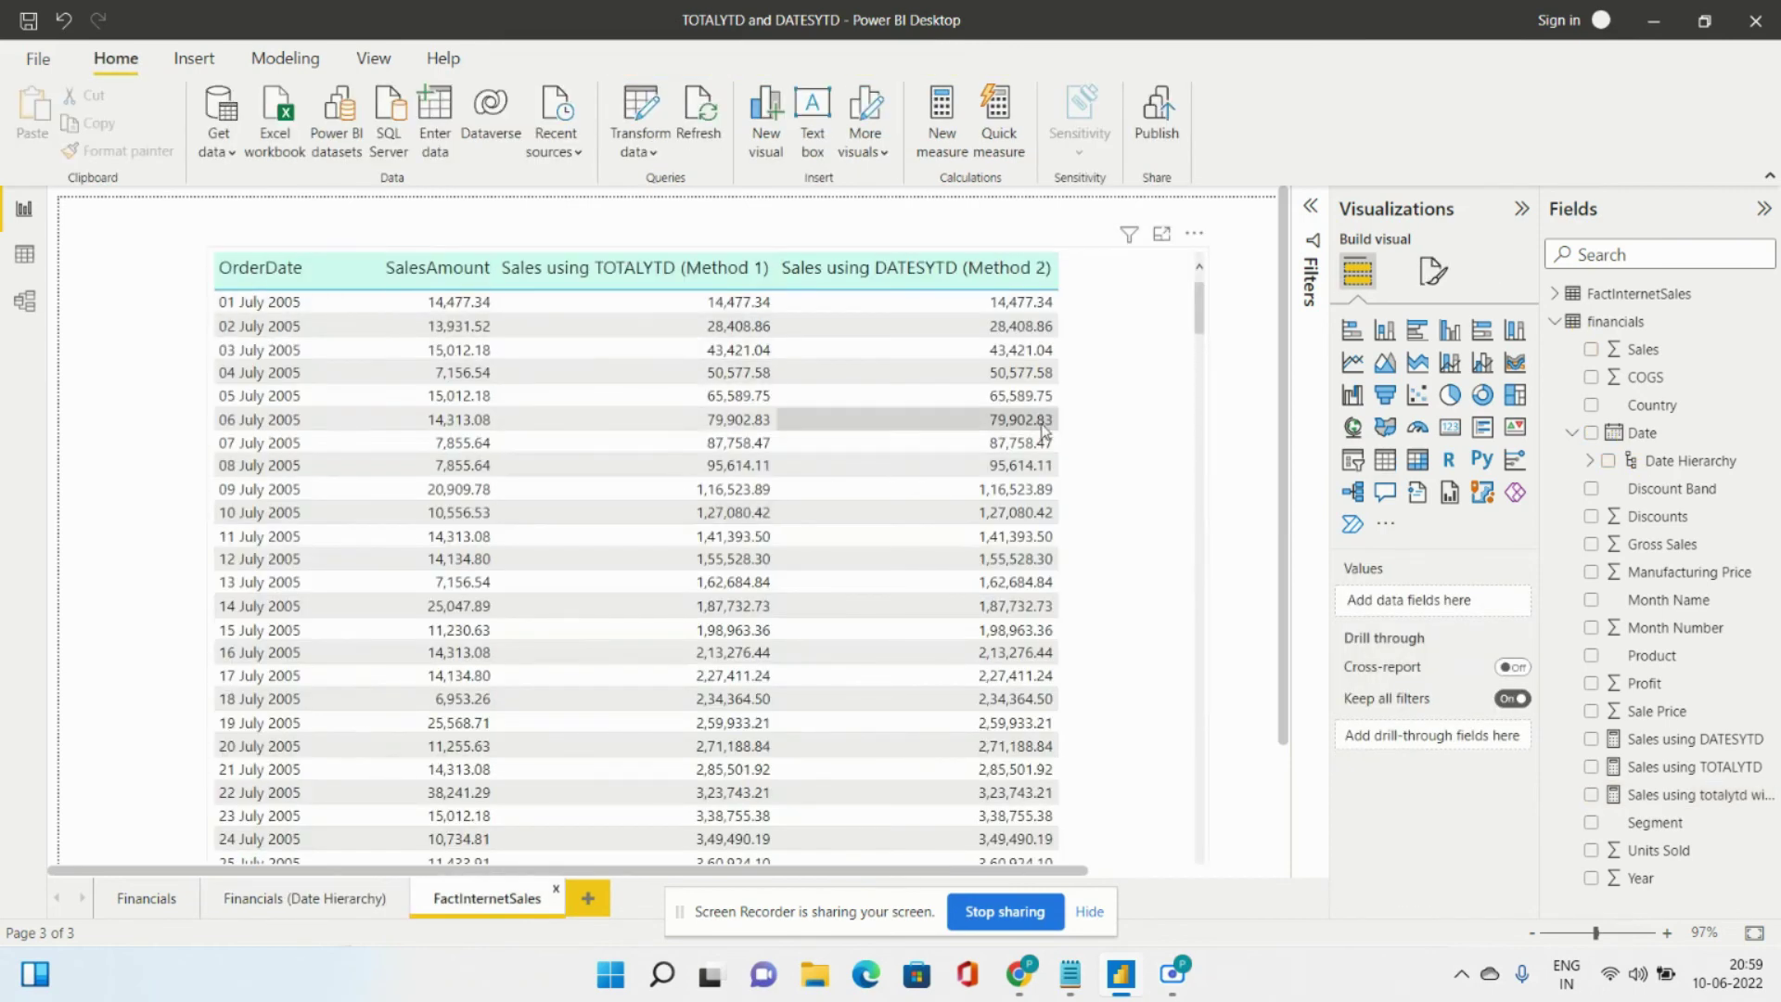
left_click(1104, 440)
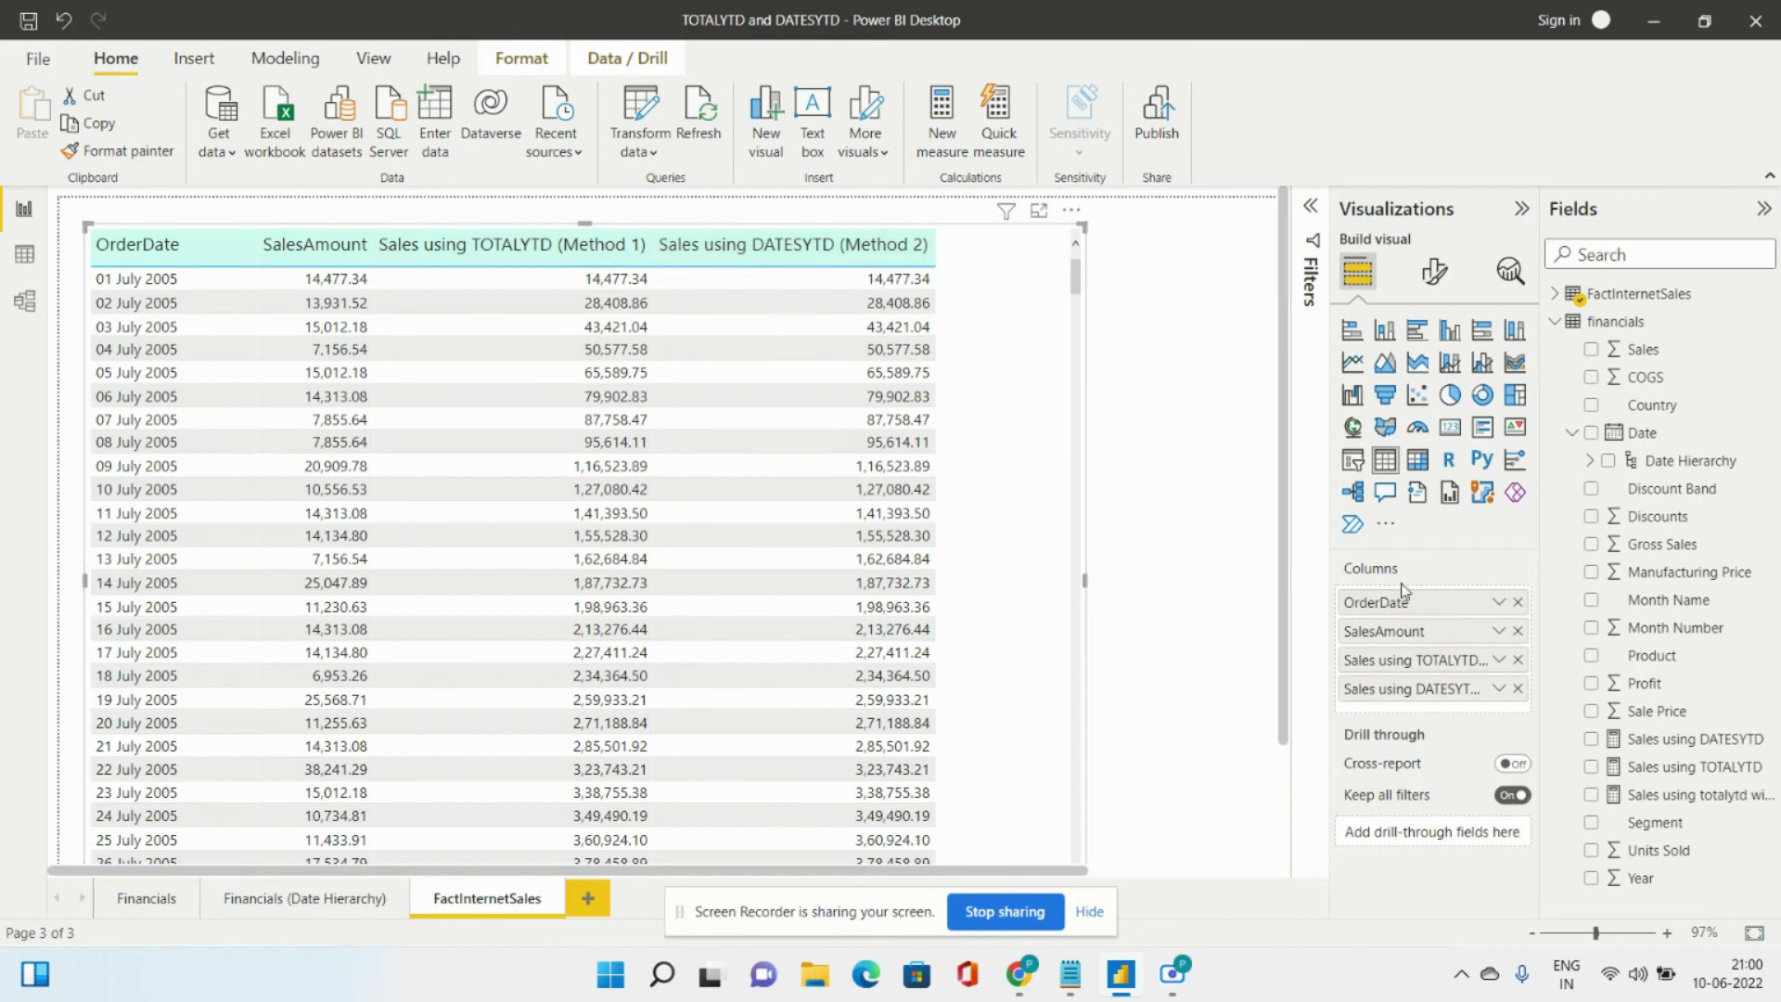
left_click(1558, 323)
left_click(1556, 294)
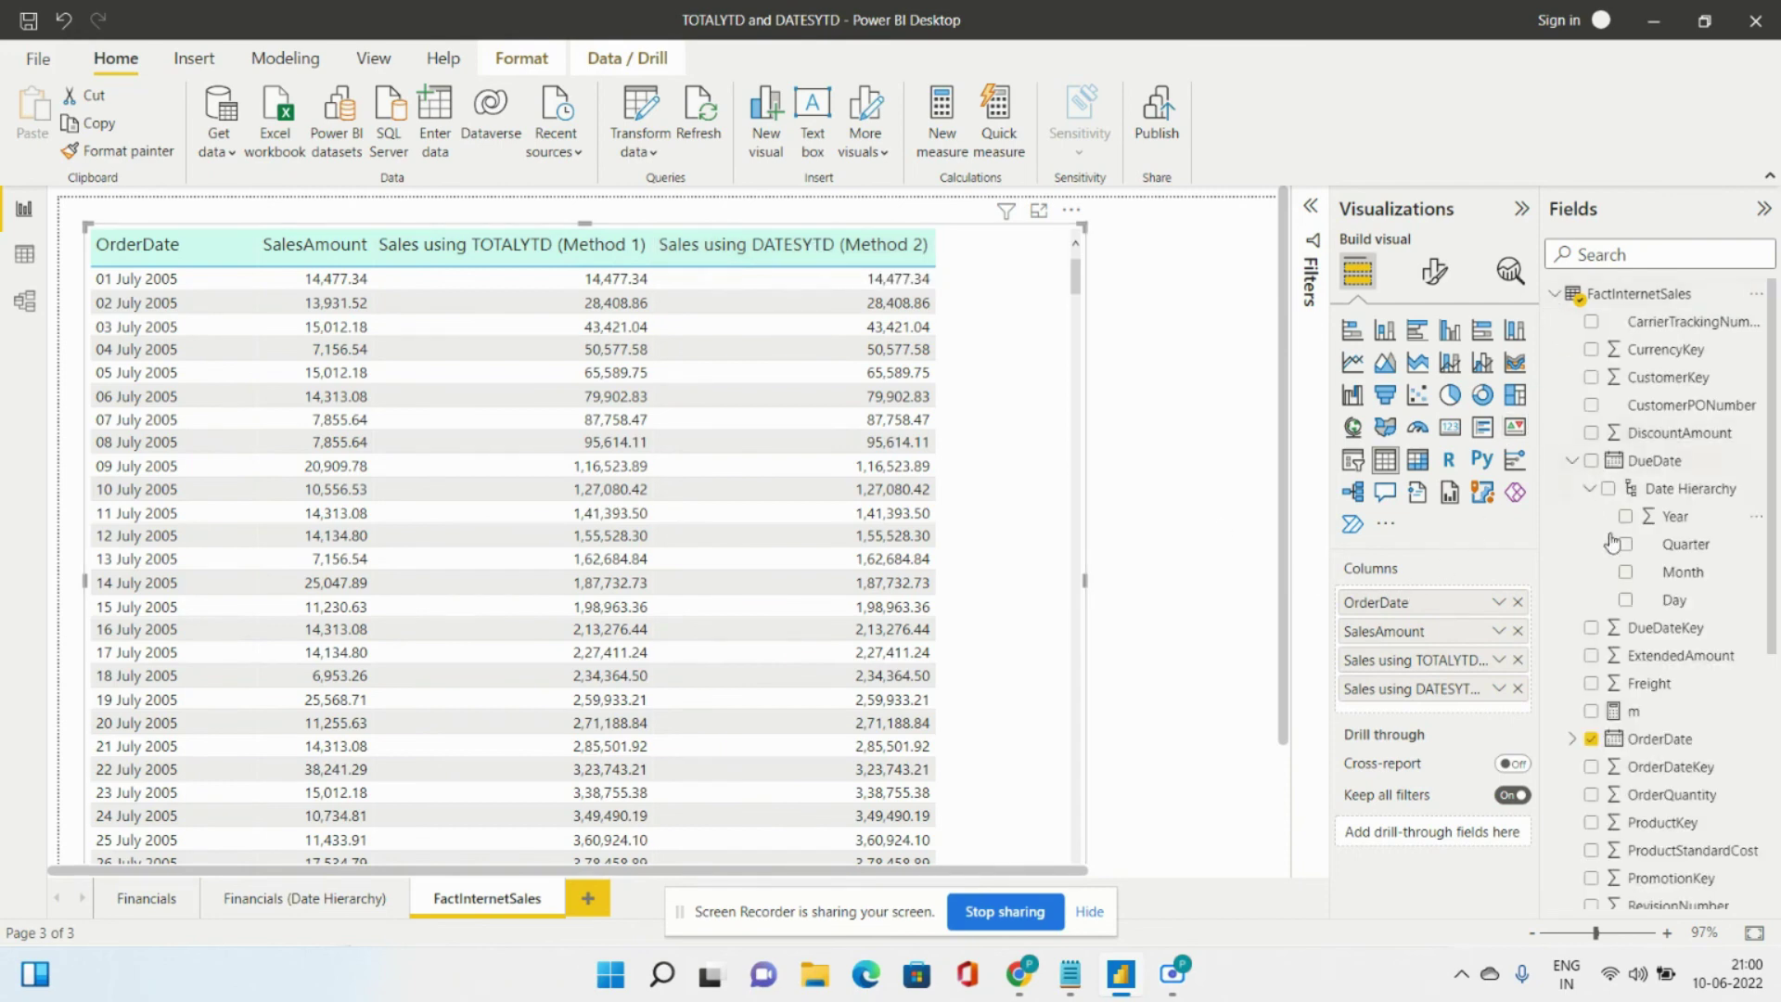
scroll(1695, 698, "down", 1)
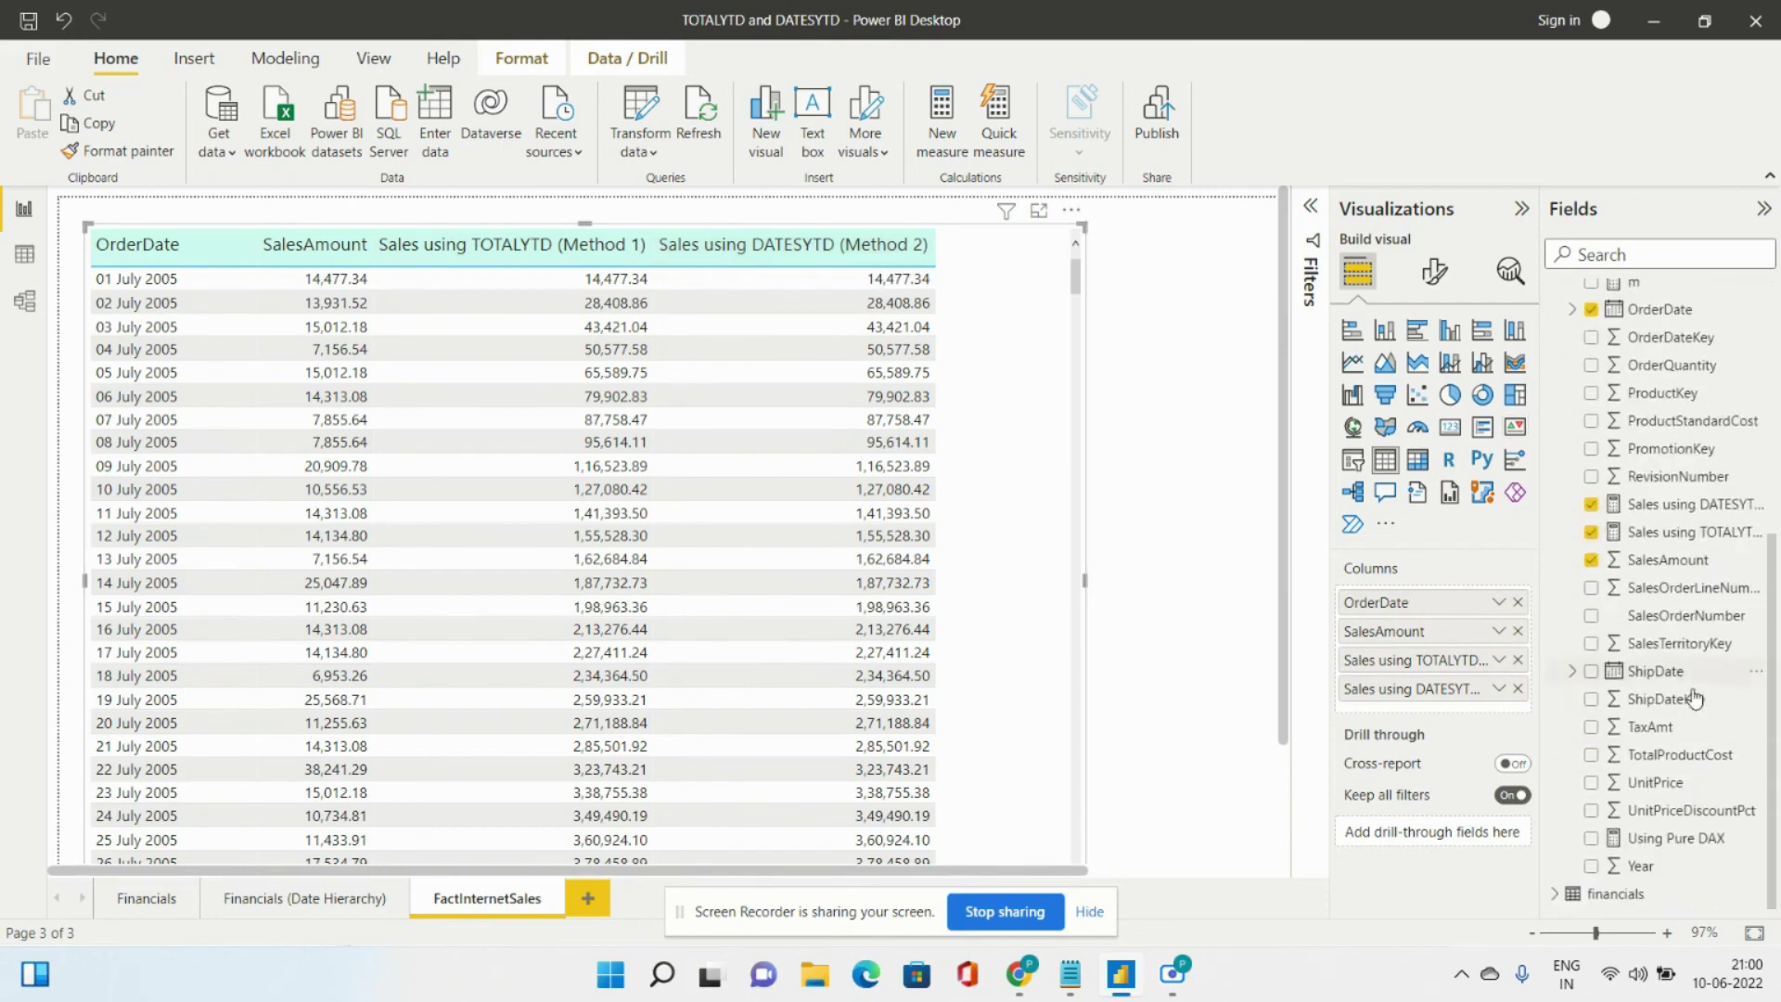
left_click(1677, 510)
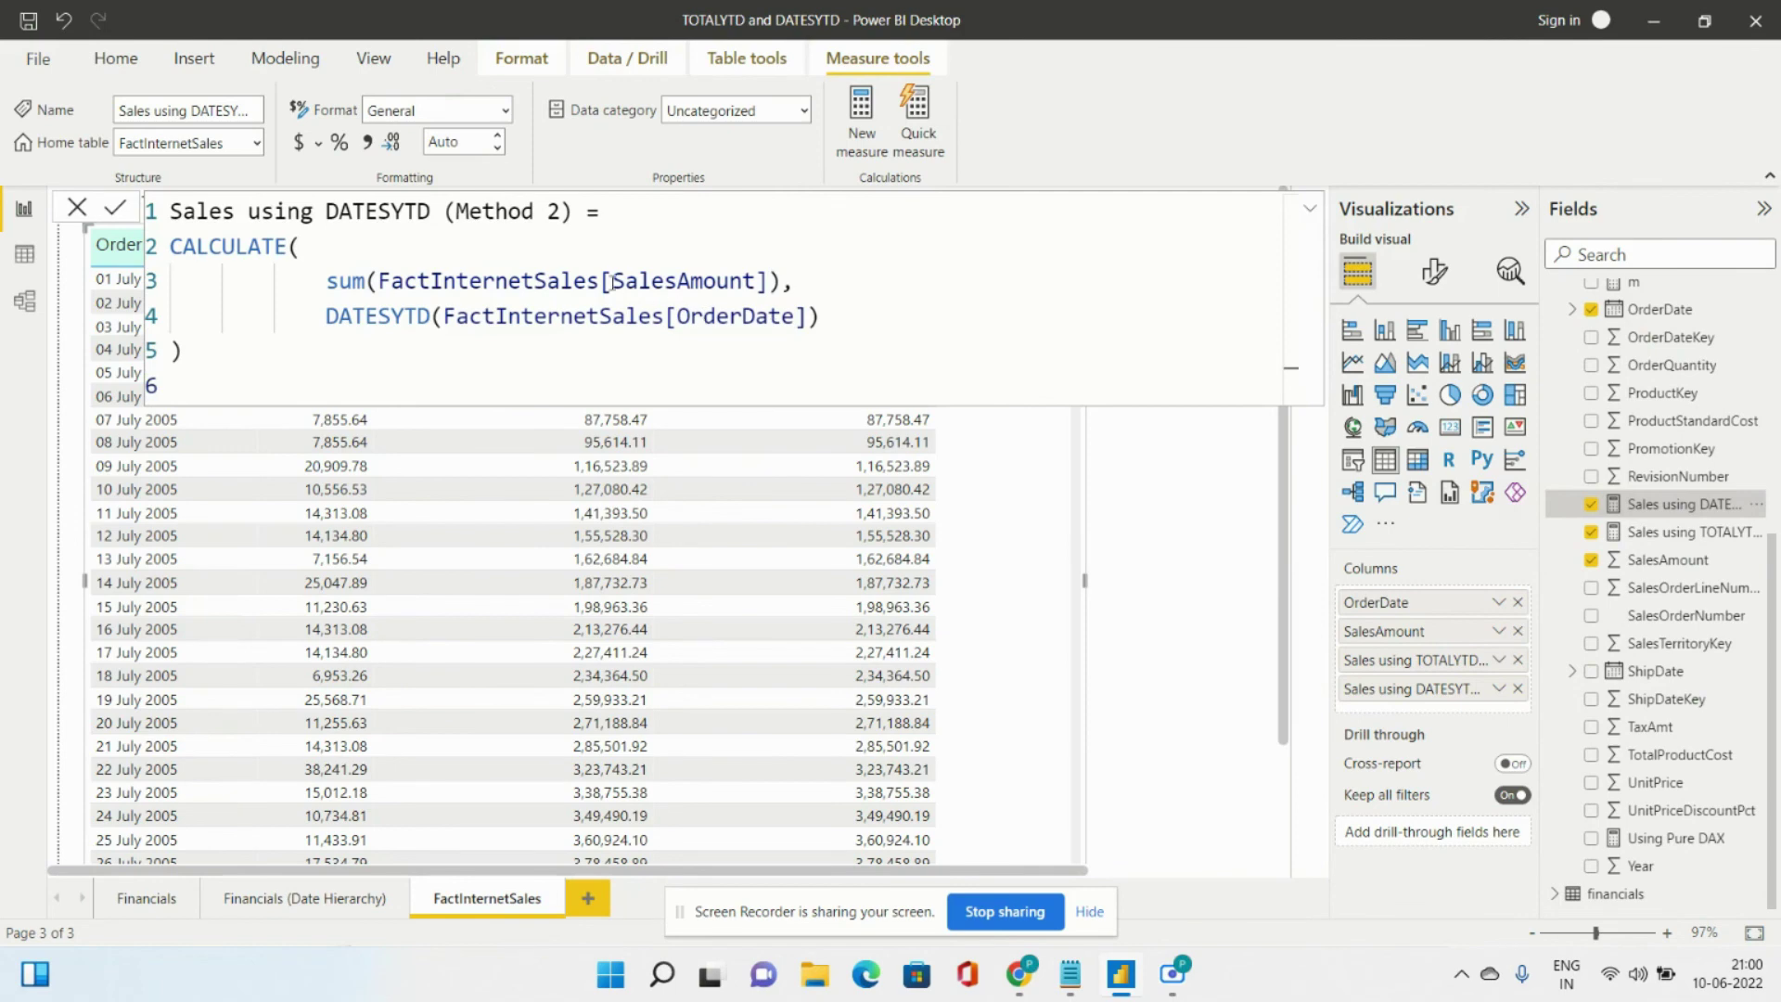
In the Sales using TOTALYTD (Method 1) formula, move the sum expression onto its own line and highlight it.
left_click(1688, 531)
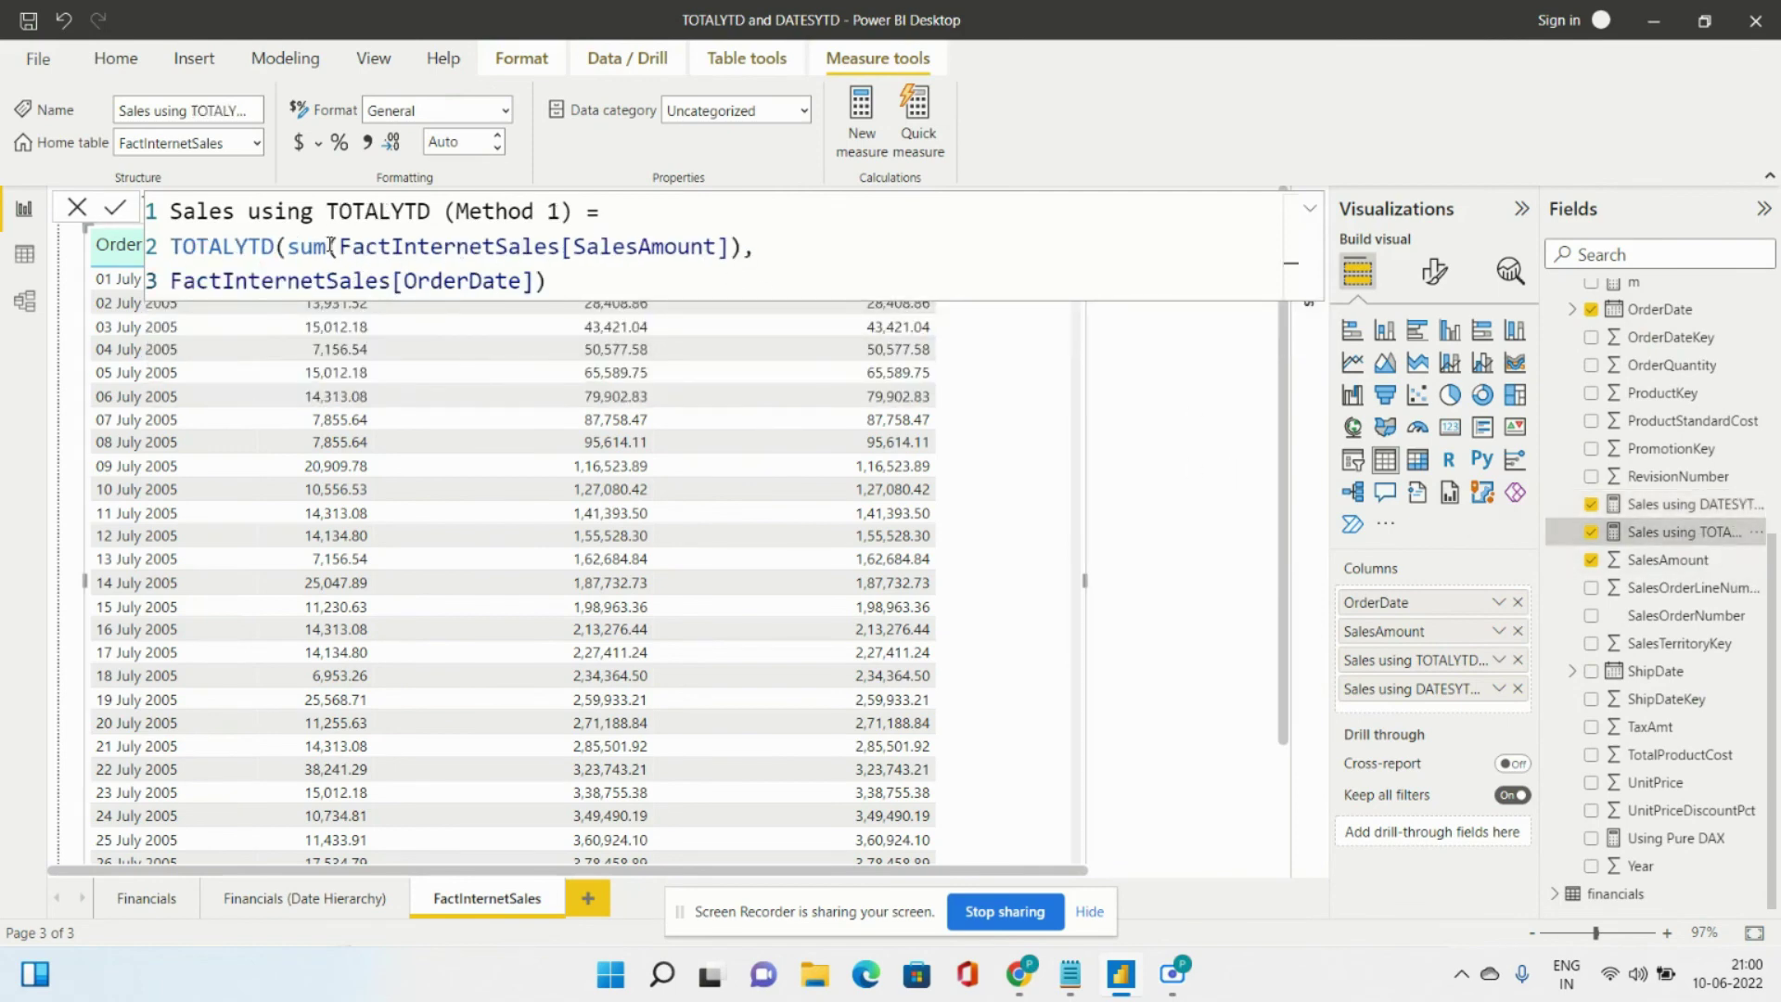
left_click(287, 248)
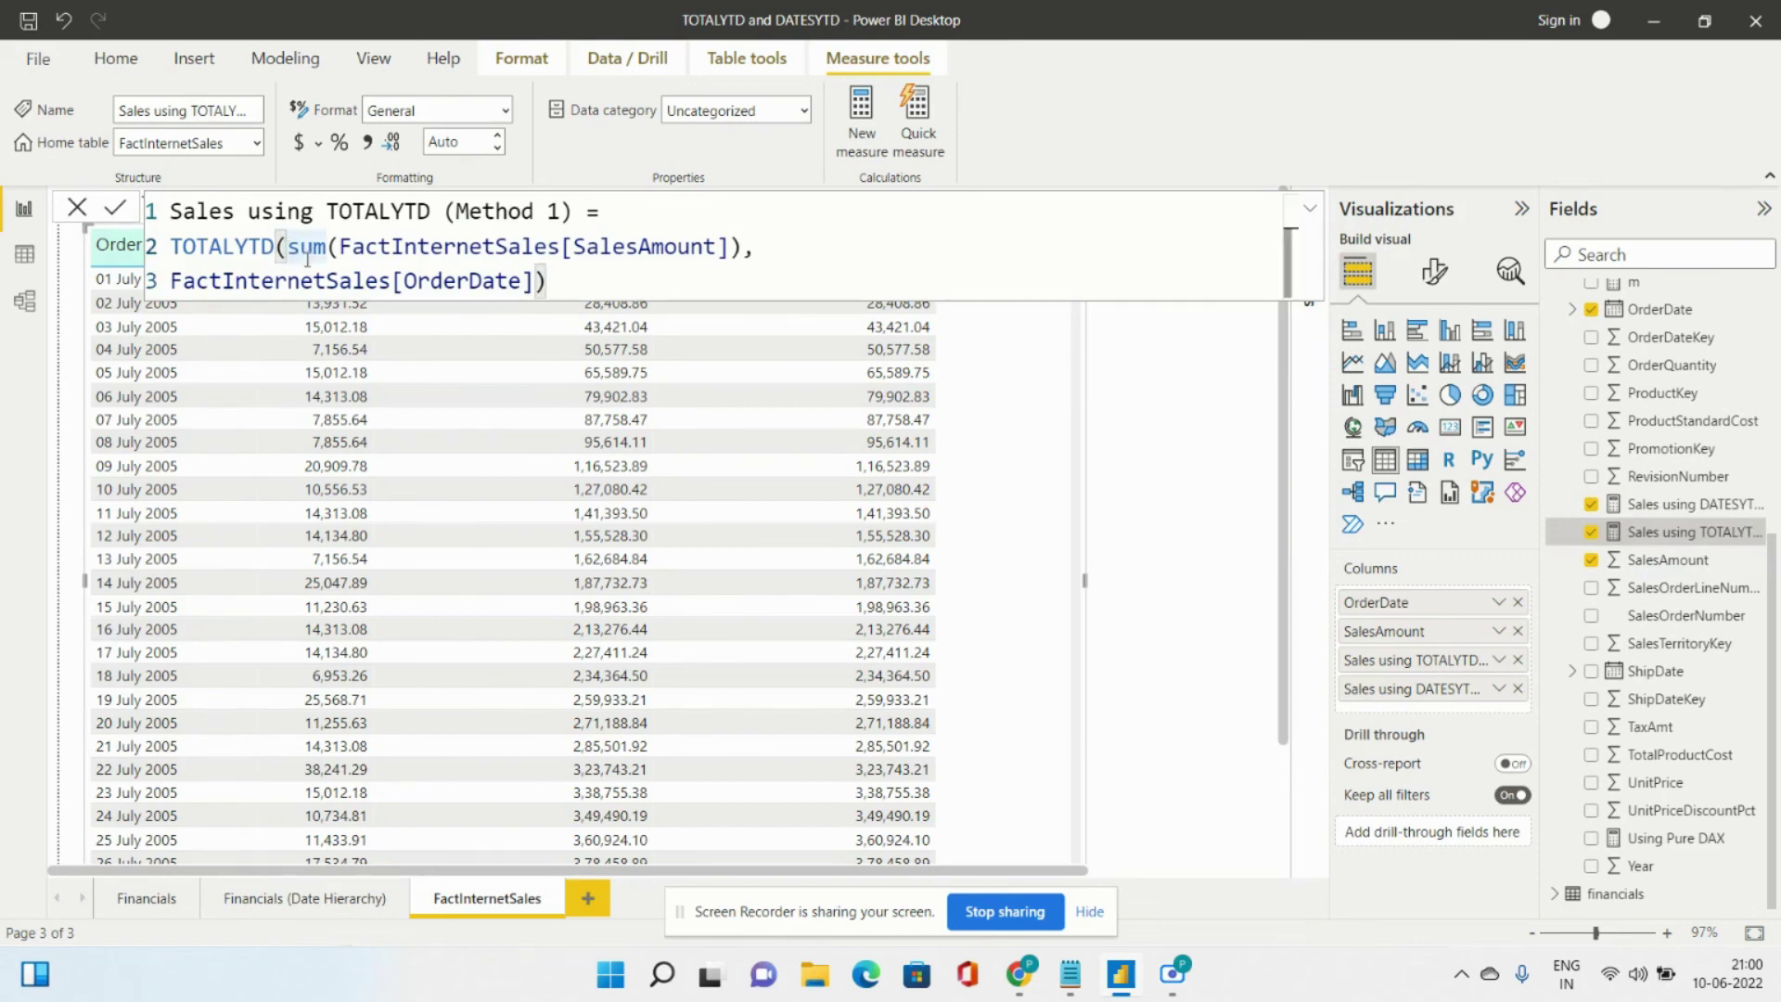
key("shift+Return")
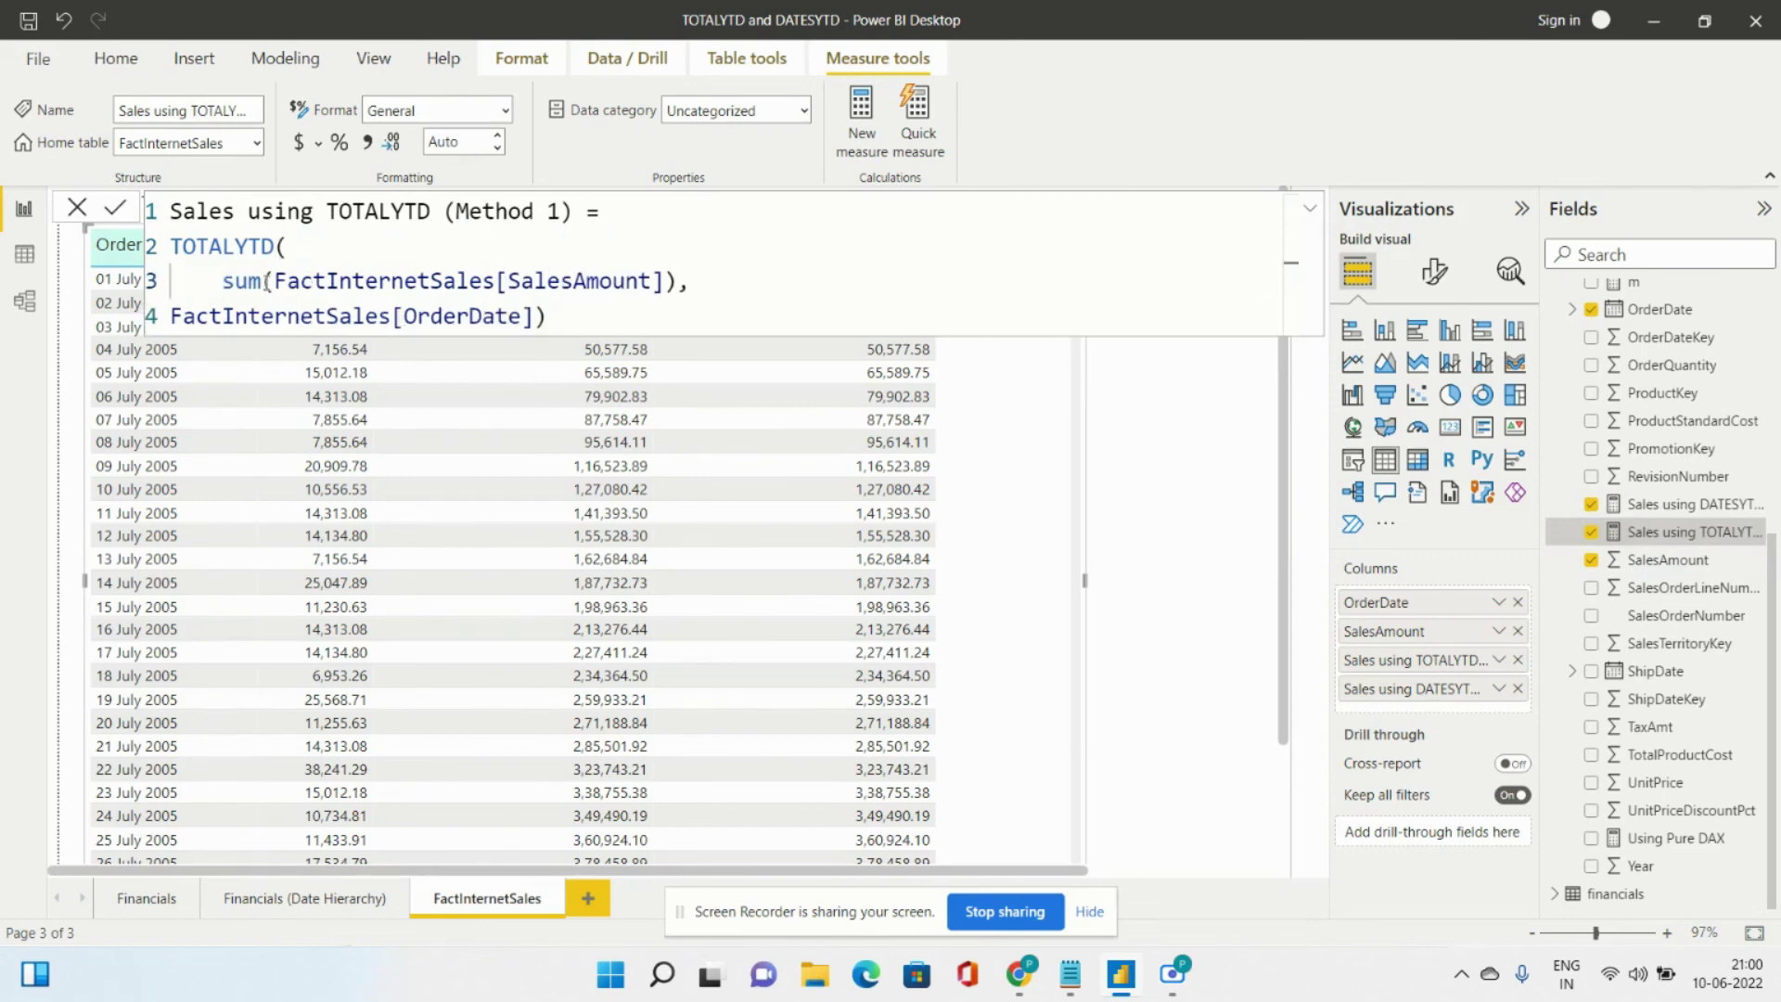
left_click_drag(222, 281, 657, 284)
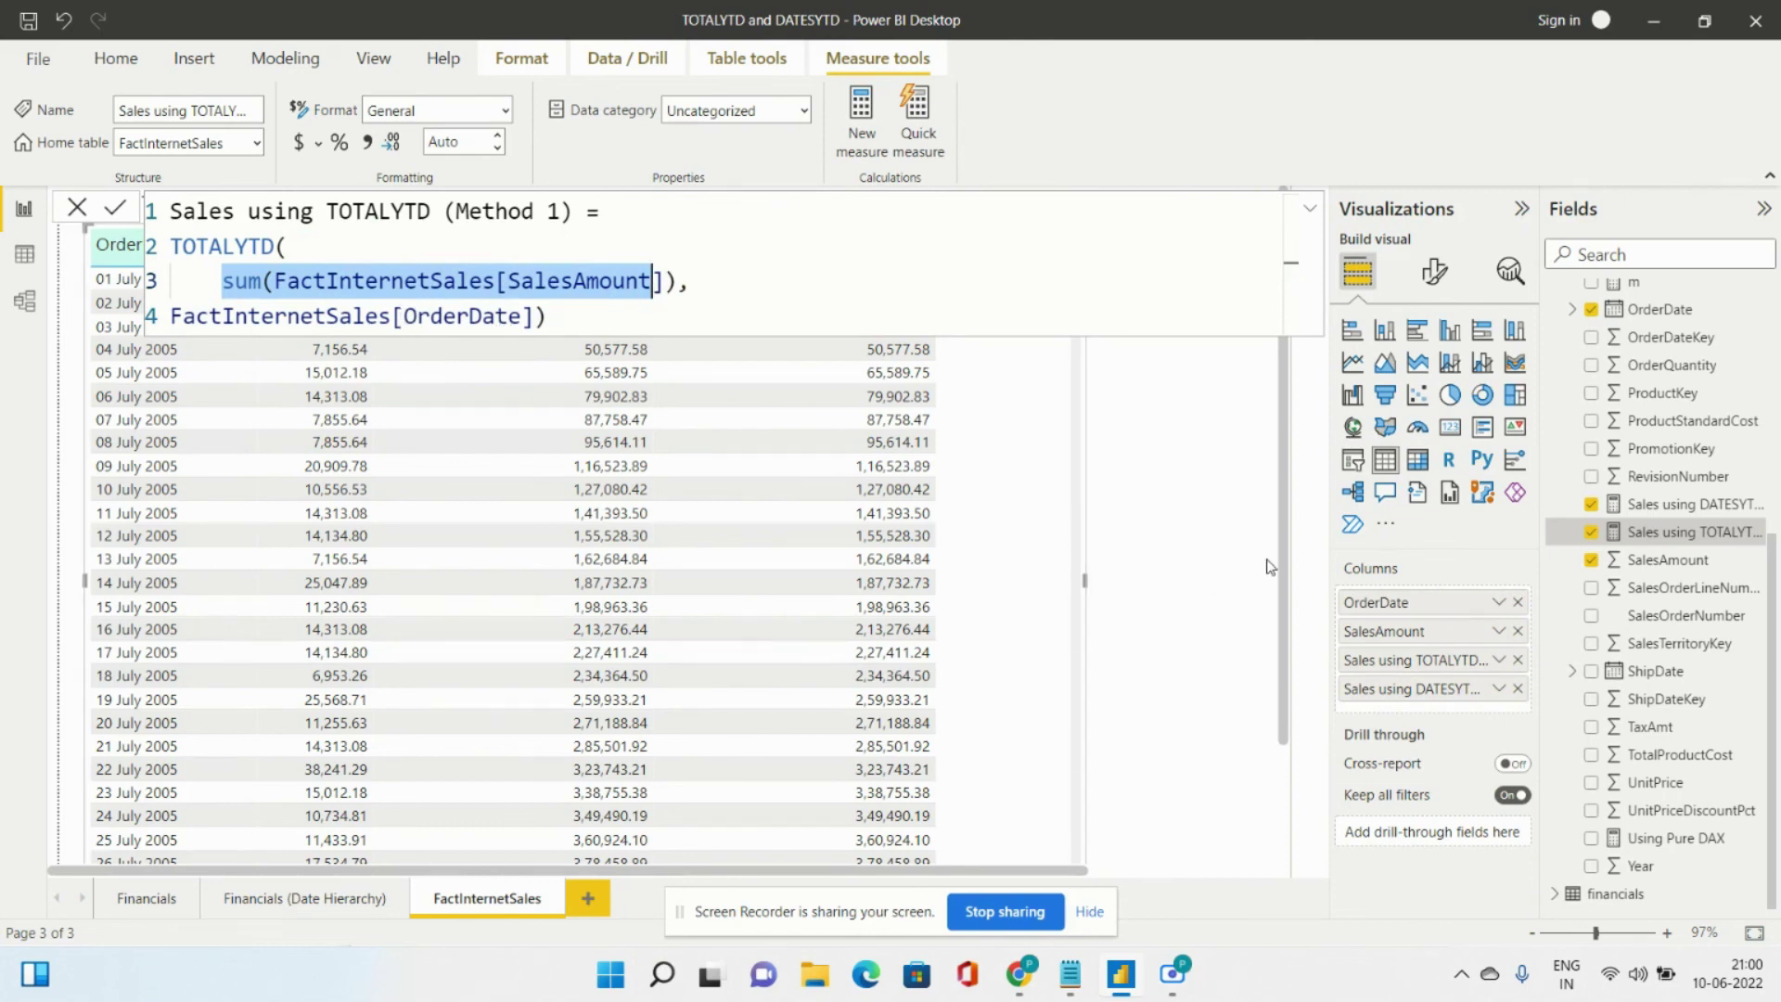
Highlight the sum expression and the DATESYTD function in the Sales using DATESYTD (Method 2) formula, and close the formula editor.
left_click(1672, 509)
left_click_drag(326, 280, 760, 280)
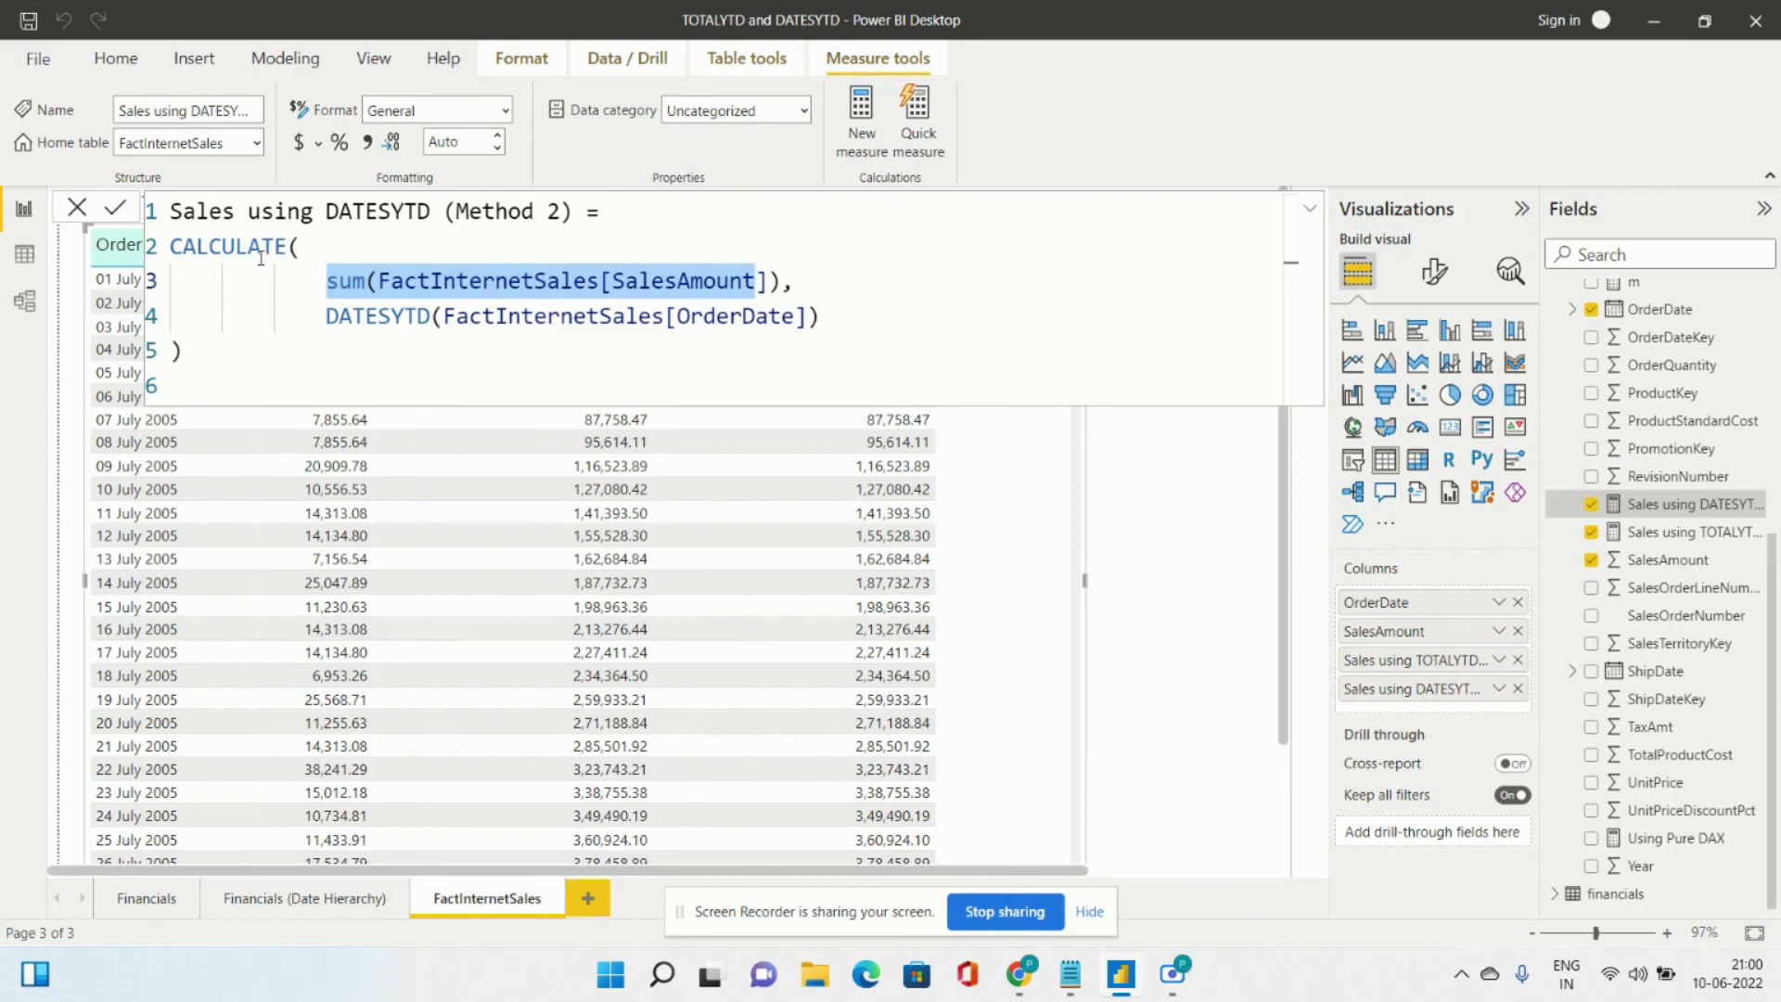
left_click_drag(327, 315, 422, 315)
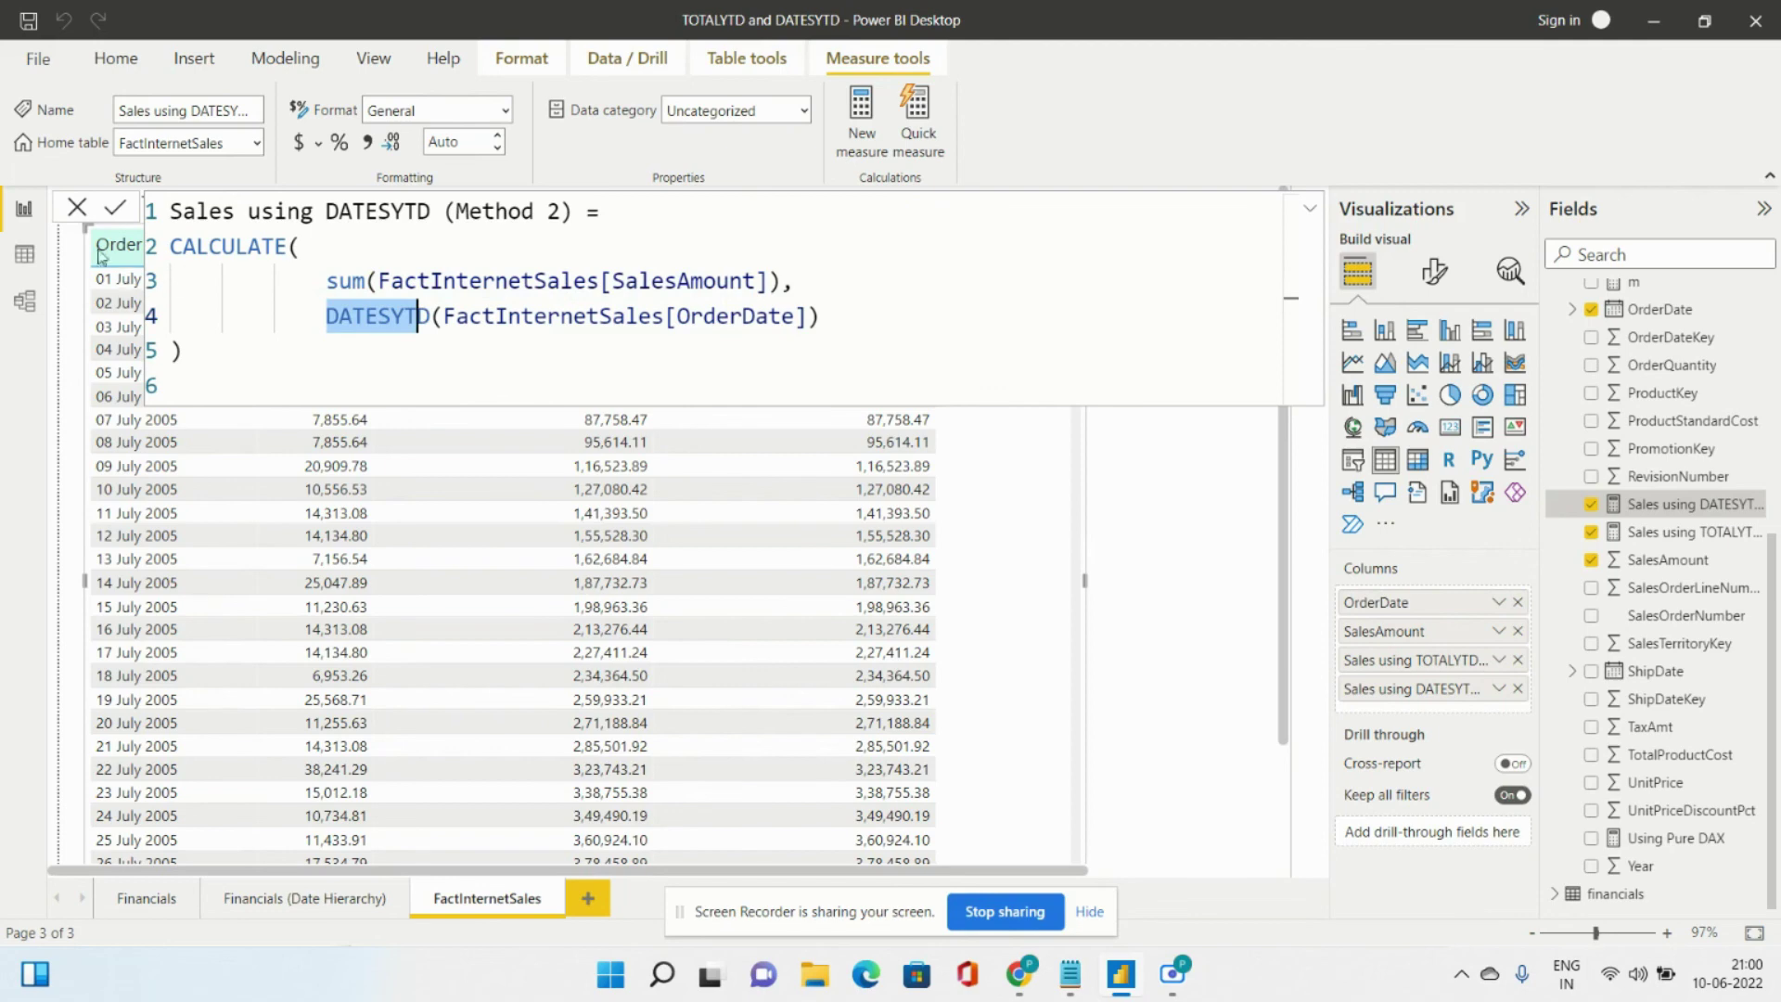
left_click(78, 210)
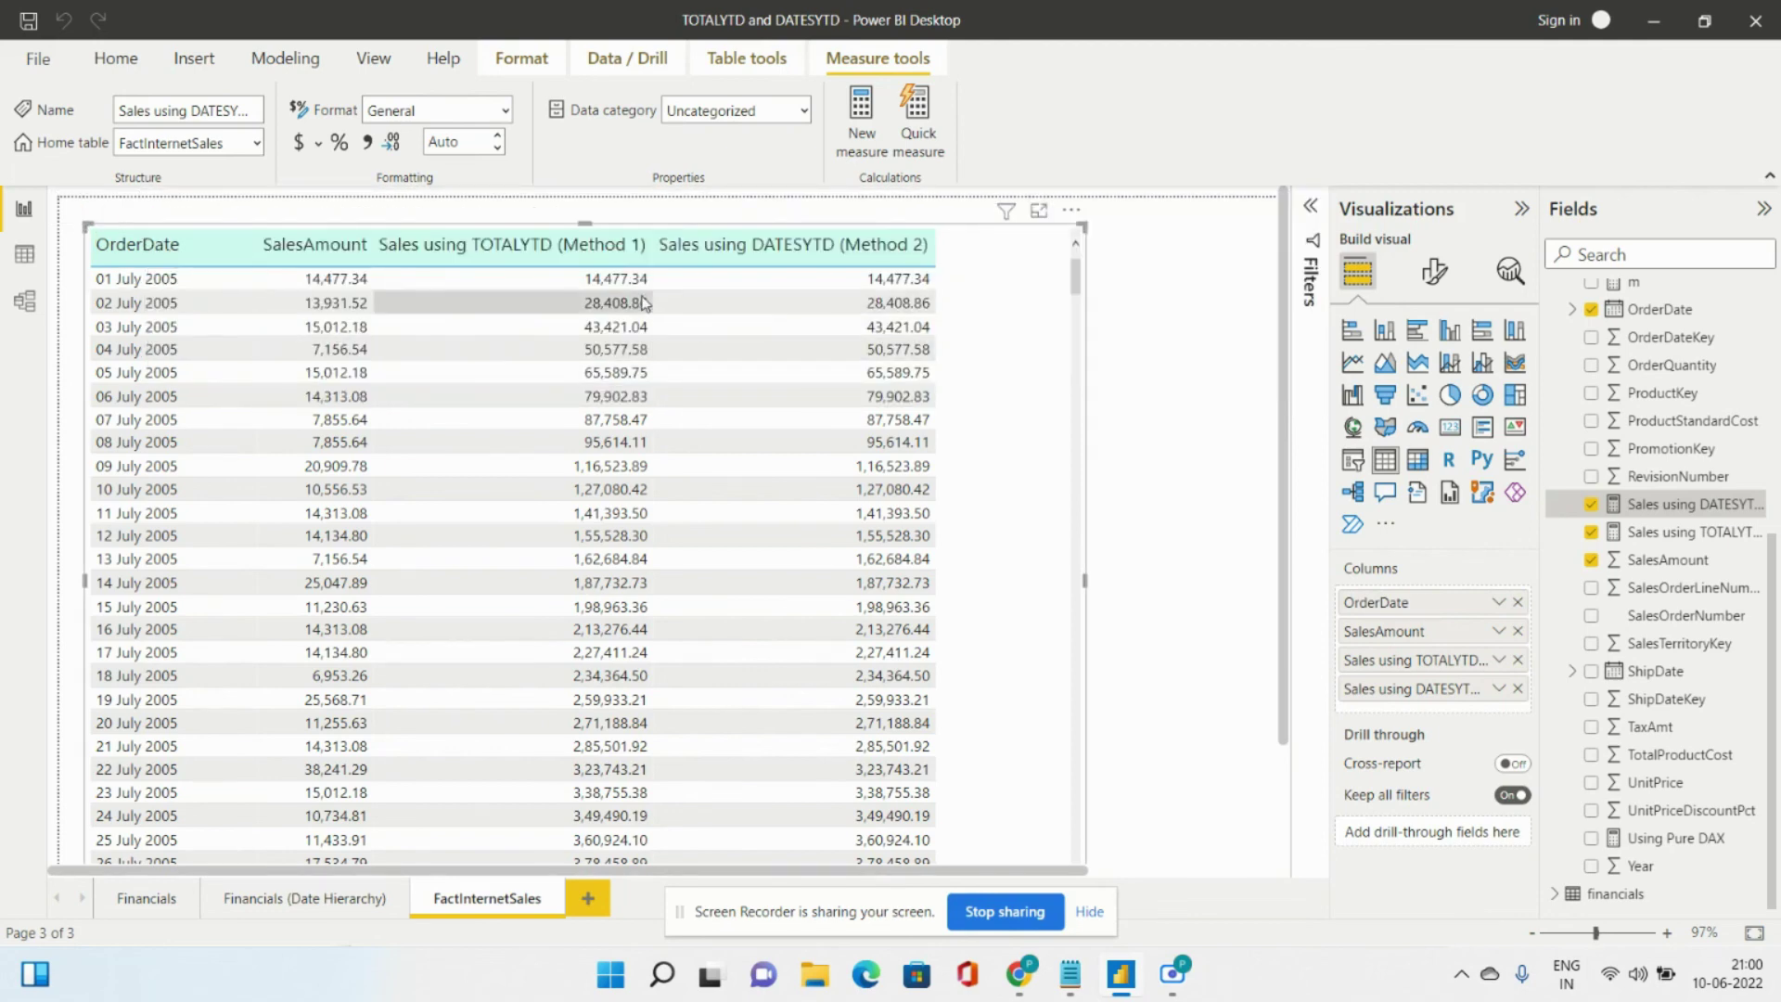